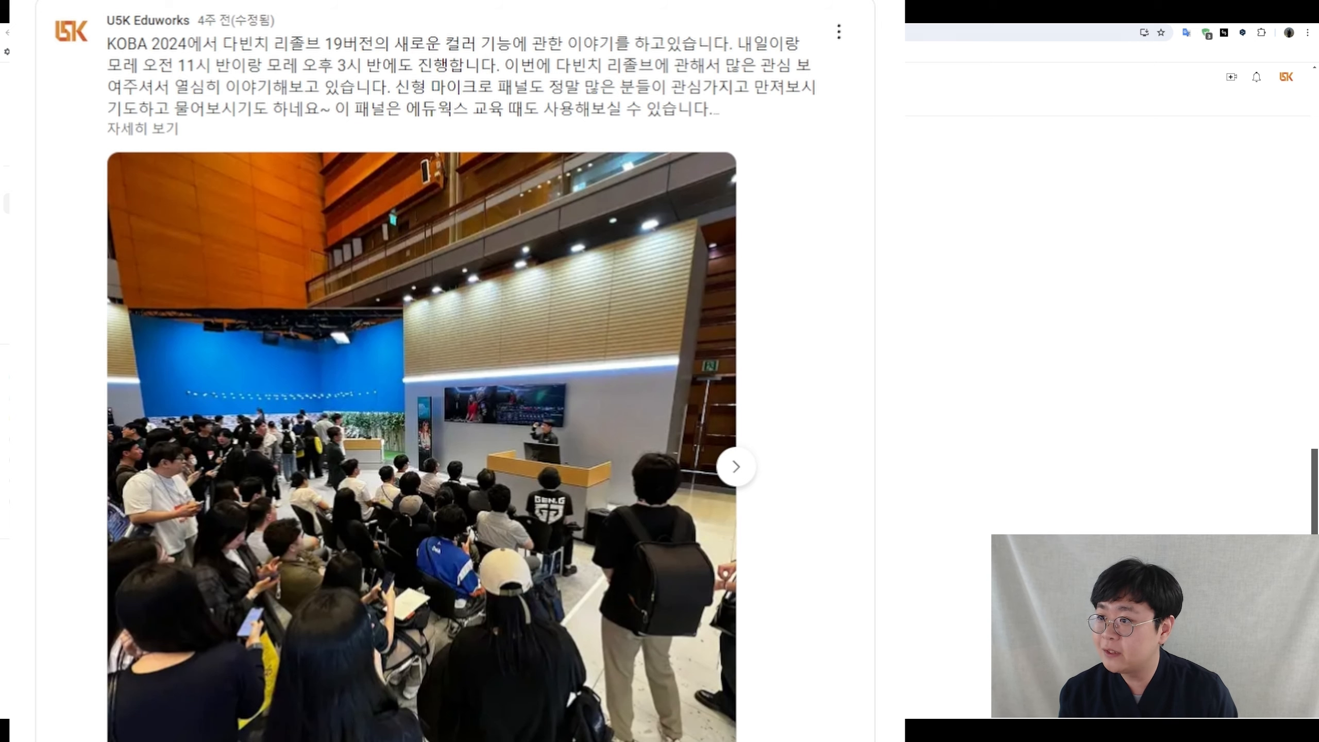
# View both KOBA 2024 event photos in the U5K Eduworks community post.
pyautogui.click(736, 466)
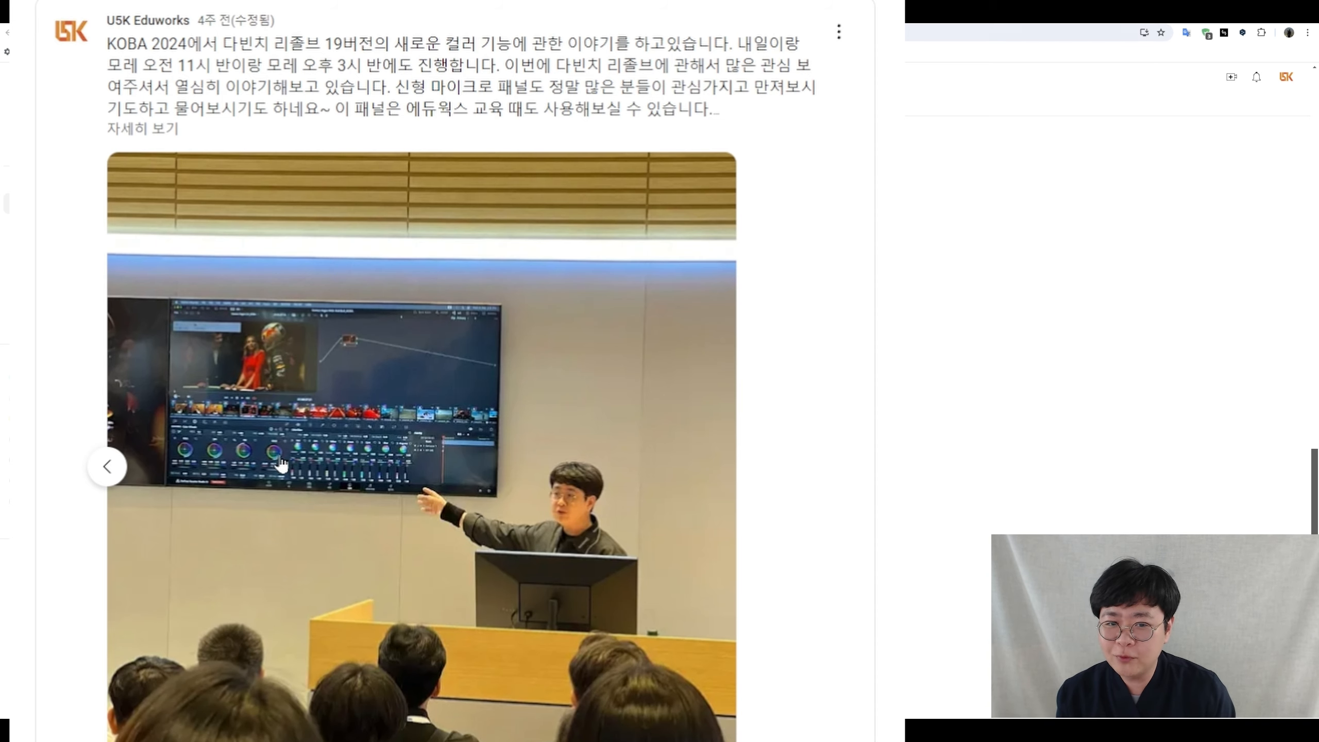
pyautogui.click(108, 466)
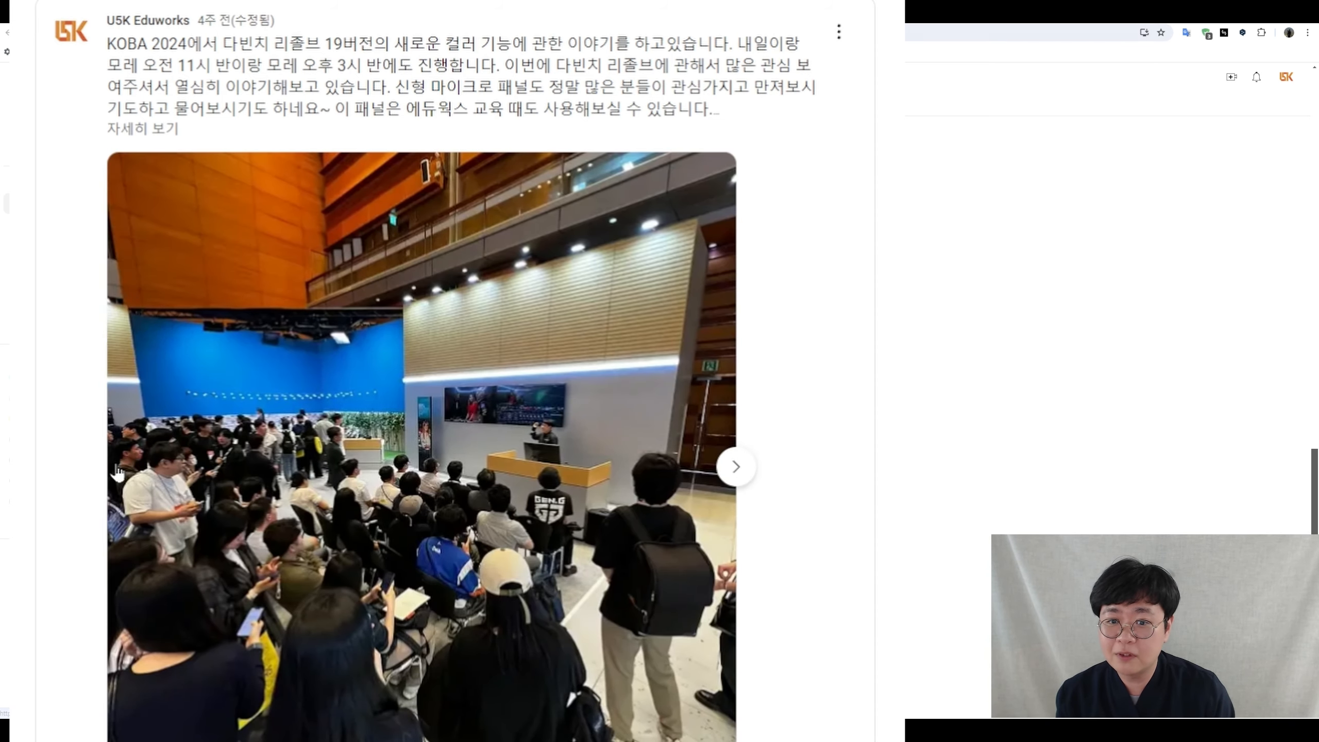
pyautogui.scroll(4, 455, 371)
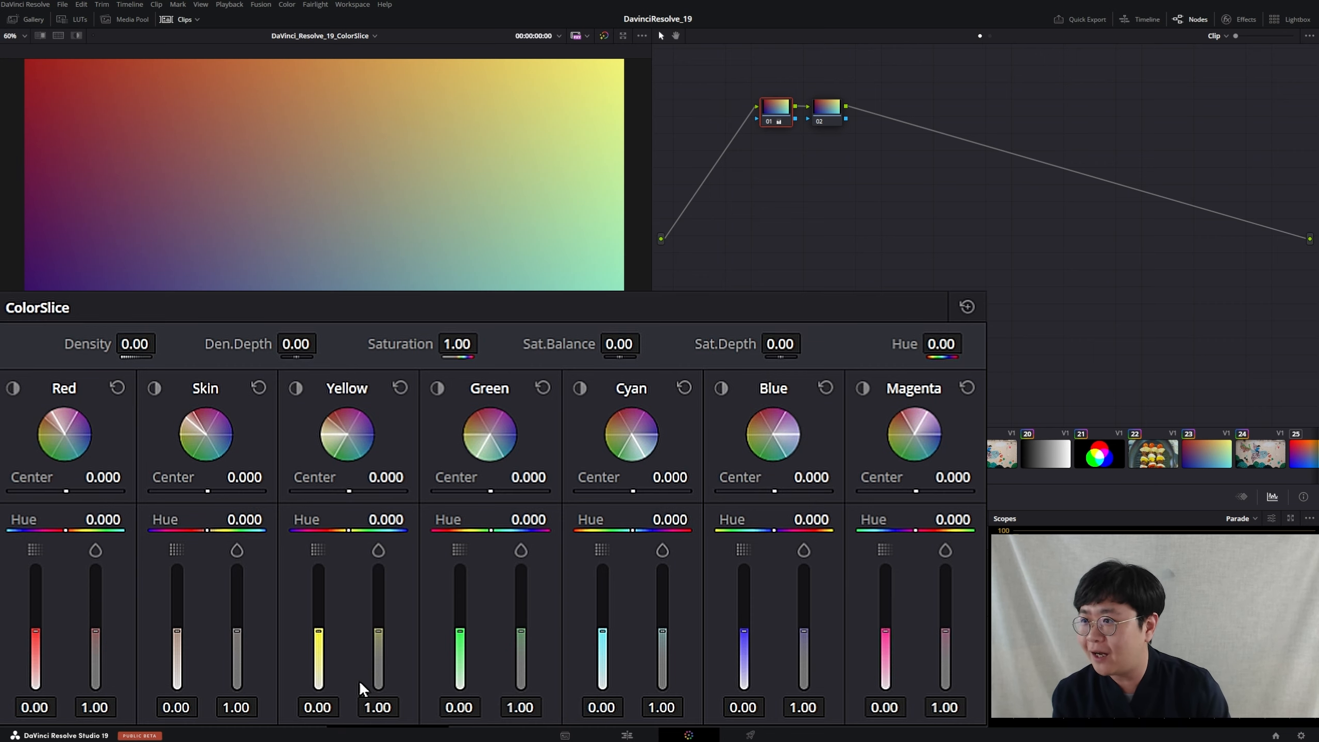
# Open the floating scopes window and try ColorSlice Saturation at 1.76 on node 01, resetting it to 1.00.
pyautogui.moveTo(682, 535); pyautogui.dragTo(631, 535)
pyautogui.doubleClick(682, 535)
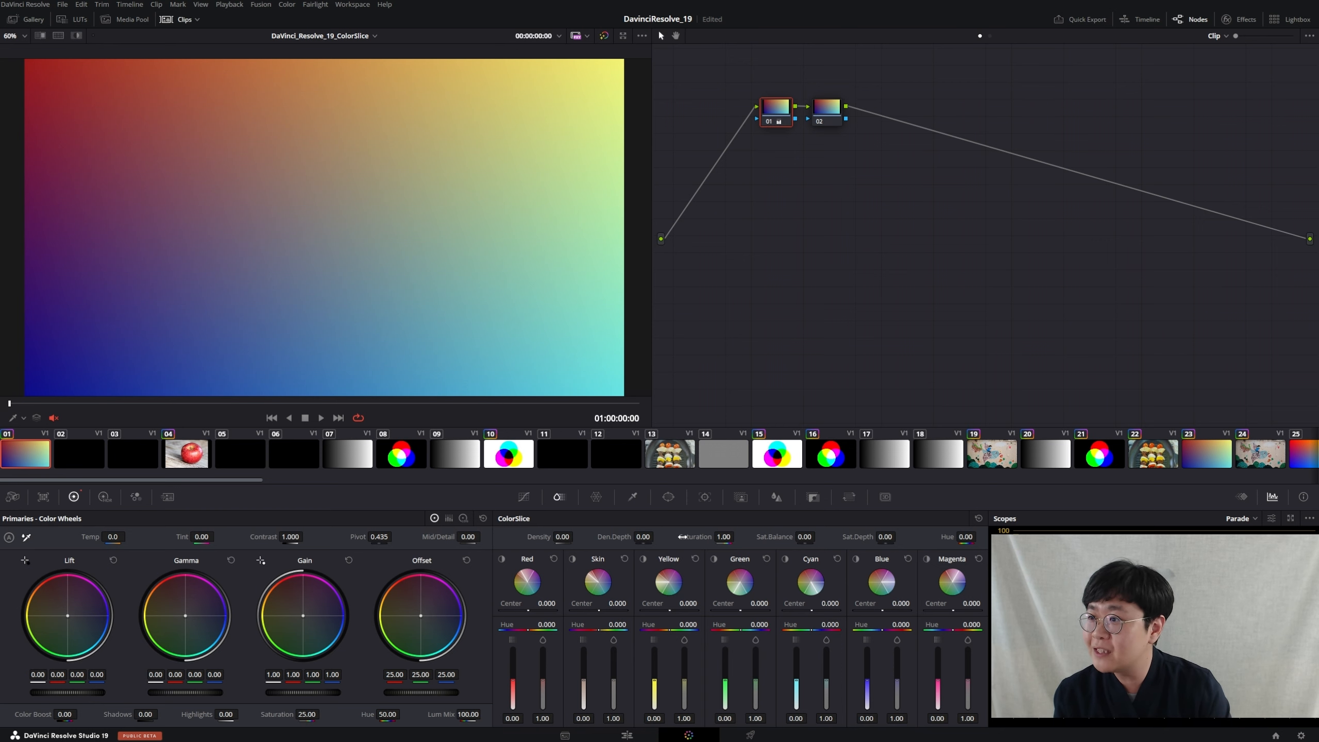
pyautogui.hotkey('ctrl', 'shift', 'w')
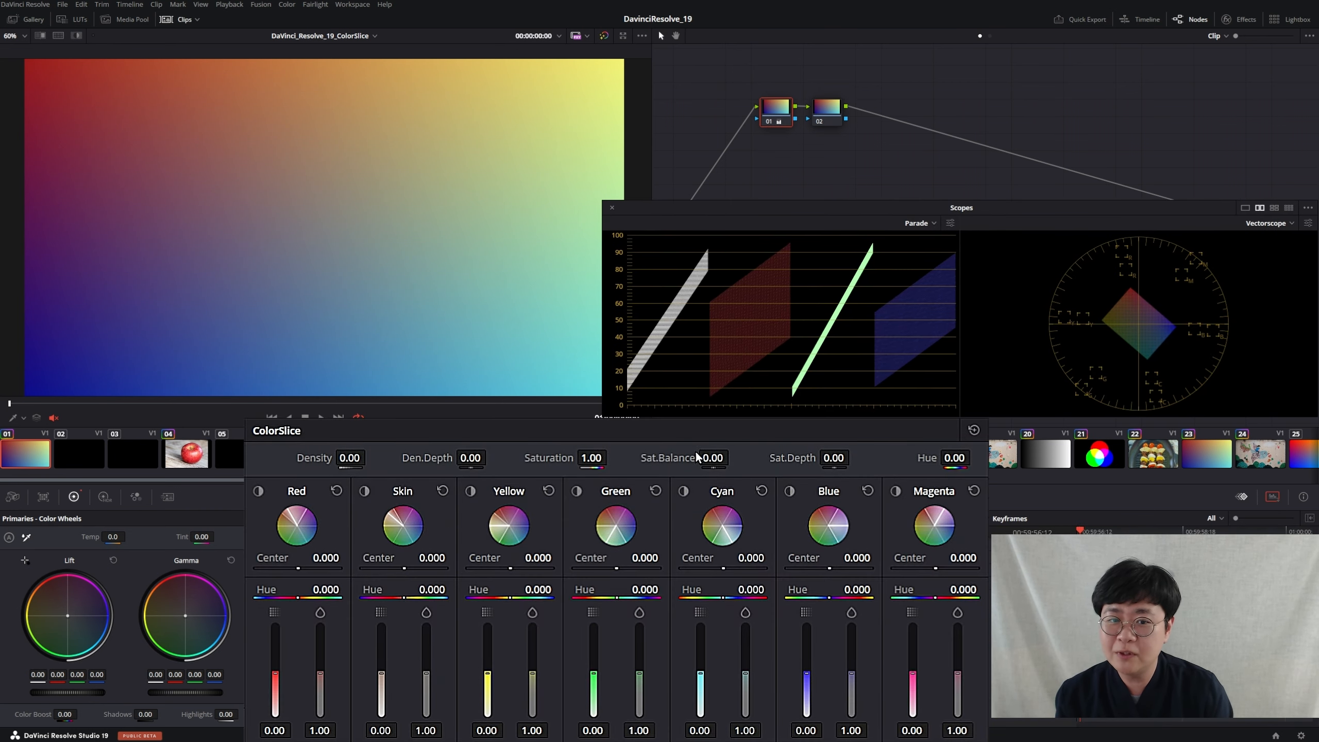
pyautogui.moveTo(591, 457); pyautogui.dragTo(623, 456)
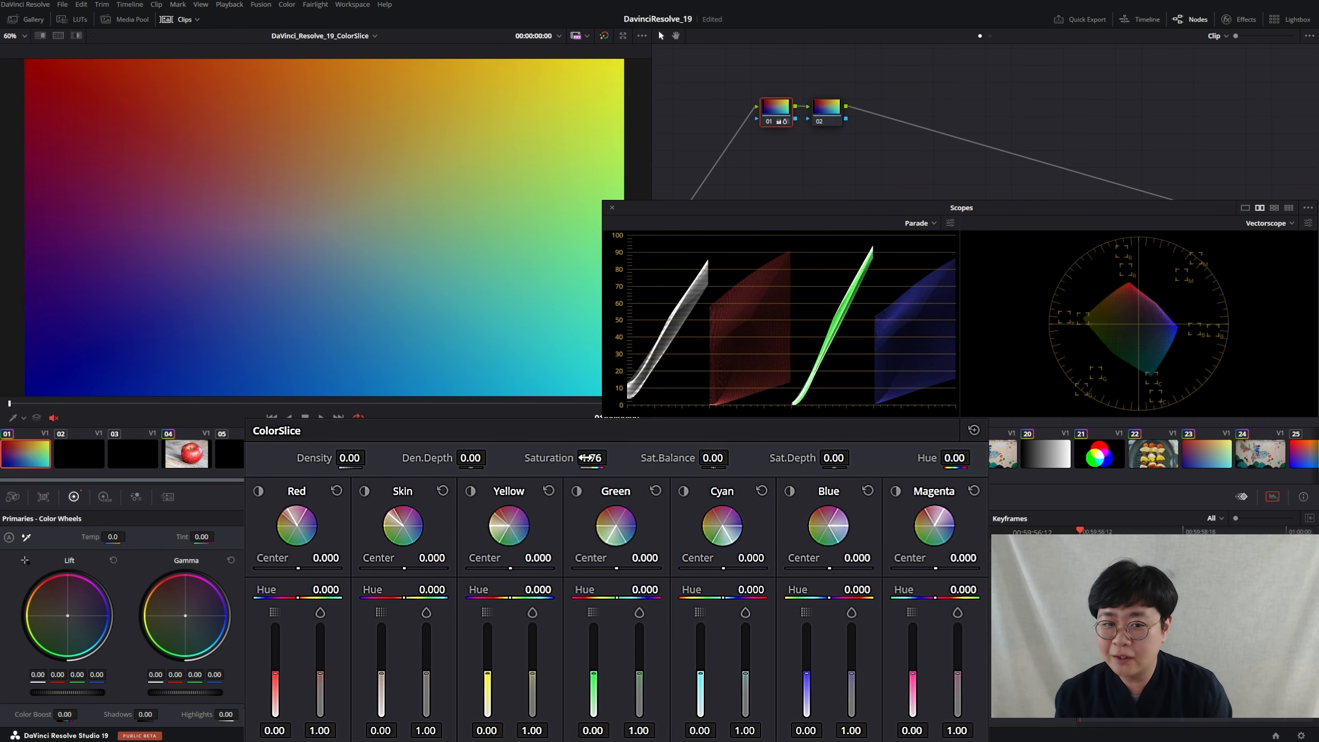
pyautogui.doubleClick(554, 459)
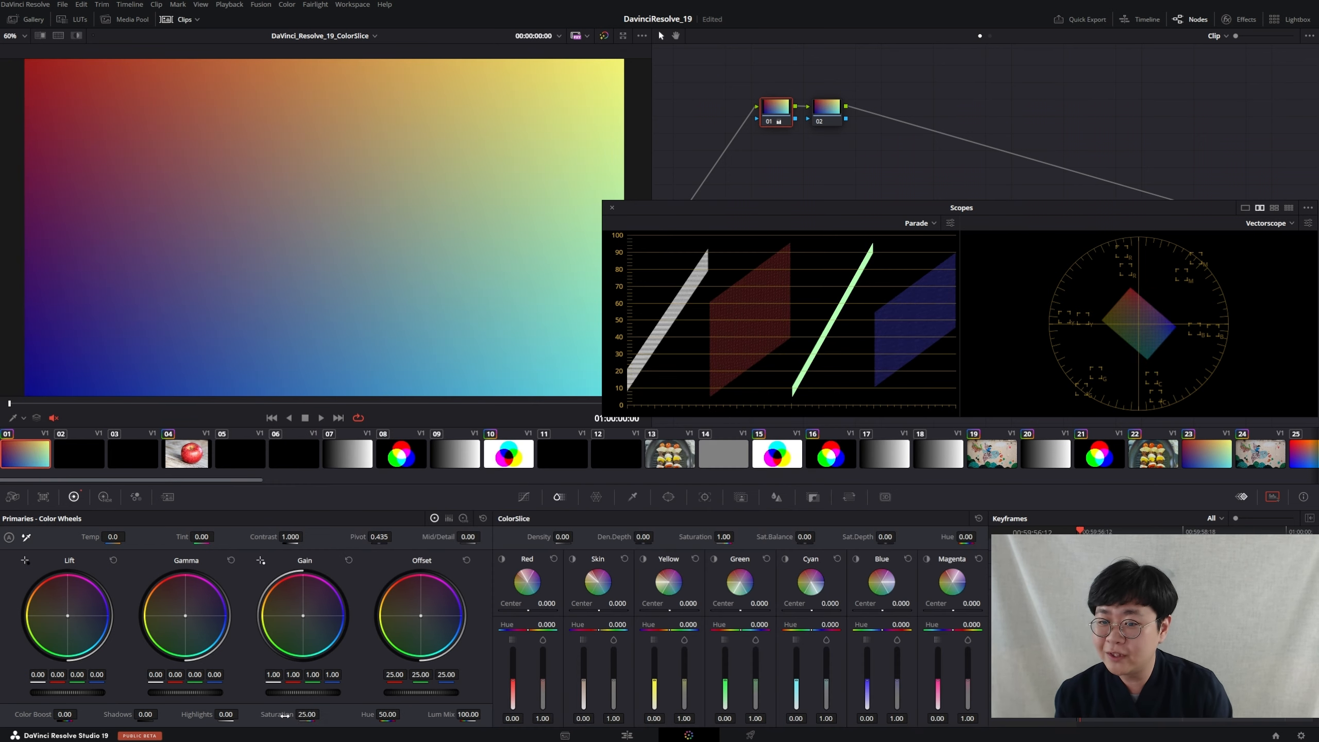
# Try the primaries Saturation at 0.00 on node 02 of the gradient clip and reset it to 50.00.
pyautogui.click(827, 111)
pyautogui.moveTo(307, 715)
pyautogui.mouseDown()
pyautogui.moveTo(323, 715)
pyautogui.moveTo(291, 714)
pyautogui.mouseUp()
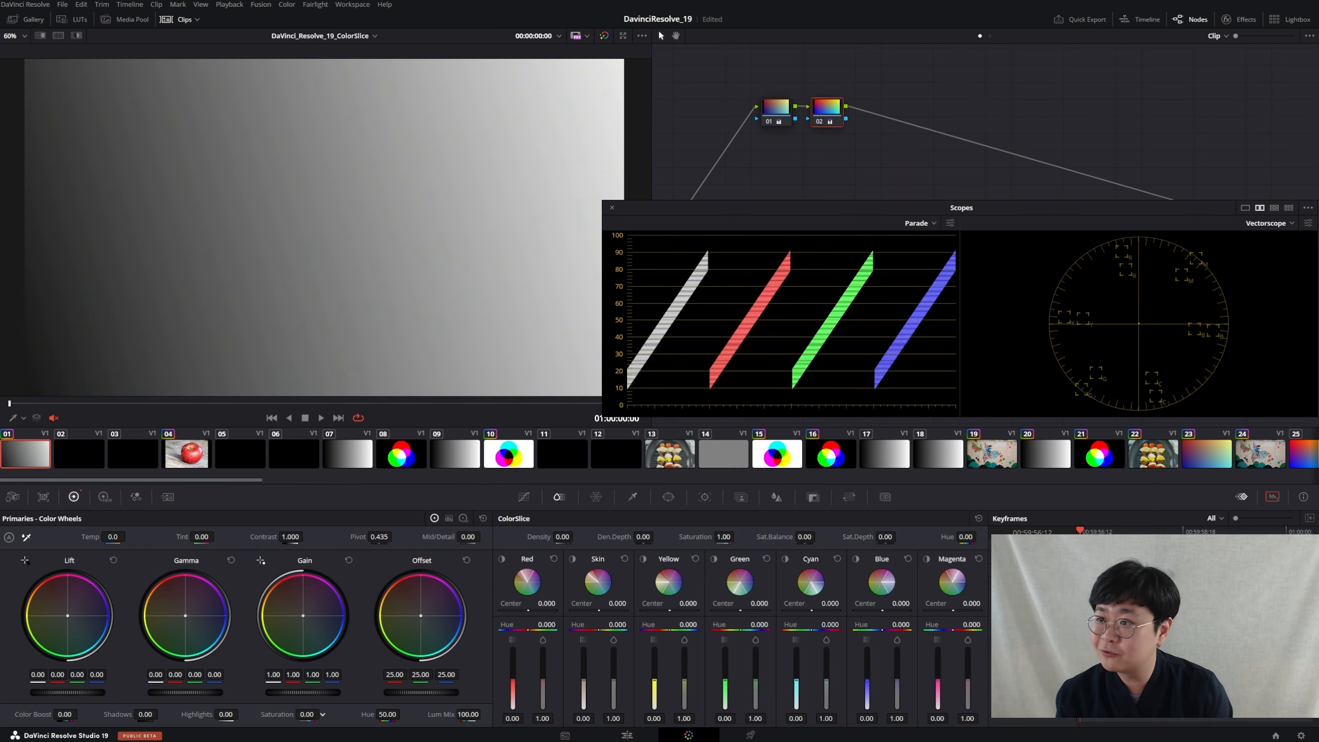
pyautogui.doubleClick(274, 715)
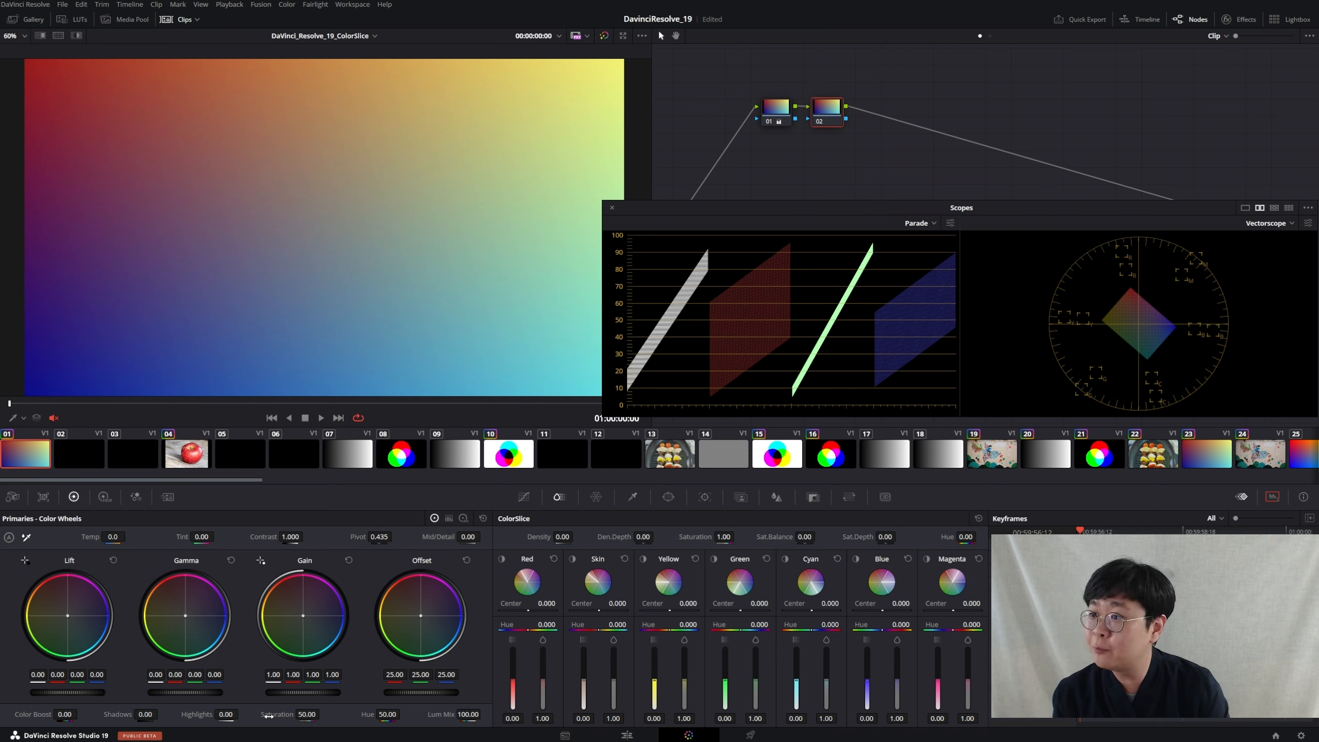
pyautogui.click(174, 19)
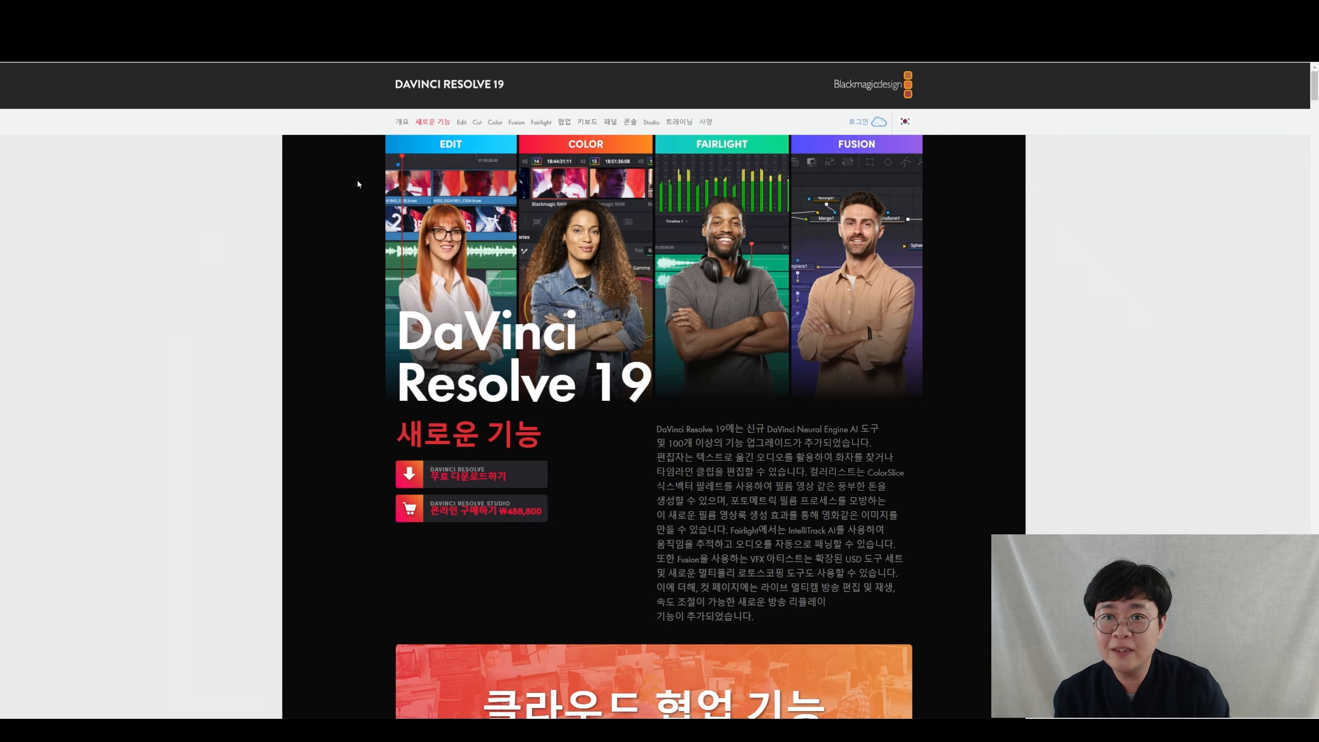
# Find the ColorSlice six-vector section on the DaVinci Resolve 19 new features web page.
pyautogui.scroll(-20, 189, 366)
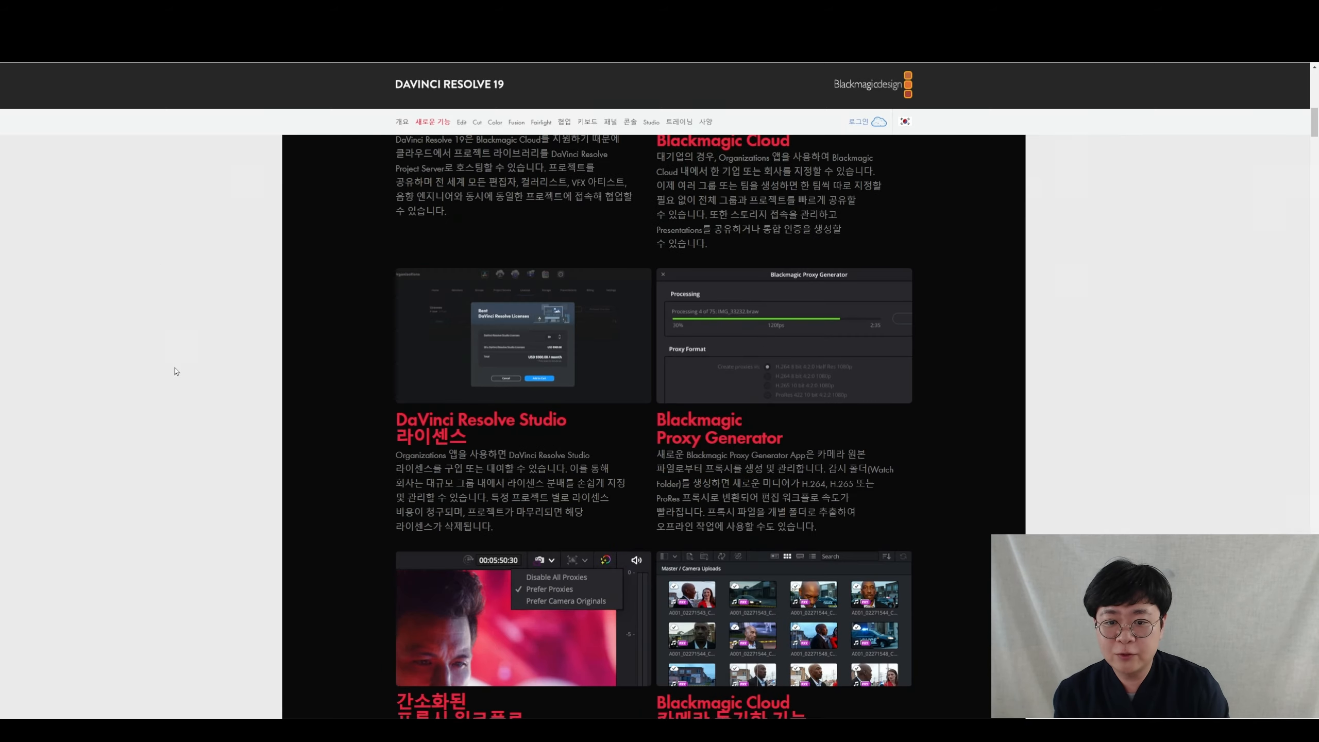
pyautogui.scroll(-20, 165, 378)
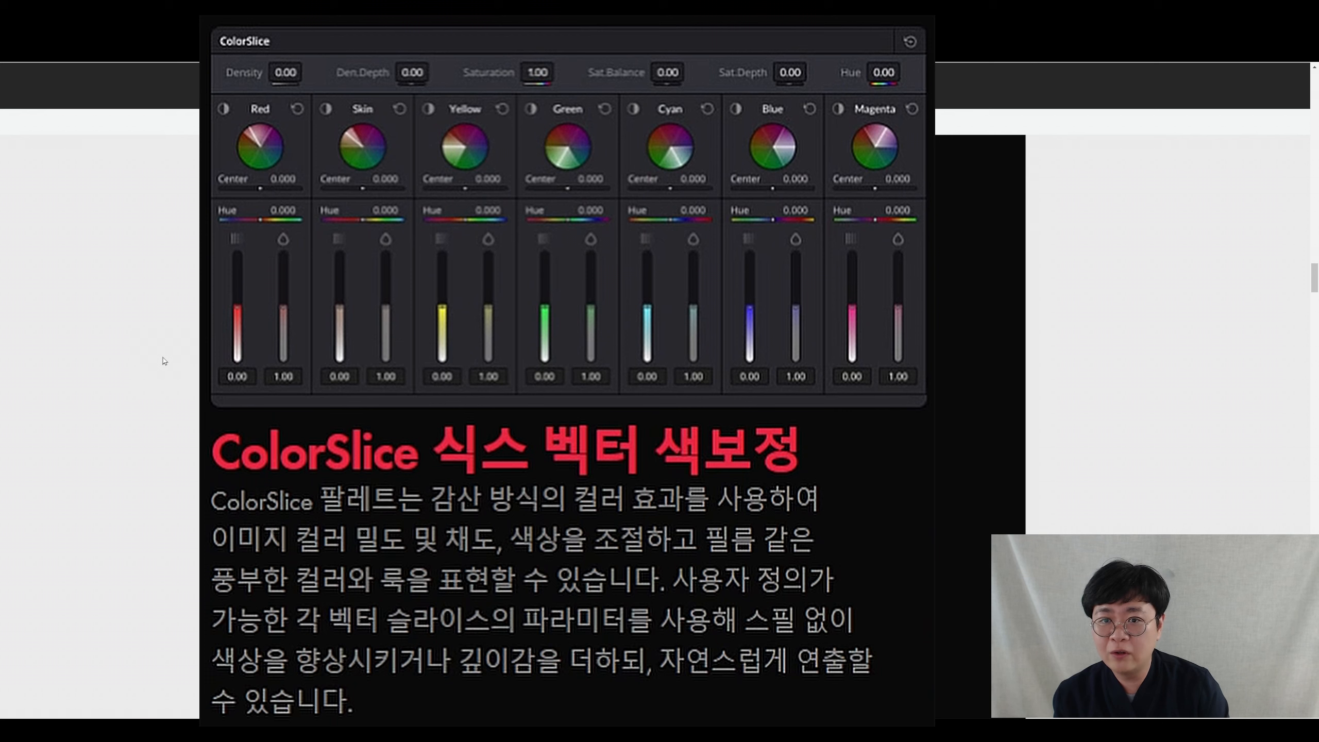
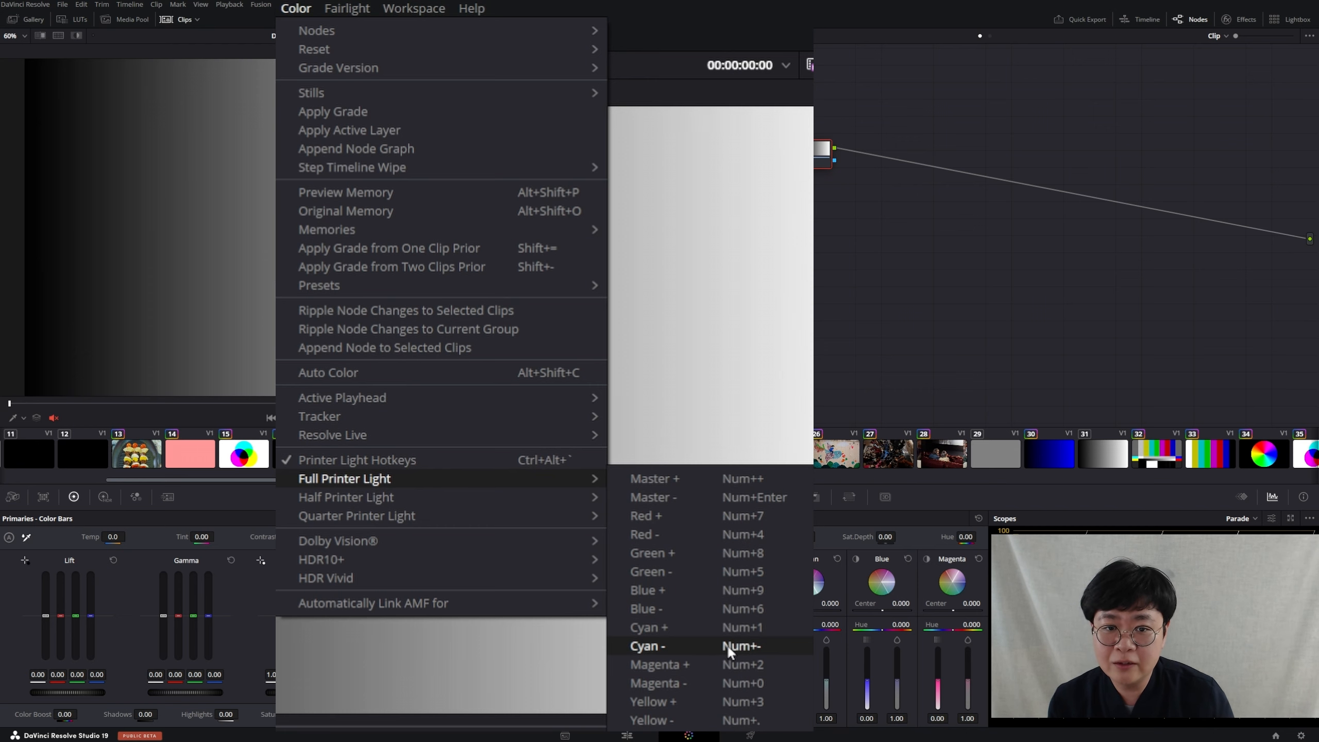
# Leave the printer light commands and hide the clip thumbnails.
pyautogui.click(763, 295)
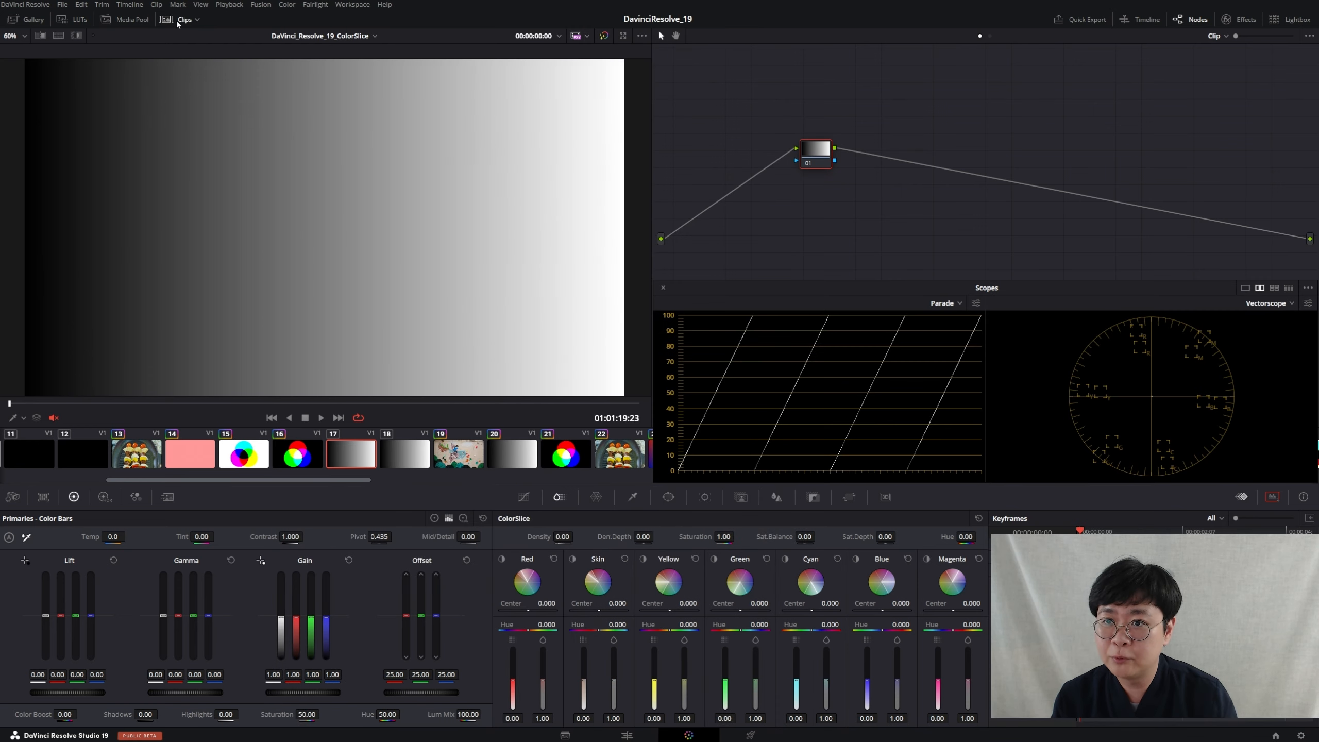
pyautogui.click(177, 19)
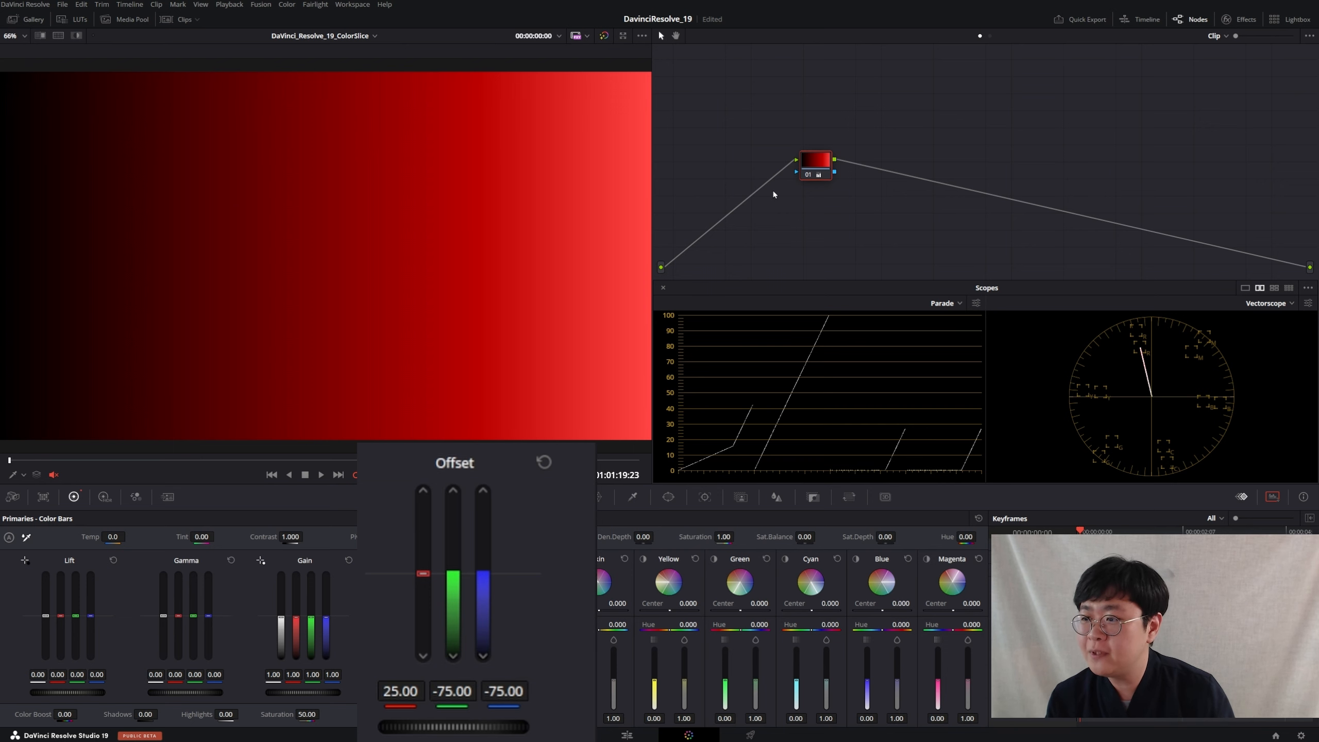
# Show the clip thumbnails, go to the following grayscale ramp clip and raise its red Offset to 125.00.
pyautogui.click(182, 19)
pyautogui.press('Down')
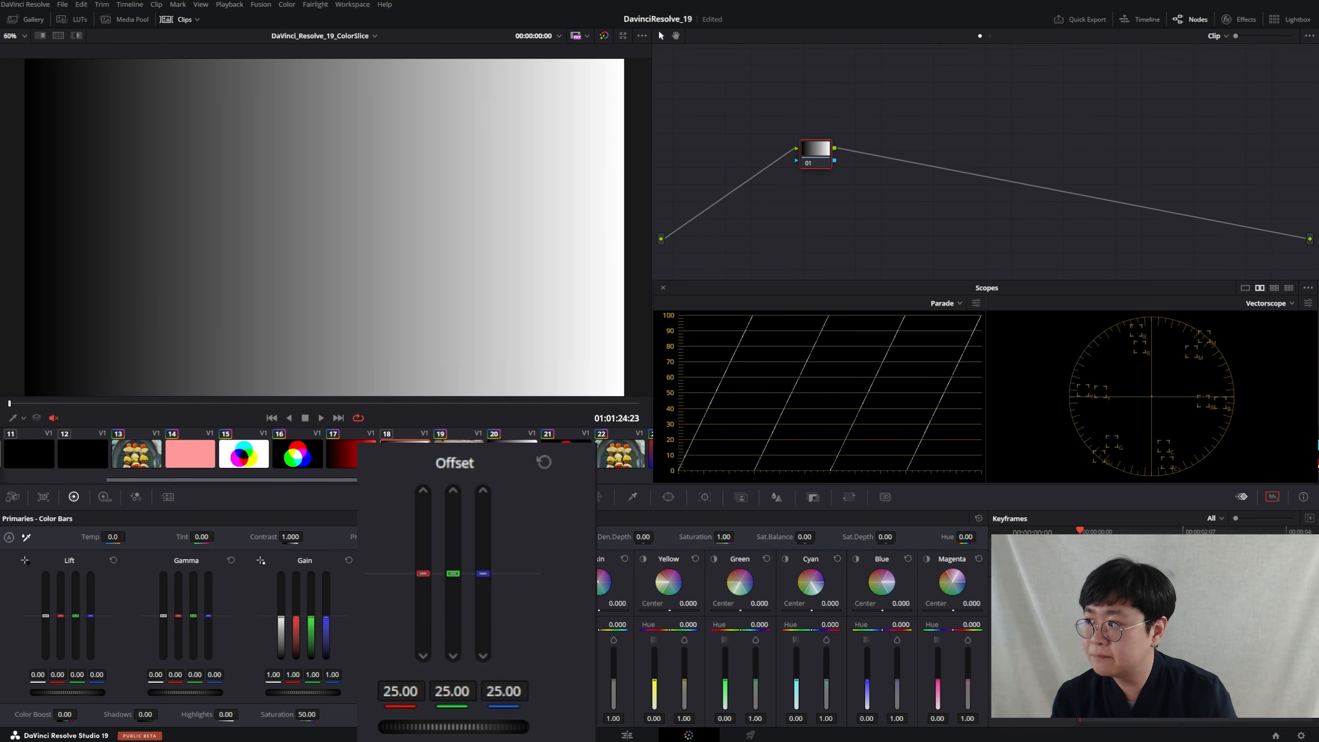
pyautogui.press('7')
pyautogui.moveTo(423, 573); pyautogui.dragTo(423, 490)
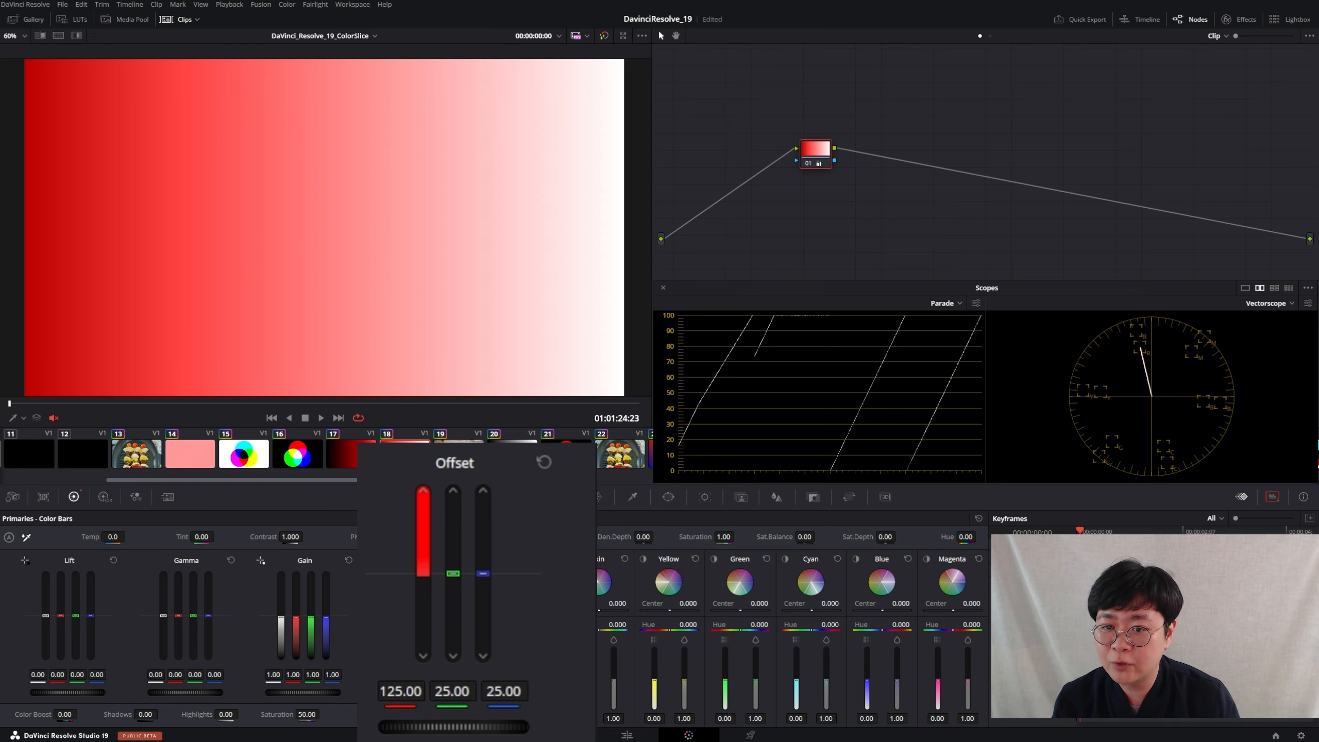
# Turn on the viewer's split screen and choose its comparison mode.
pyautogui.click(57, 36)
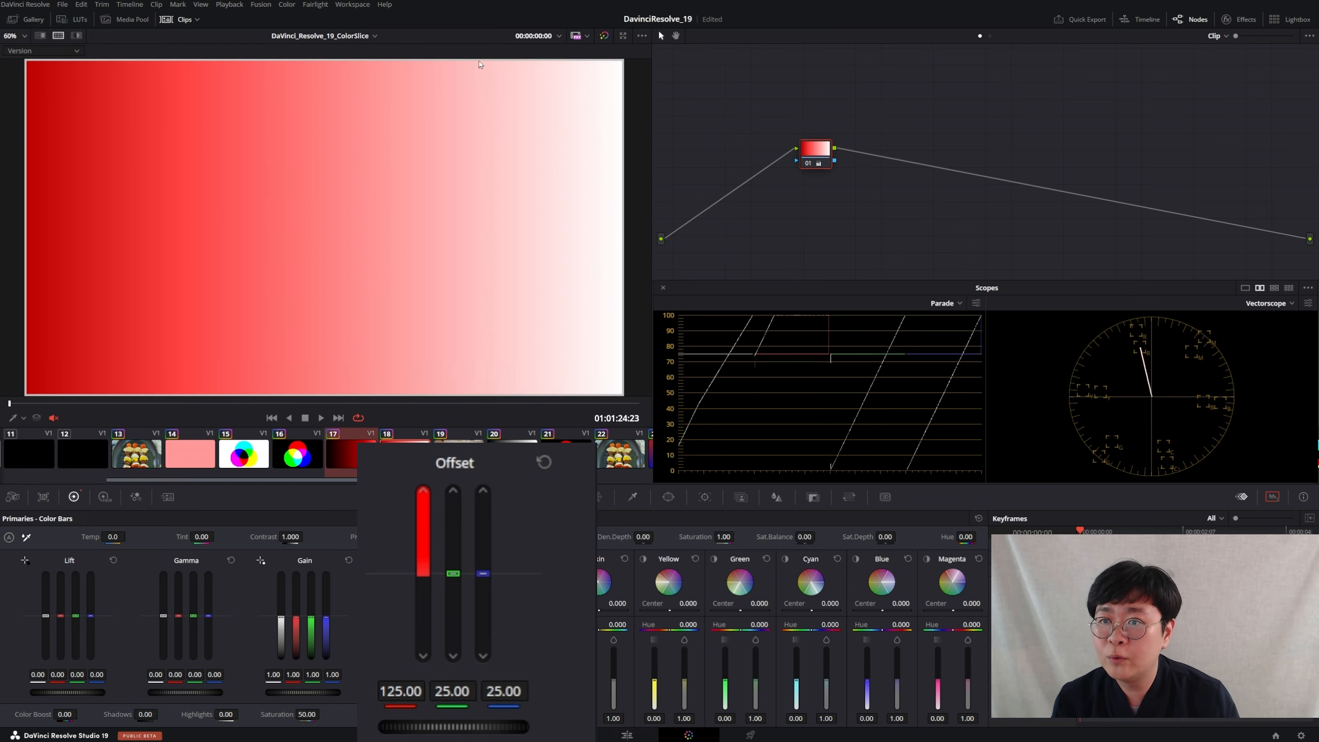
pyautogui.click(78, 50)
pyautogui.click(28, 61)
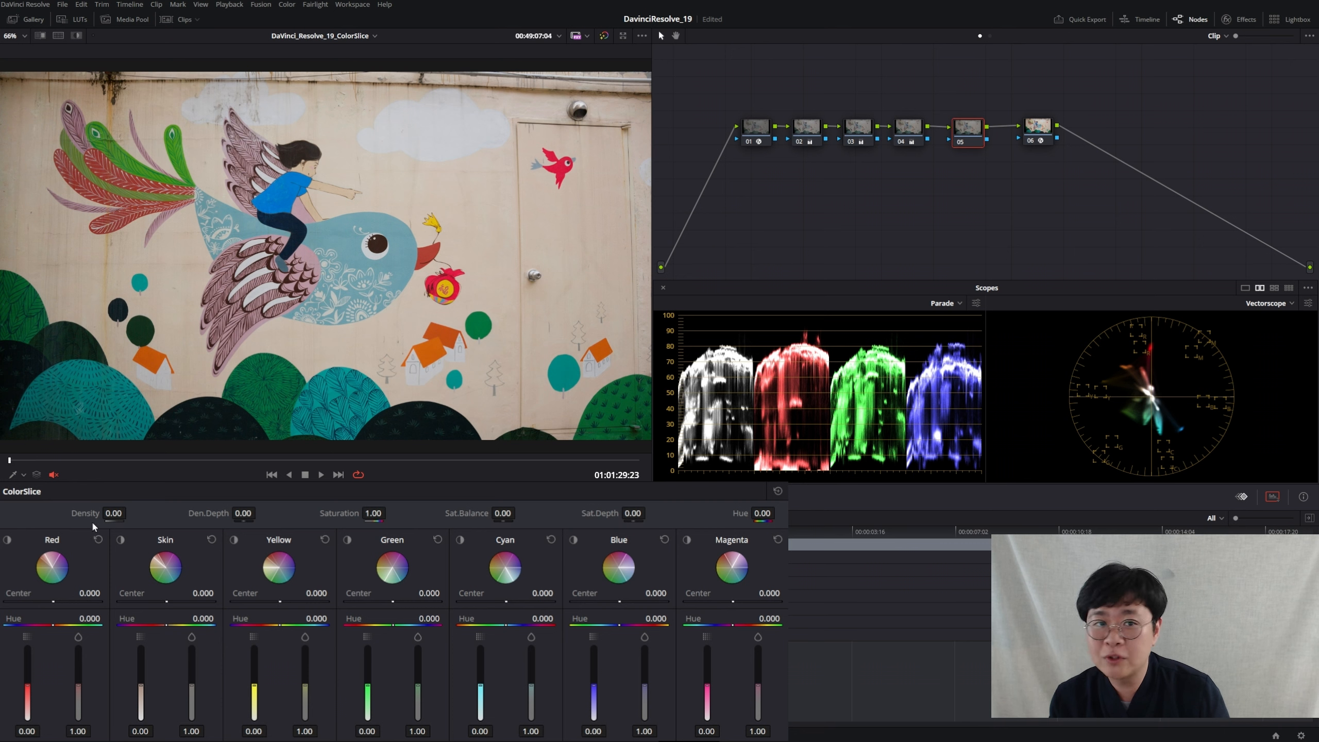
# Try ColorSlice Density at 1.00 with different Den.Depth amounts on node 05 of the mural clip, resetting both values.
pyautogui.moveTo(247, 513); pyautogui.dragTo(213, 513)
pyautogui.doubleClick(200, 513)
pyautogui.moveTo(110, 512); pyautogui.dragTo(136, 511)
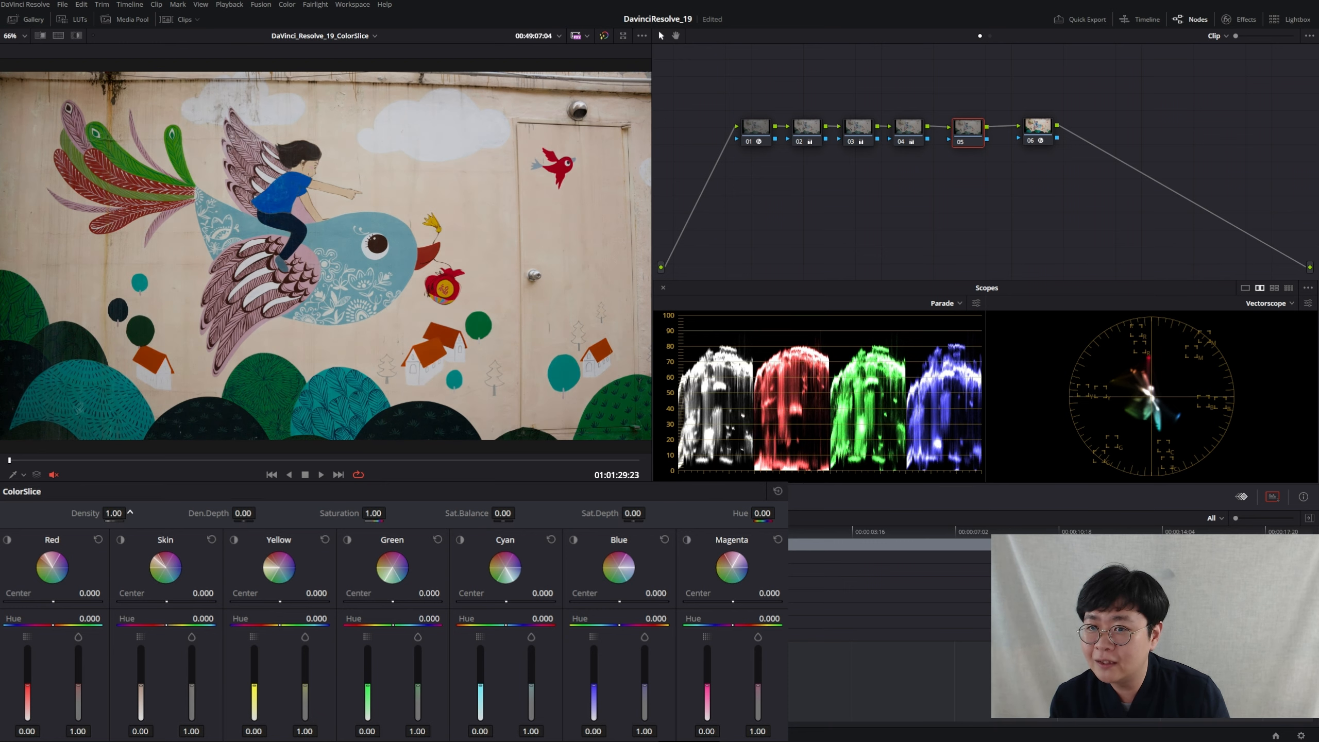
pyautogui.moveTo(240, 512); pyautogui.dragTo(258, 512)
pyautogui.doubleClick(208, 513)
pyautogui.doubleClick(85, 513)
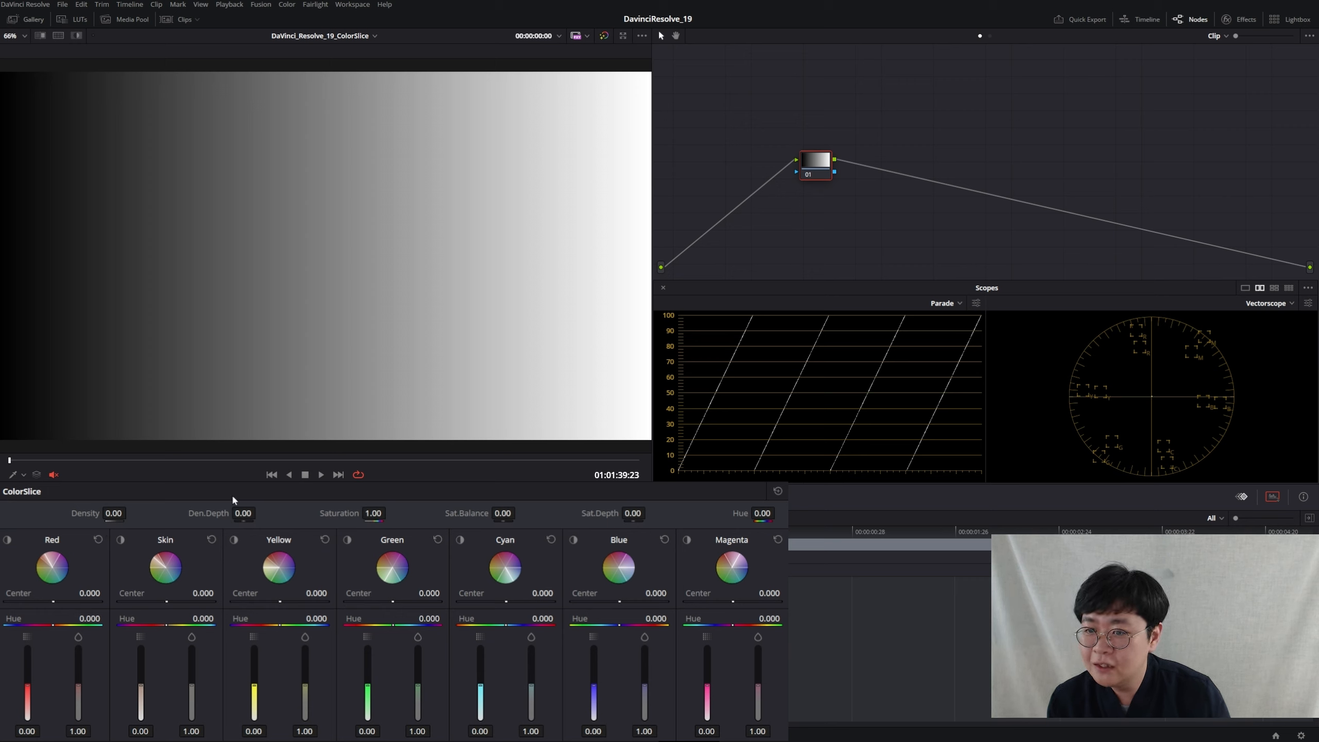
# Raise the ColorSlice Density on the grayscale ramp clip and set it to 1.00 on the overlapping RGB circles clip.
pyautogui.moveTo(113, 515); pyautogui.dragTo(130, 512)
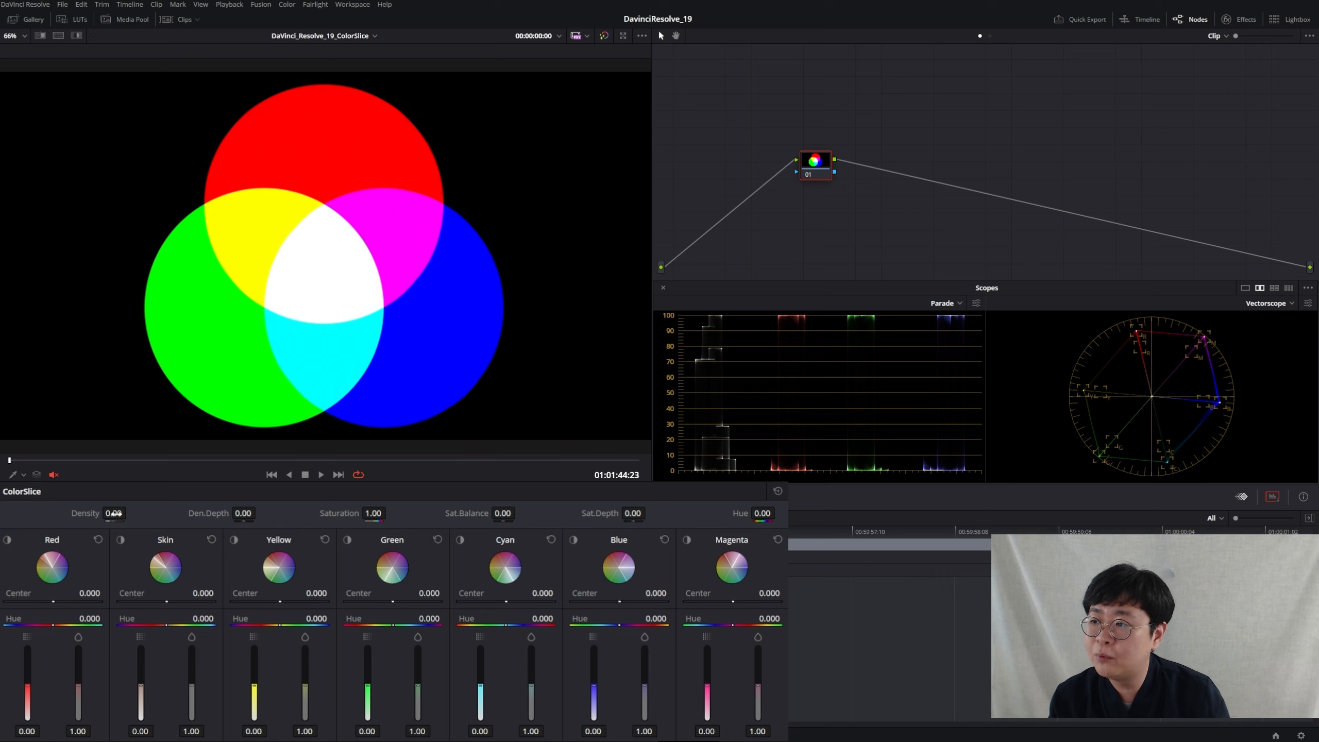
pyautogui.moveTo(115, 513); pyautogui.dragTo(131, 512)
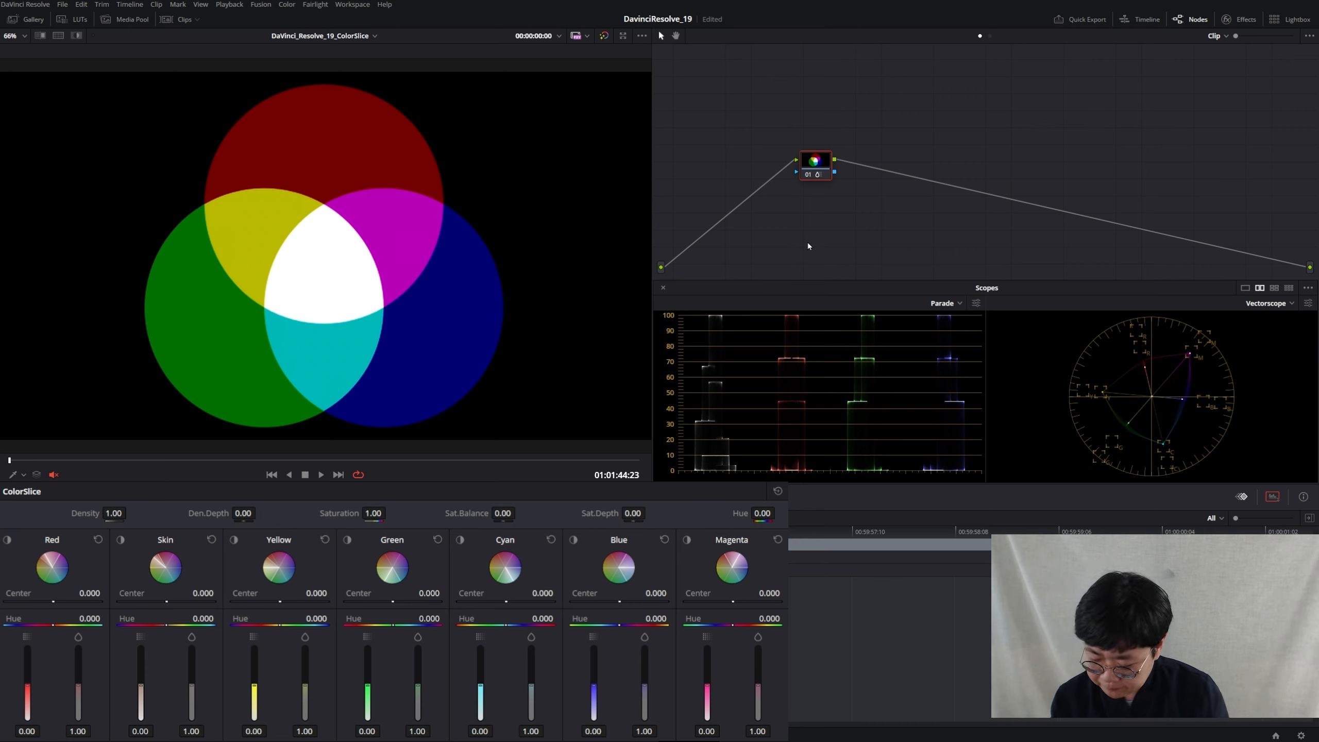
# Compare the RGB circles in the viewer and scopes by repeatedly disabling and enabling node 01.
pyautogui.hotkey('ctrl', 'd')
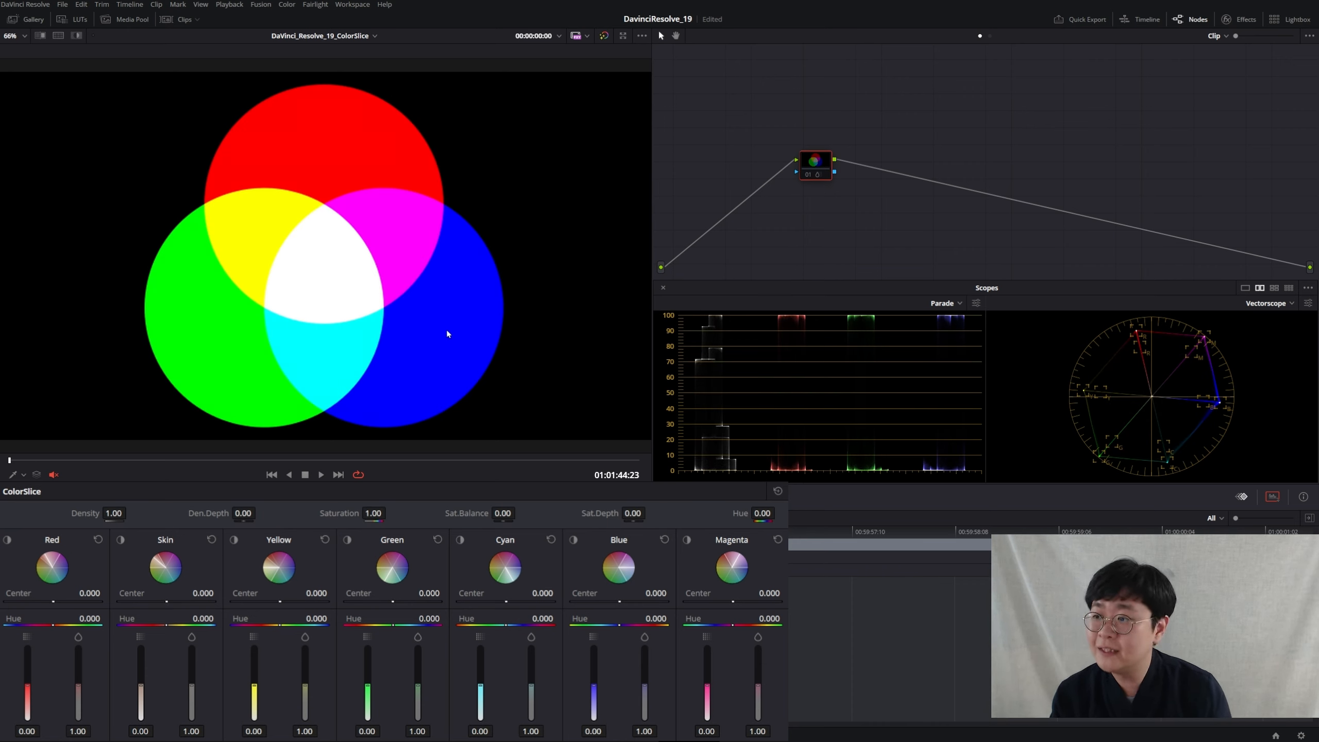
pyautogui.hotkey('ctrl', 'd')
pyautogui.hotkey('ctrl', 'd')
pyautogui.hotkey('ctrl', 'd')
pyautogui.hotkey('ctrl', 'd')
pyautogui.hotkey('ctrl', 'd')
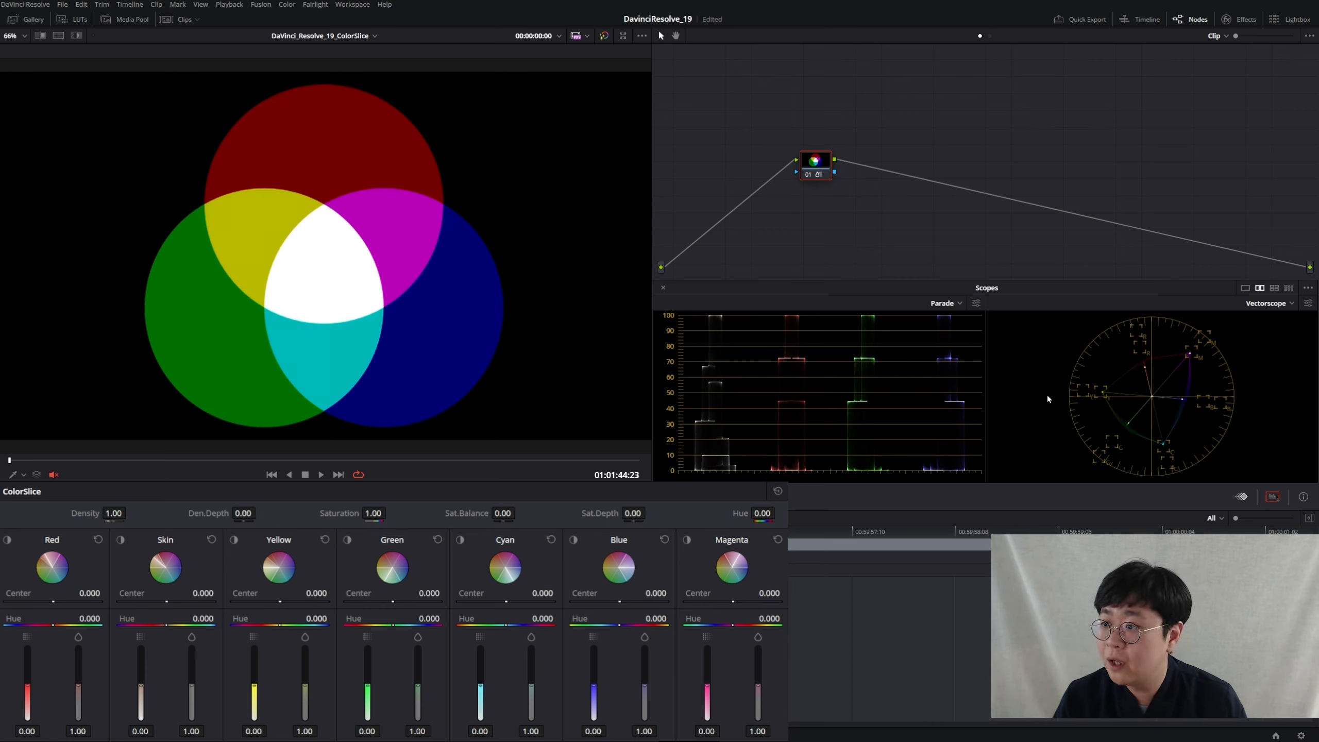
pyautogui.hotkey('ctrl', 'd')
pyautogui.hotkey('ctrl', 'd')
pyautogui.hotkey('ctrl', 'd')
pyautogui.hotkey('ctrl', 'd')
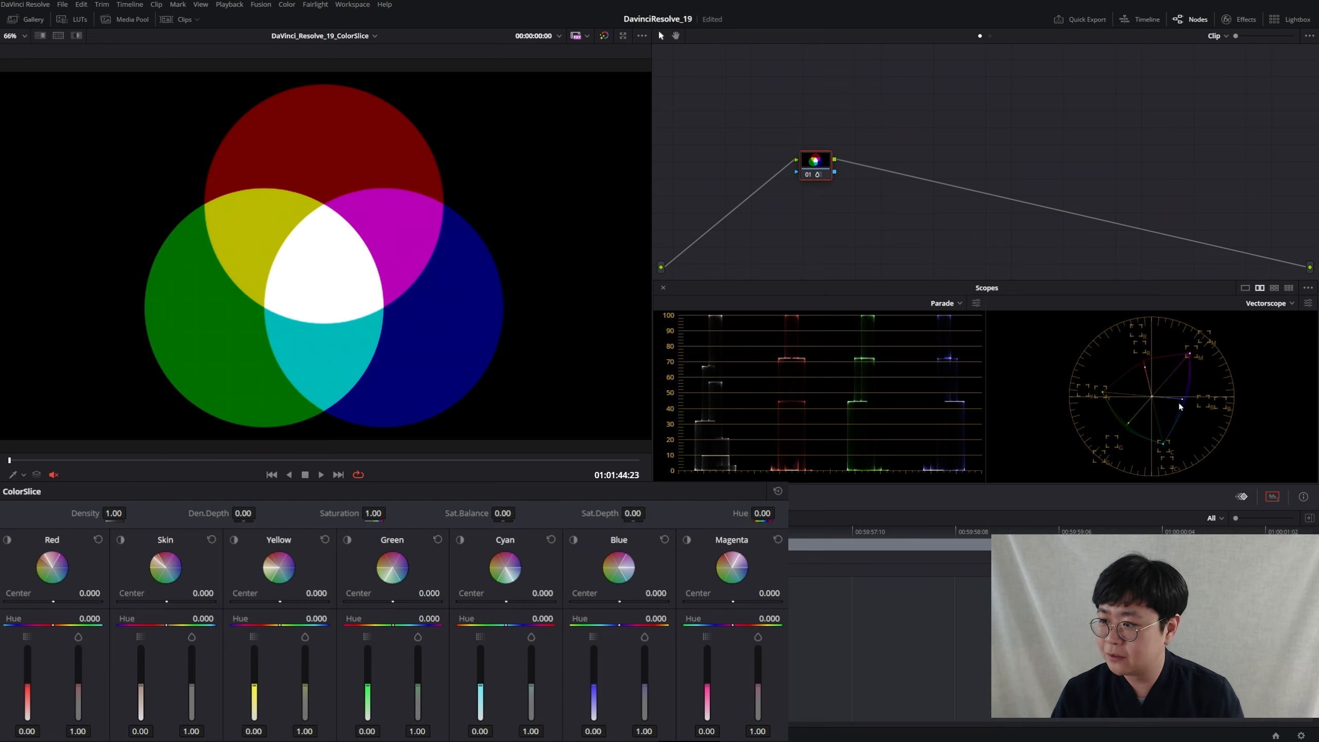
# Set ColorSlice Density to 1.00 on the grilled skewers clip and compare it with node 01 disabled and enabled.
pyautogui.press('Down')
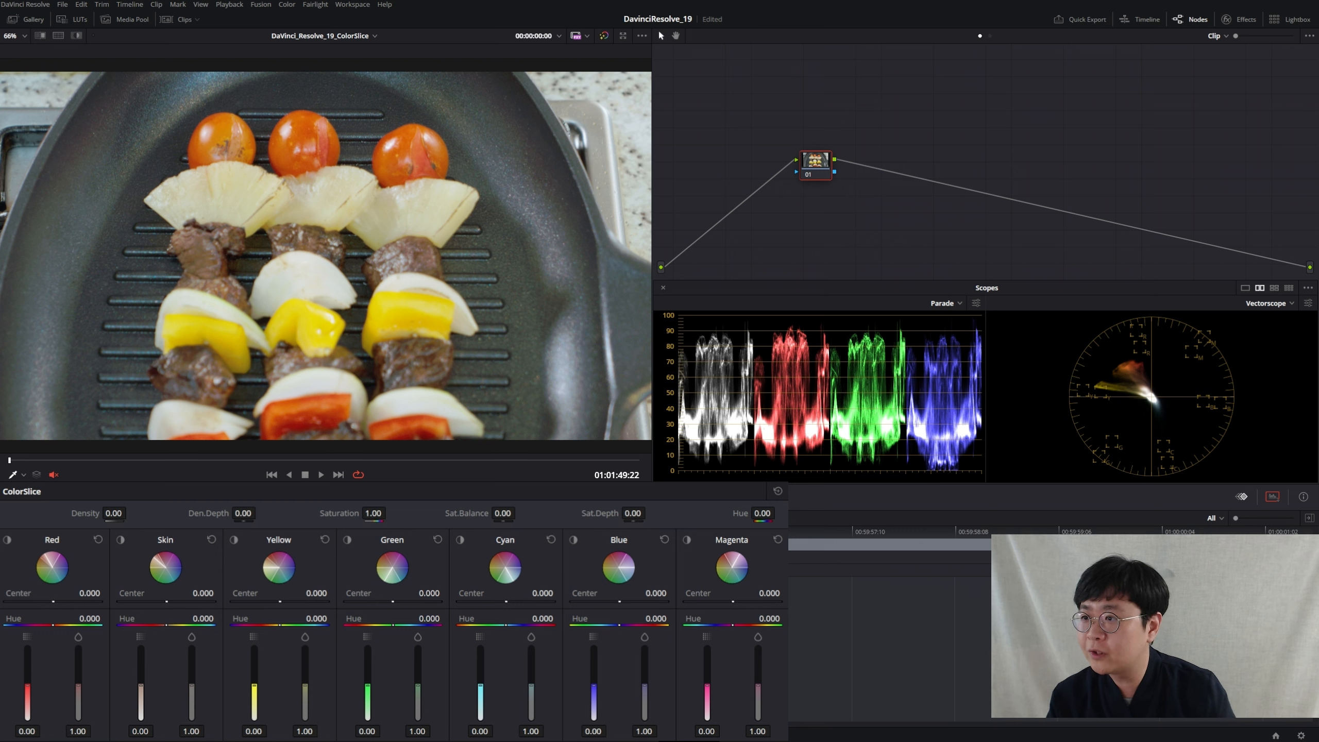
pyautogui.moveTo(114, 512); pyautogui.dragTo(130, 512)
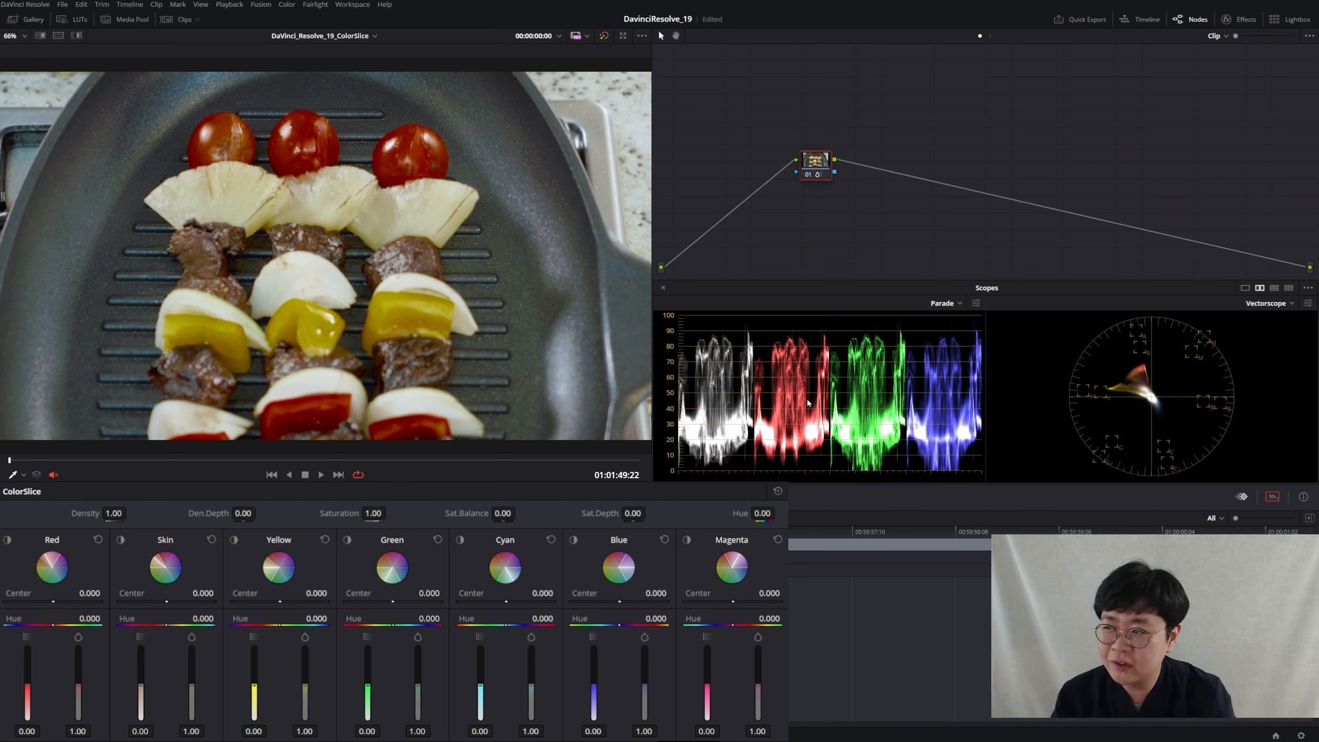
pyautogui.hotkey('ctrl', 'd')
pyautogui.hotkey('ctrl', 'd')
pyautogui.hotkey('ctrl', 'd')
pyautogui.hotkey('ctrl', 'd')
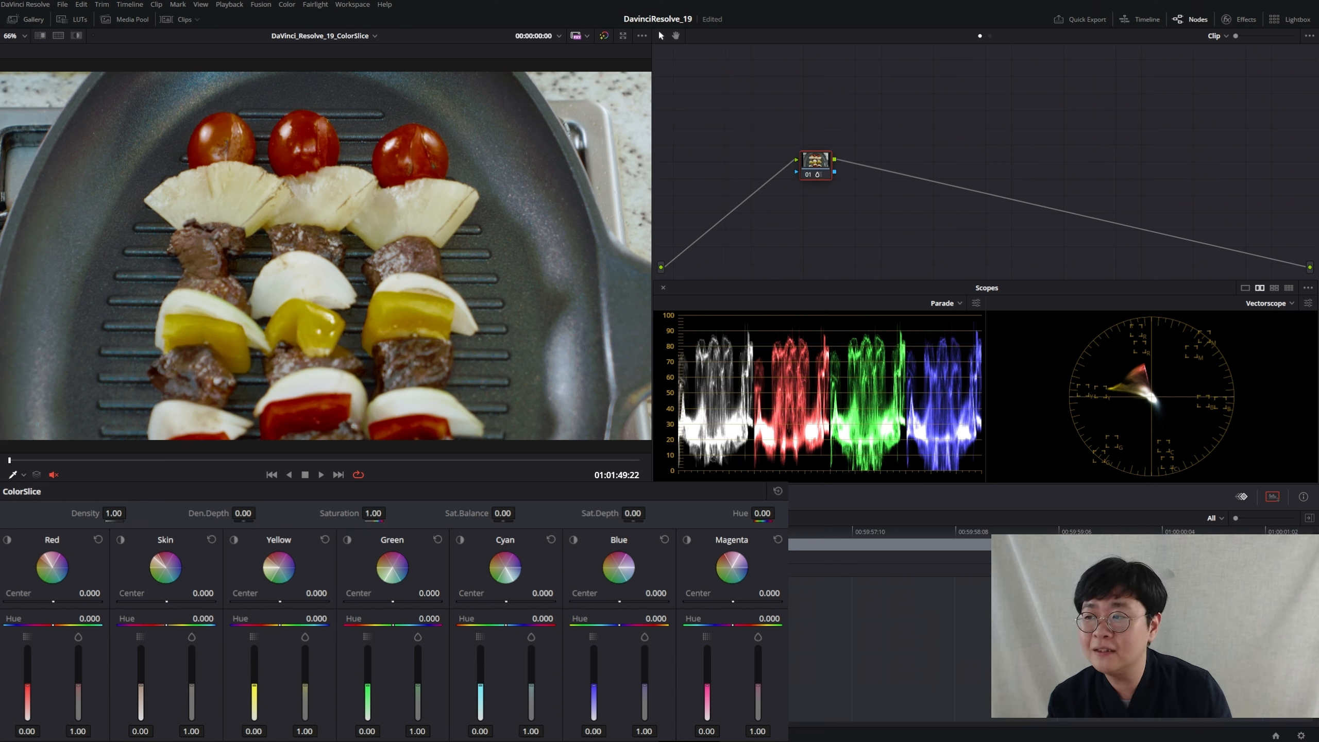
pyautogui.hotkey('ctrl', 'd')
pyautogui.hotkey('ctrl', 'd')
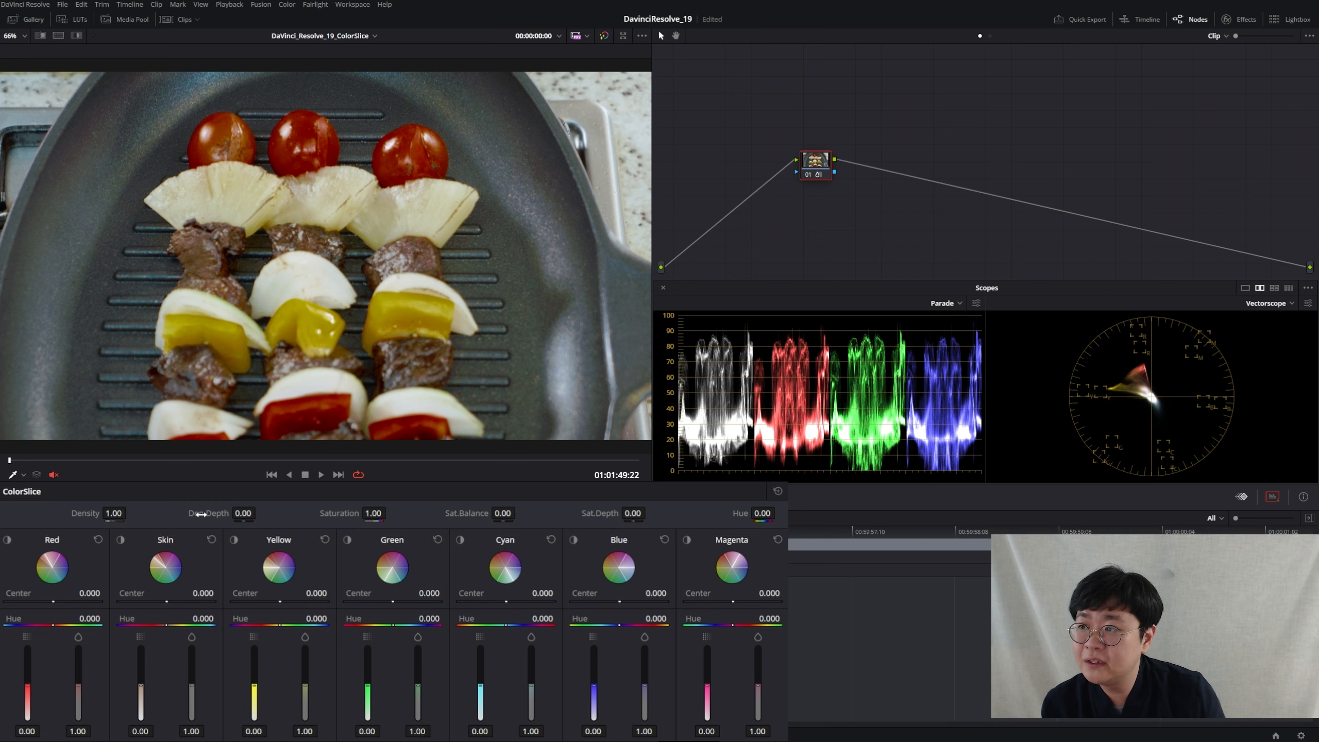
# Try Den.Depth at 1.00 and -1.00 on the skewers clip, reset the Density controls to 0.00 and save the project.
pyautogui.moveTo(243, 513)
pyautogui.mouseDown()
pyautogui.moveTo(192, 512)
pyautogui.moveTo(260, 512)
pyautogui.mouseUp()
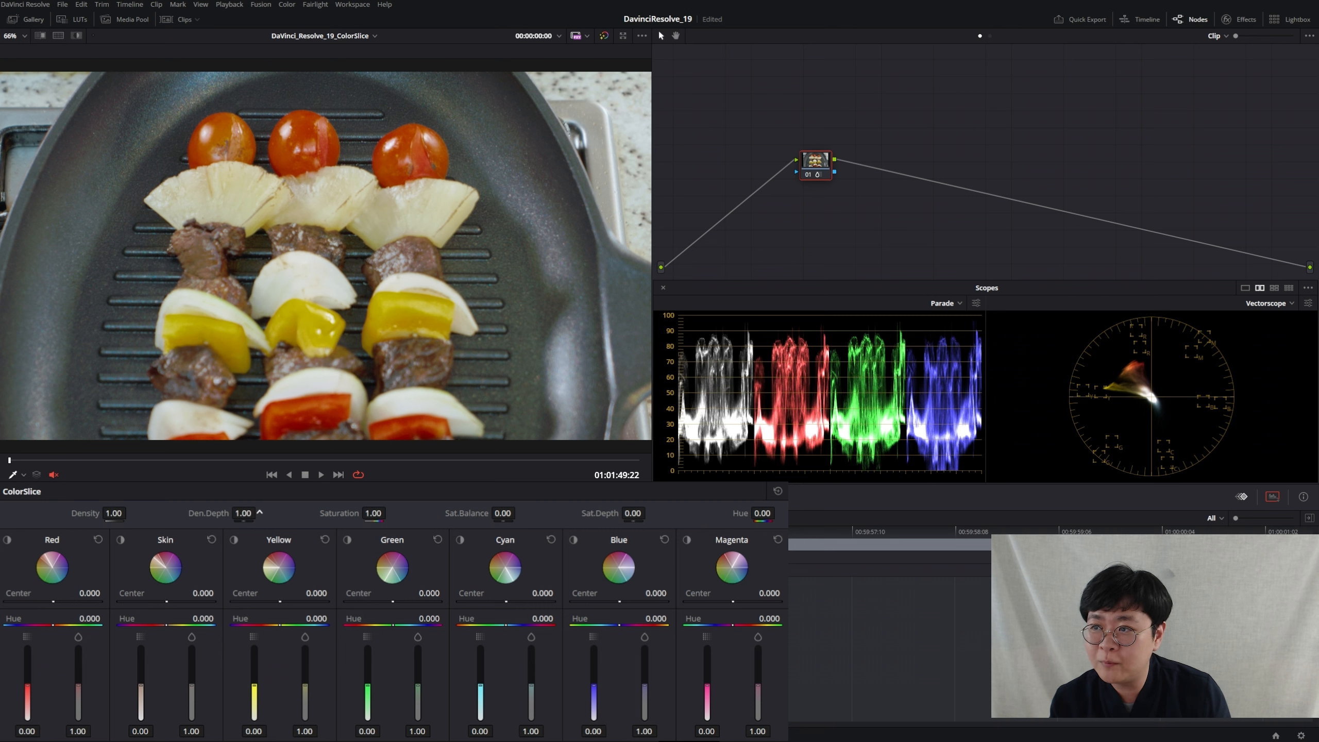
pyautogui.doubleClick(210, 514)
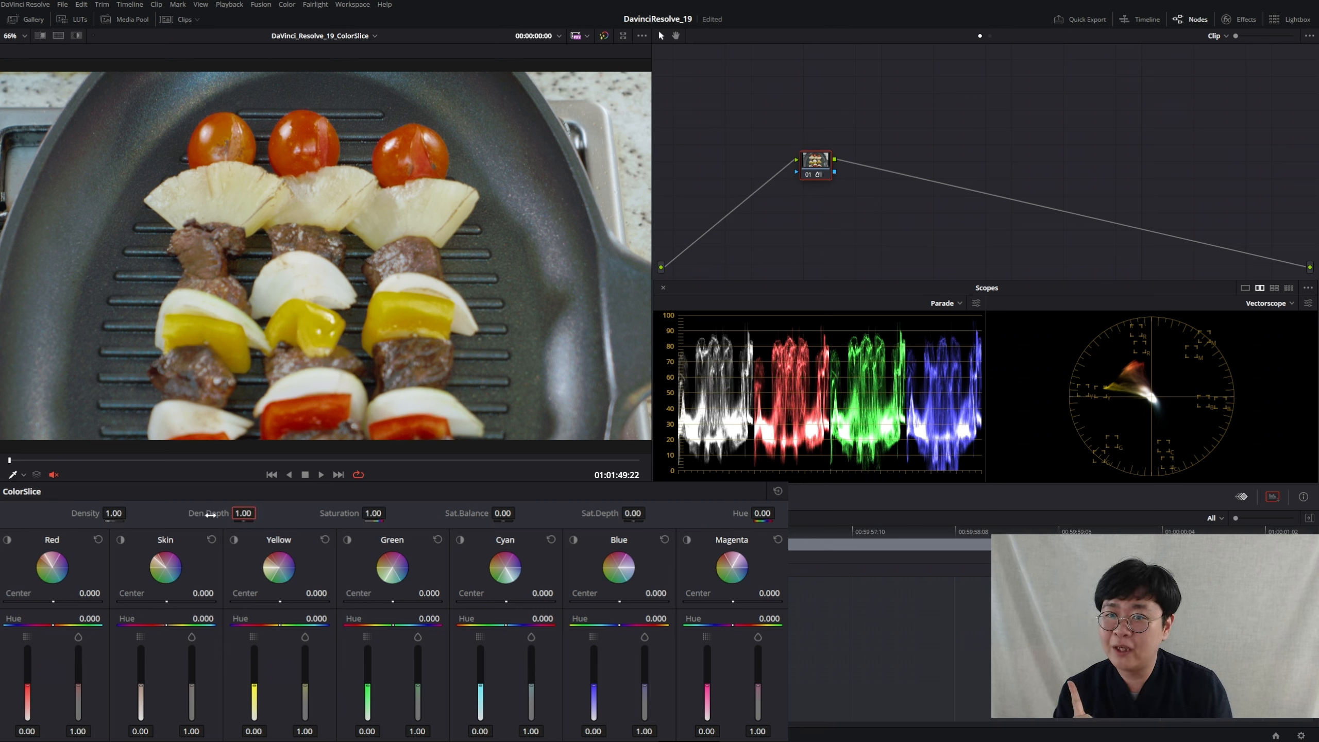
pyautogui.moveTo(210, 515); pyautogui.dragTo(260, 512)
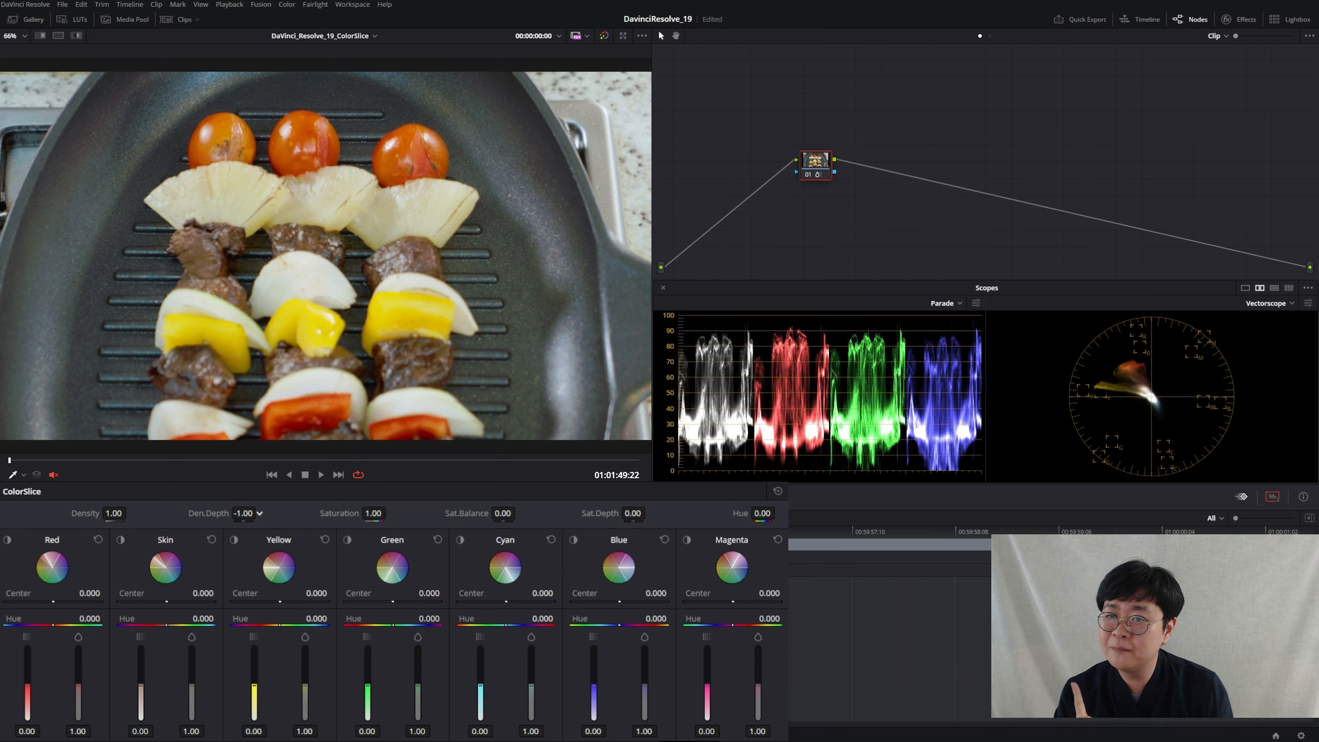
pyautogui.doubleClick(211, 515)
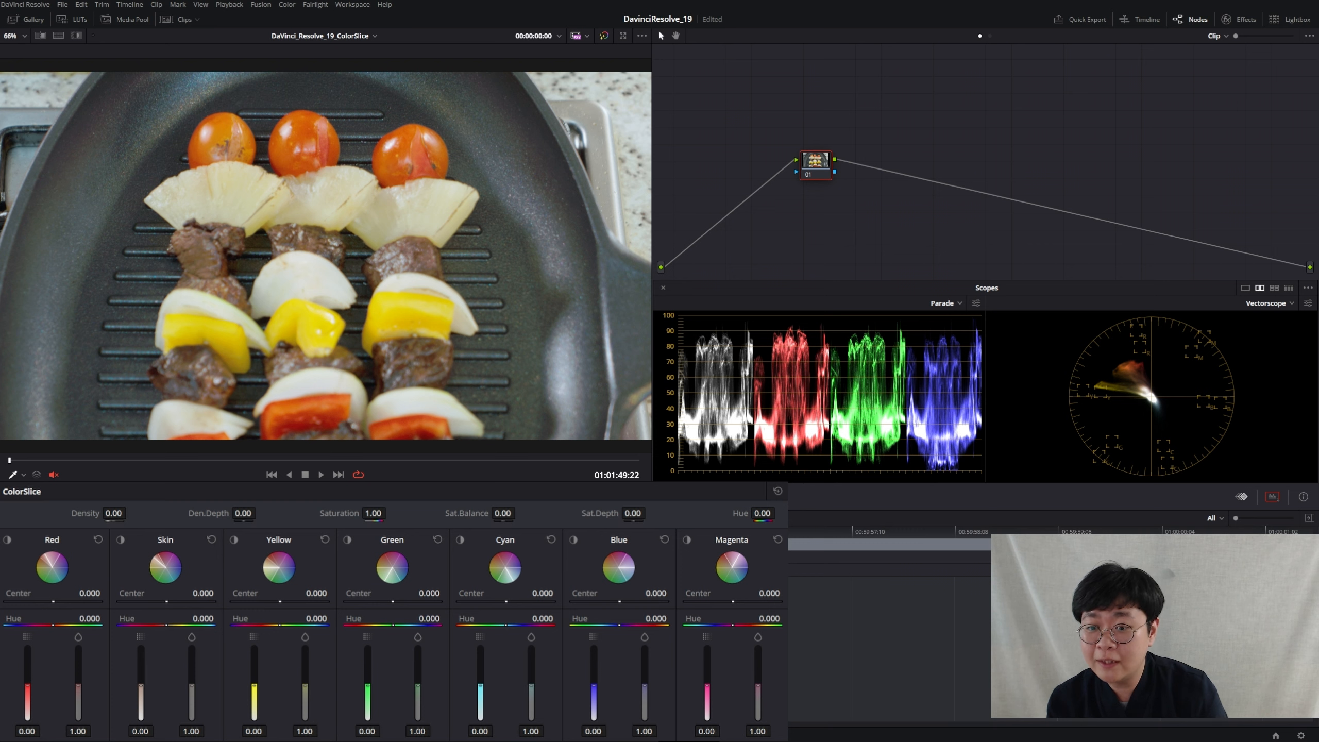
pyautogui.hotkey('ctrl', 's')
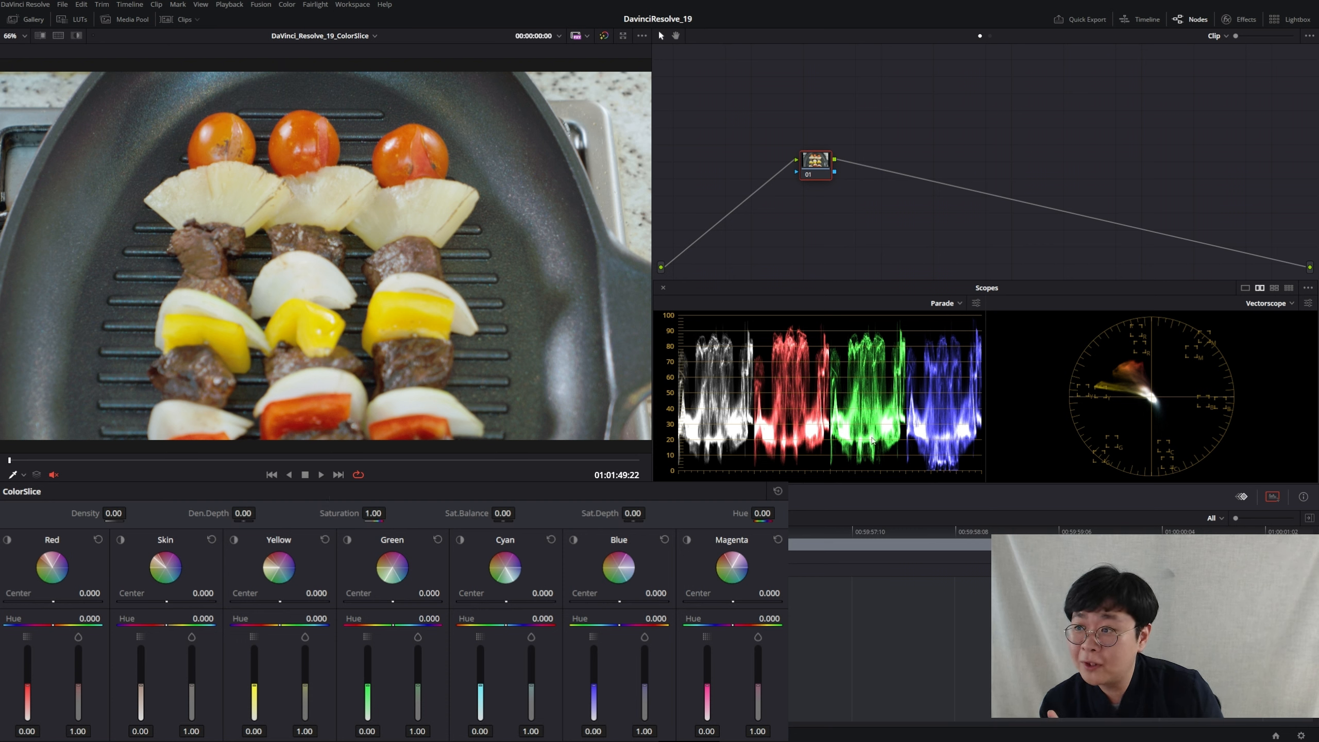
# Try raising the ColorSlice Saturation to about 1.80 on the grilled skewers clip and reset it to 1.00.
pyautogui.moveTo(346, 513); pyautogui.dragTo(390, 508)
pyautogui.doubleClick(333, 515)
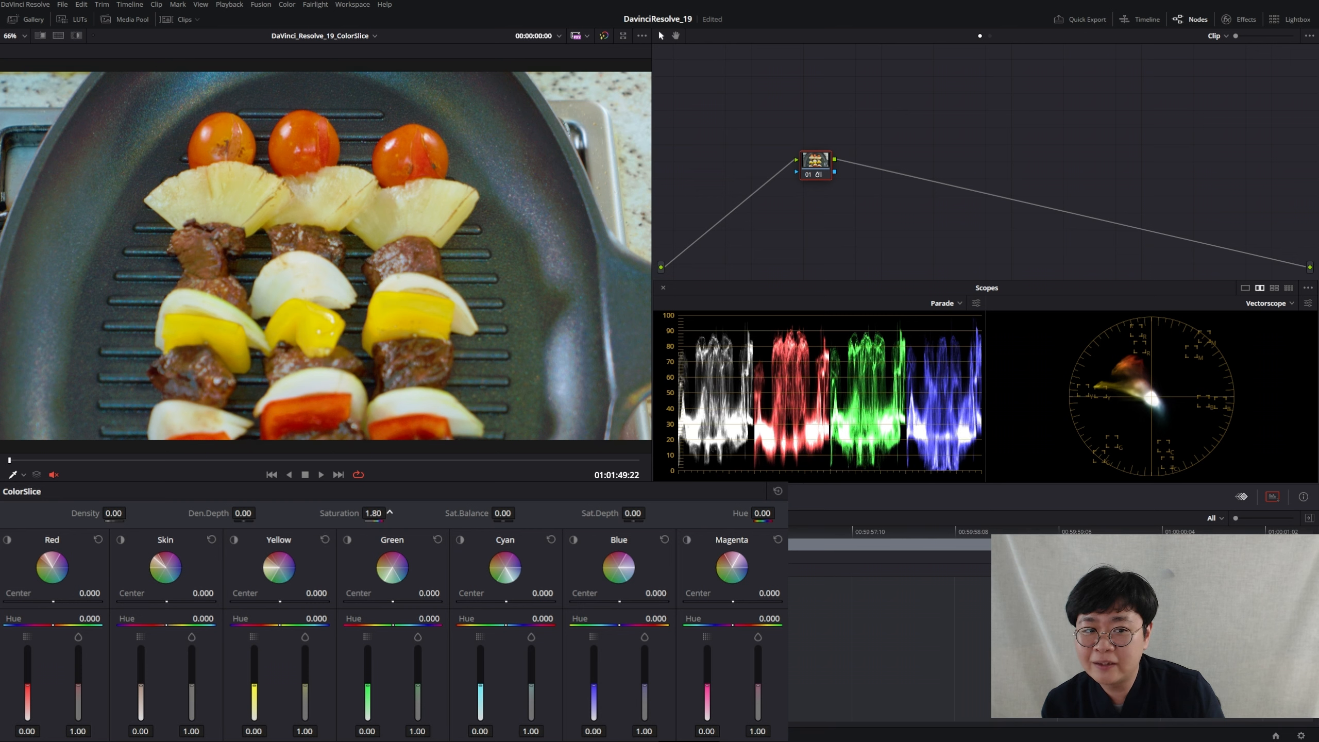
pyautogui.doubleClick(334, 516)
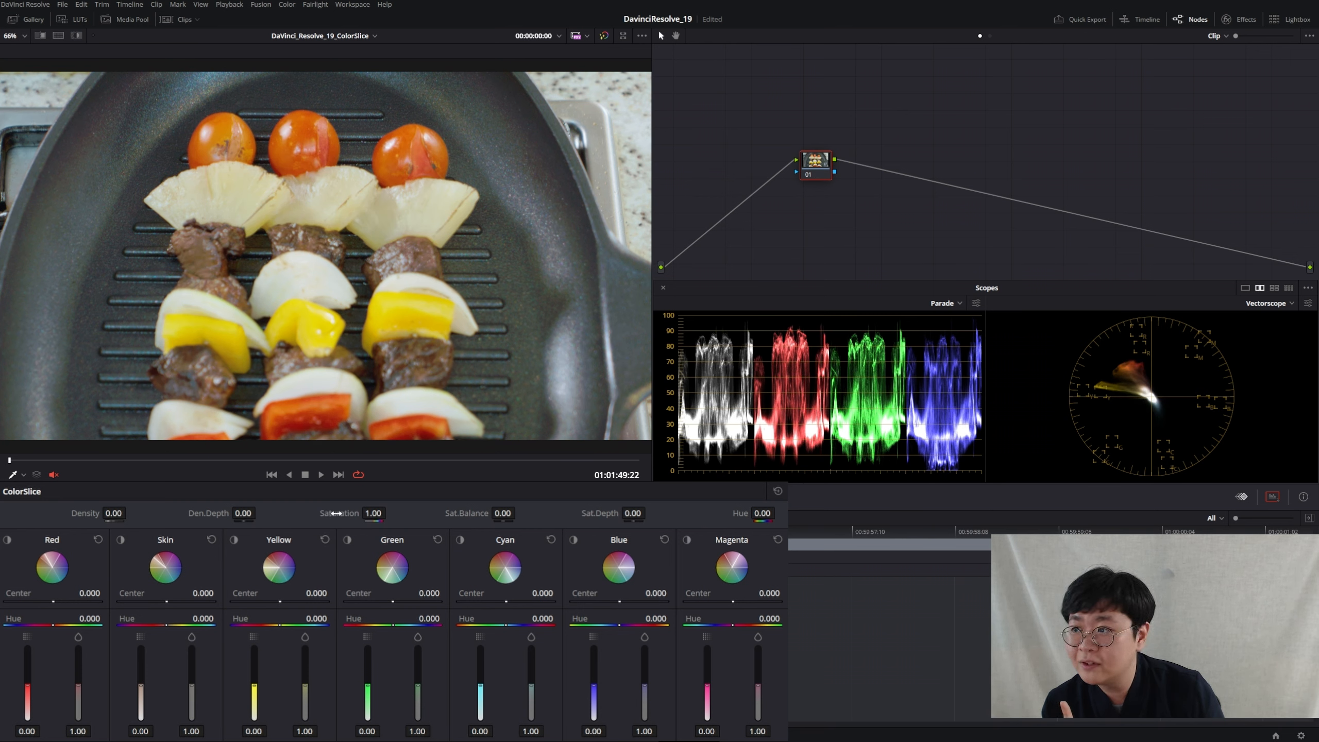
# Set ColorSlice Saturation to 2.00 on the skewers clip and compare it with node 01 repeatedly disabled and enabled.
pyautogui.moveTo(336, 512); pyautogui.dragTo(534, 448)
pyautogui.hotkey('ctrl', 'd')
pyautogui.hotkey('ctrl', 'd')
pyautogui.hotkey('ctrl', 'd')
pyautogui.hotkey('ctrl', 'd')
pyautogui.hotkey('ctrl', 'd')
pyautogui.hotkey('ctrl', 'd')
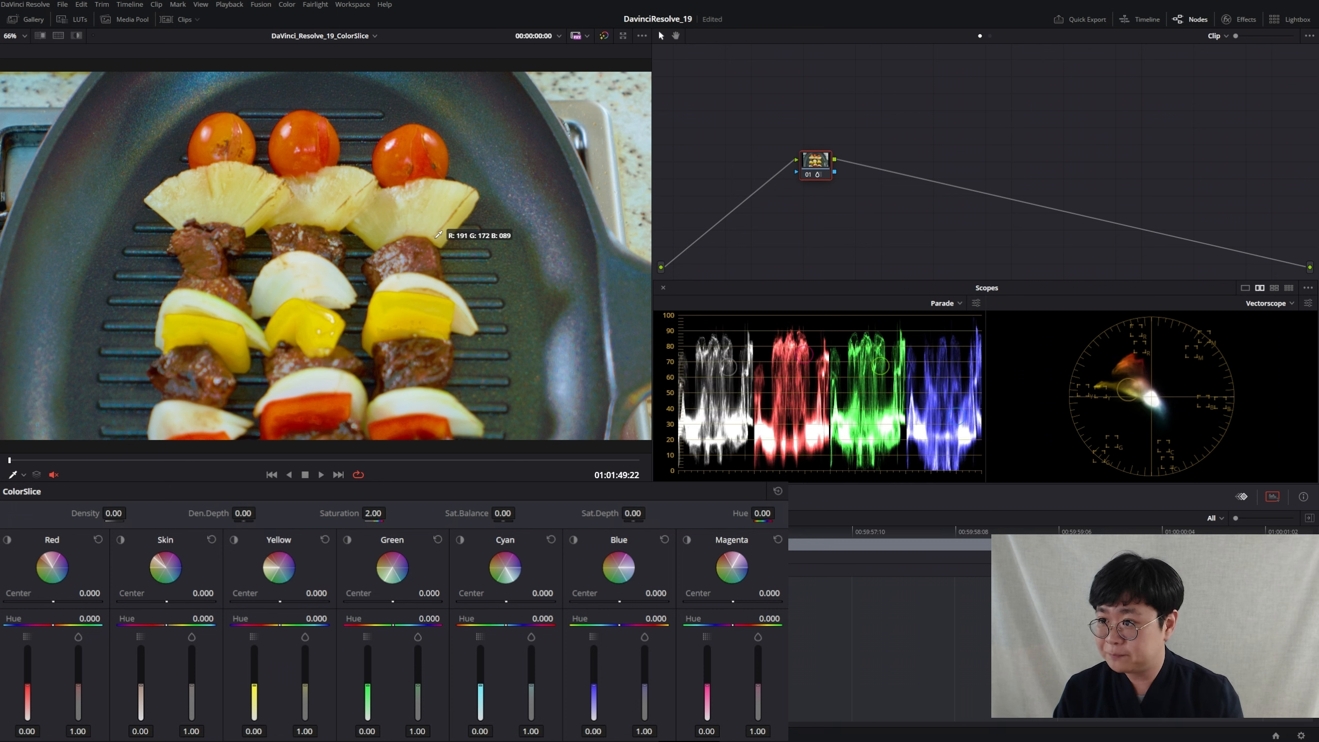
pyautogui.hotkey('ctrl', 'd')
pyautogui.hotkey('ctrl', 'd')
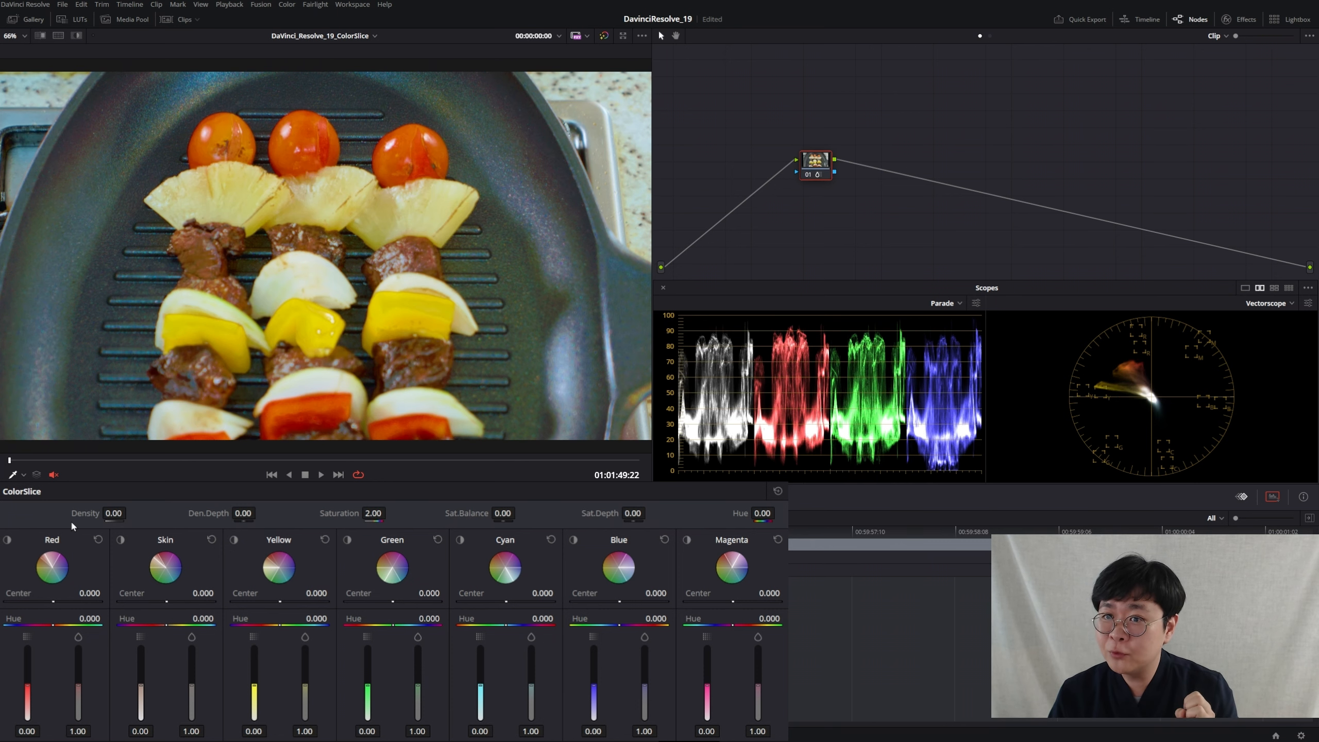
pyautogui.hotkey('ctrl', 'd')
pyautogui.hotkey('ctrl', 'd')
pyautogui.hotkey('ctrl', 'd')
pyautogui.hotkey('ctrl', 'd')
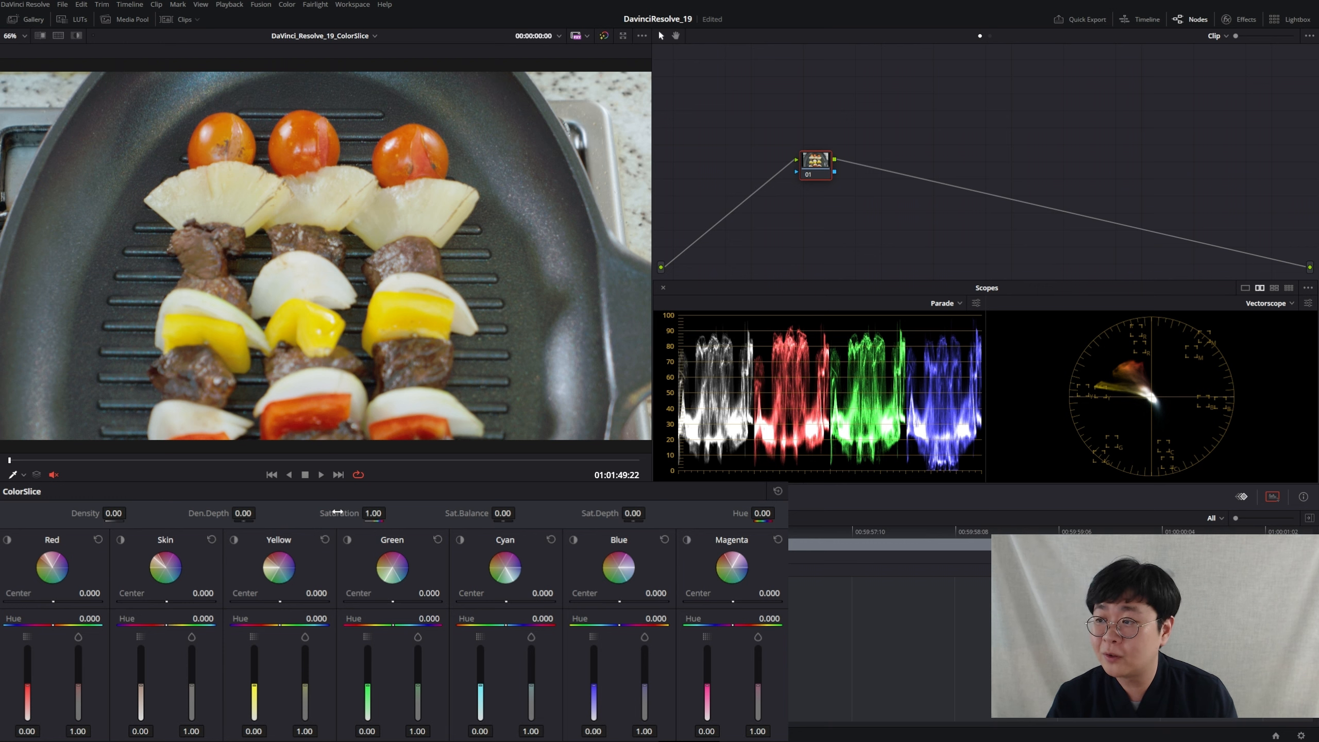
# Raise the skewers clip's Saturation to 2.00 again and recheck the image and scopes with node 01 off and on.
pyautogui.moveTo(373, 513); pyautogui.dragTo(400, 512)
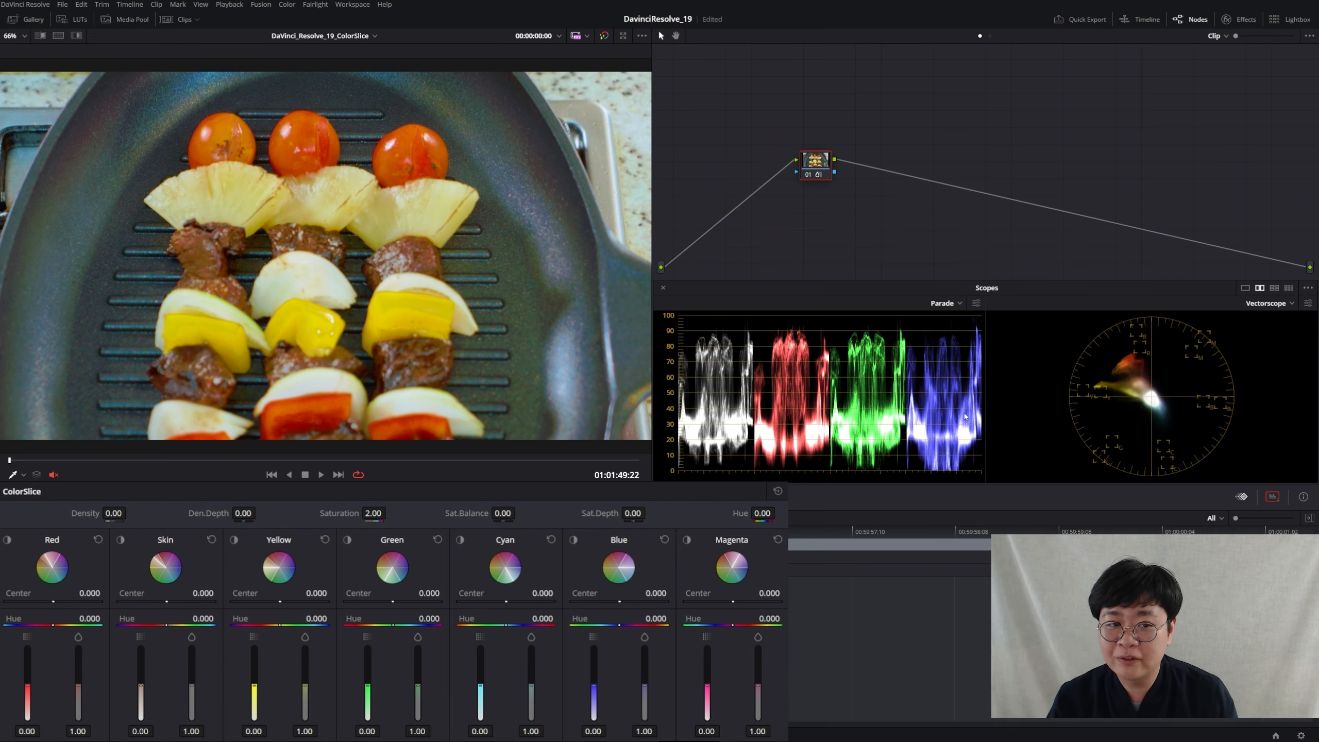
pyautogui.hotkey('ctrl', 'd')
pyautogui.hotkey('ctrl', 'd')
pyautogui.hotkey('ctrl', 'd')
pyautogui.hotkey('ctrl', 'd')
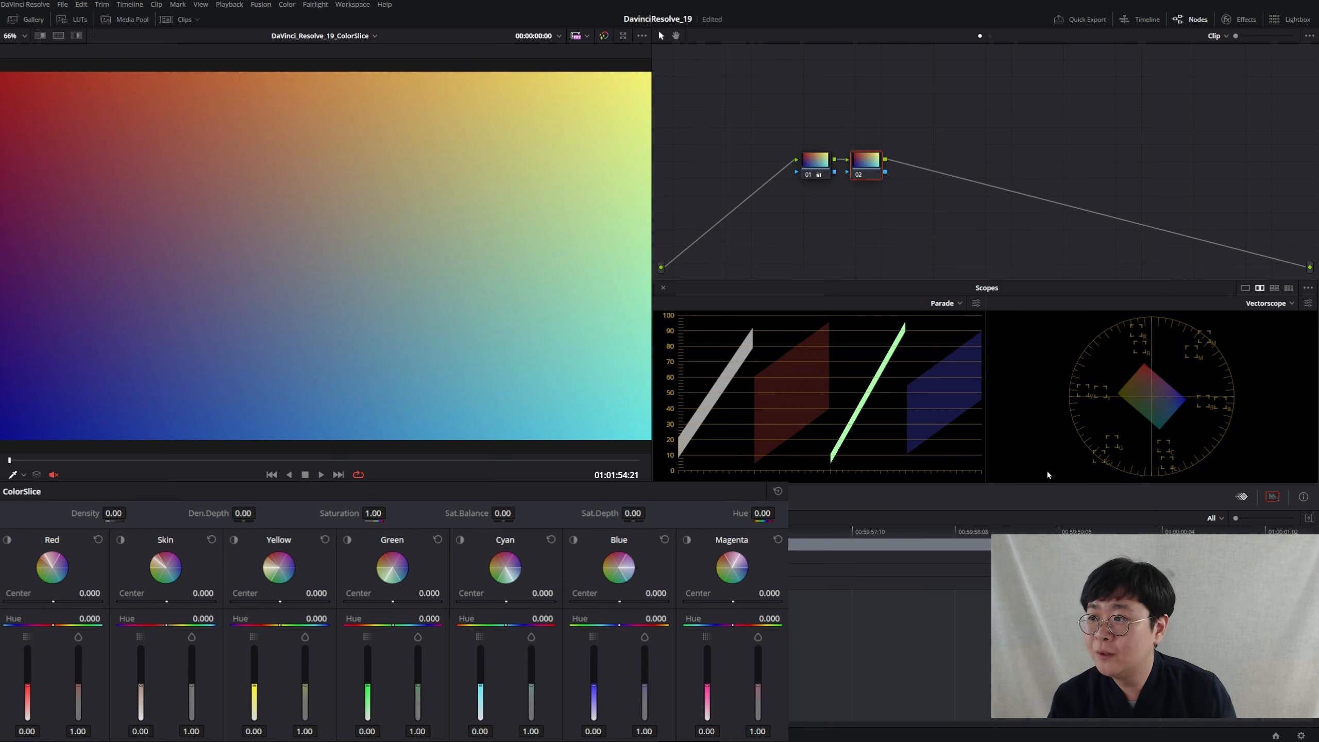
# Set ColorSlice Saturation to 2.00 on node 02 of the muted color gradient clip and compare it with the node disabled and enabled.
pyautogui.moveTo(373, 512); pyautogui.dragTo(393, 512)
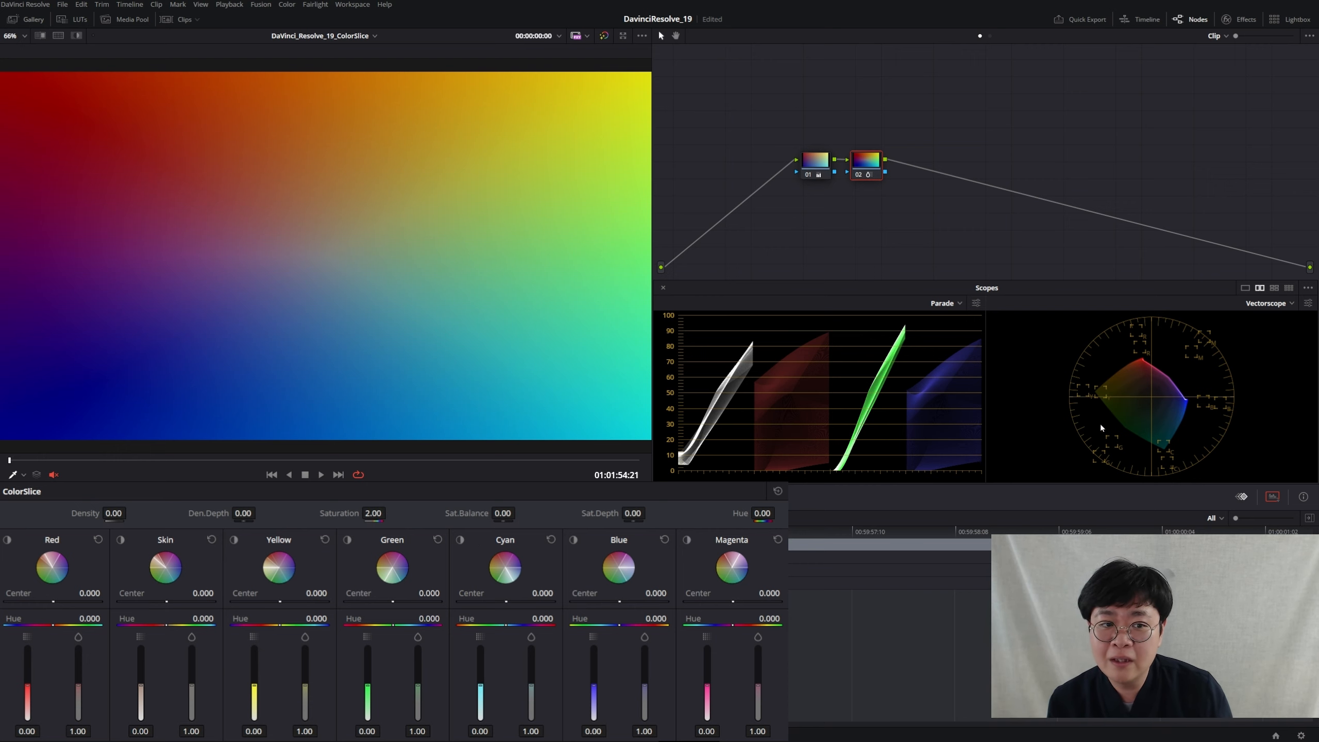
pyautogui.hotkey('ctrl', 'd')
pyautogui.hotkey('ctrl', 'd')
pyautogui.hotkey('ctrl', 'd')
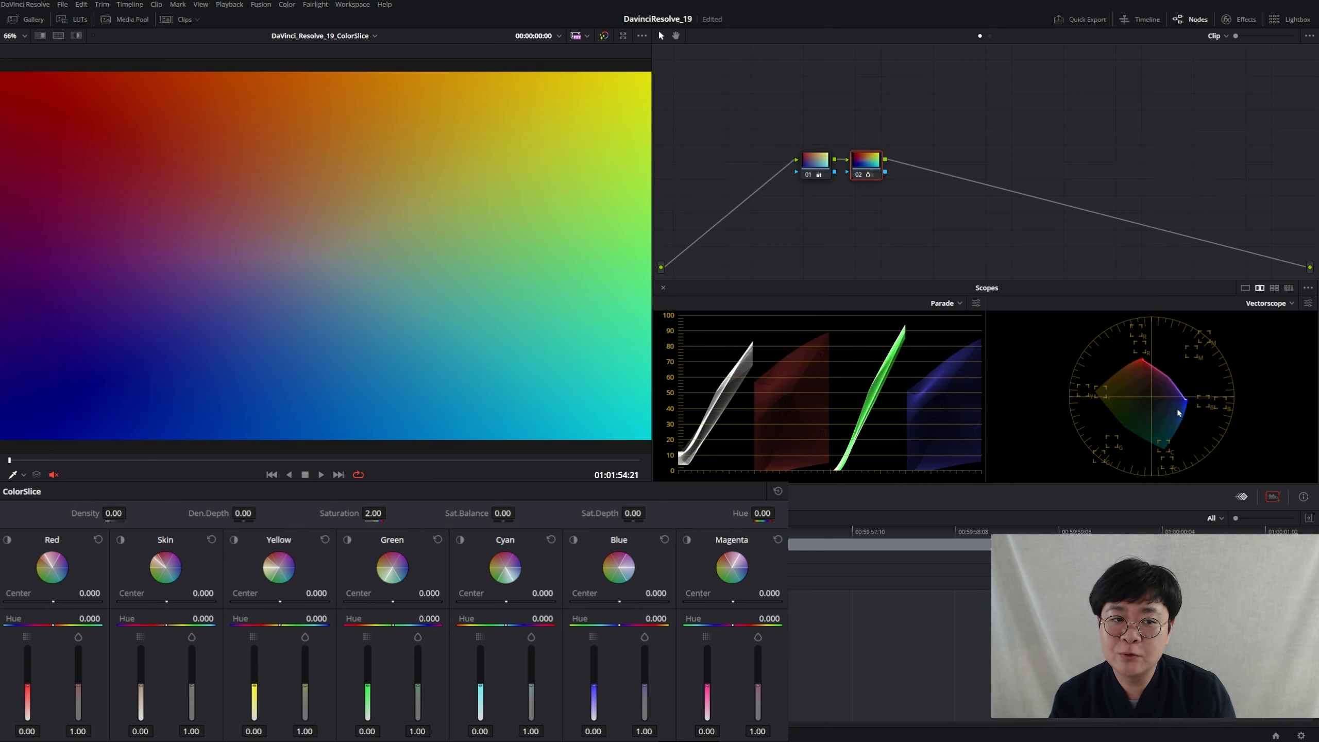
pyautogui.hotkey('ctrl', 'd')
pyautogui.hotkey('ctrl', 'd')
pyautogui.hotkey('ctrl', 'd')
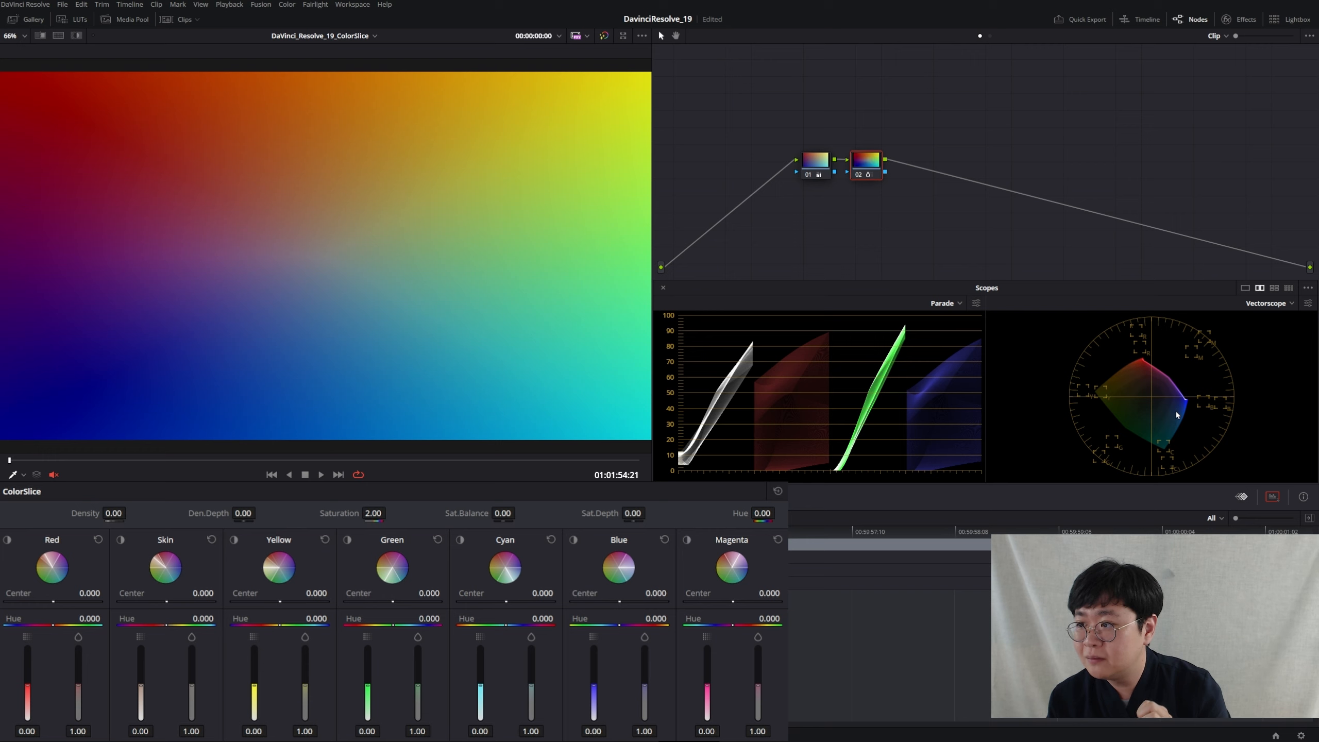
pyautogui.hotkey('ctrl', 'd')
pyautogui.hotkey('ctrl', 'd')
pyautogui.hotkey('ctrl', 'd')
pyautogui.hotkey('ctrl', 'd')
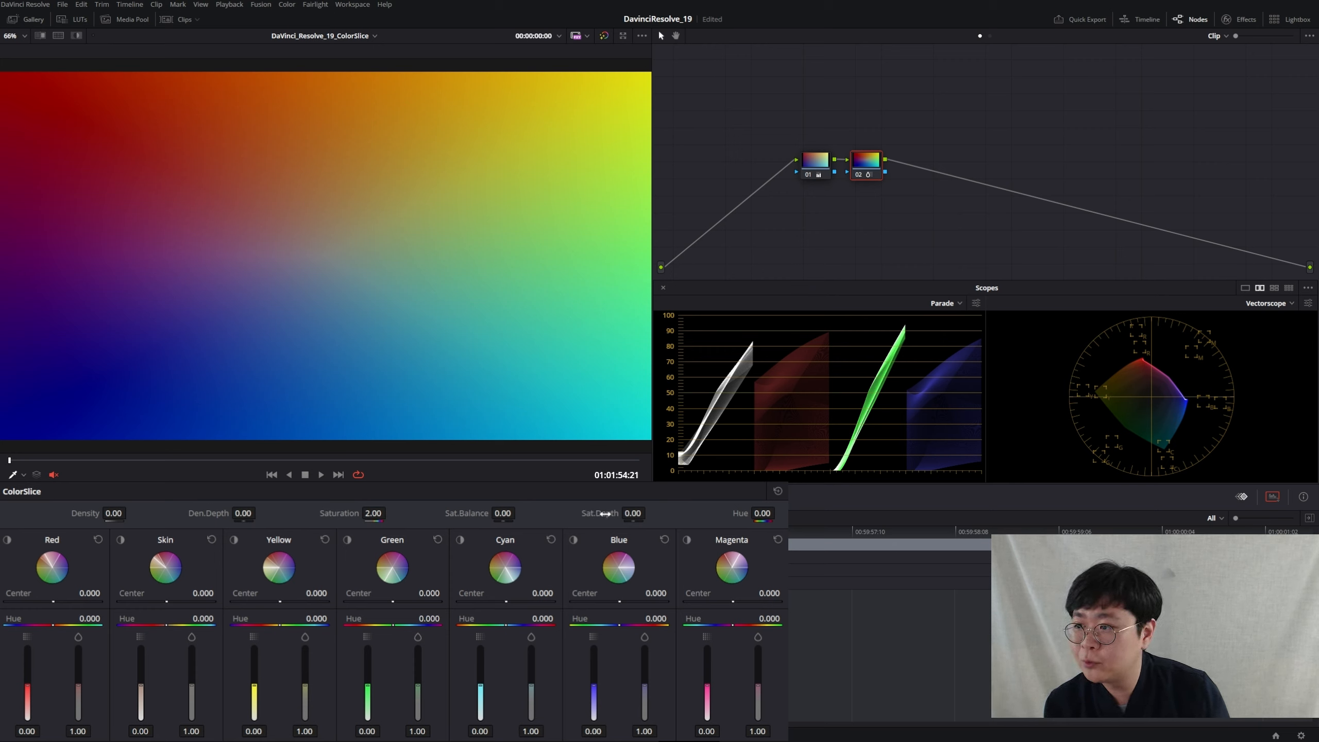
# Try positive and negative Sat.Depth values on the gradient clip and reset the control to 0.00.
pyautogui.moveTo(604, 513)
pyautogui.mouseDown()
pyautogui.moveTo(552, 513)
pyautogui.moveTo(650, 512)
pyautogui.mouseUp()
pyautogui.moveTo(632, 513); pyautogui.dragTo(595, 511)
pyautogui.doubleClick(590, 510)
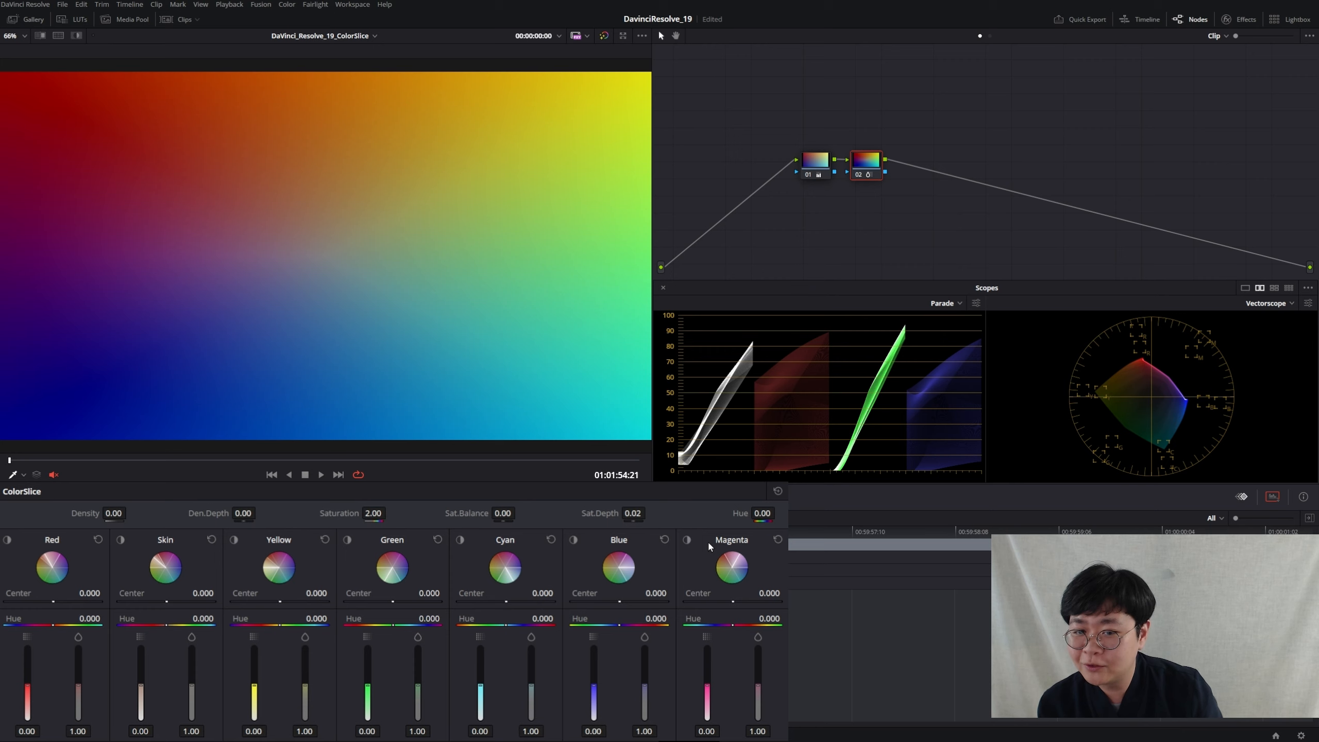
pyautogui.doubleClick(599, 511)
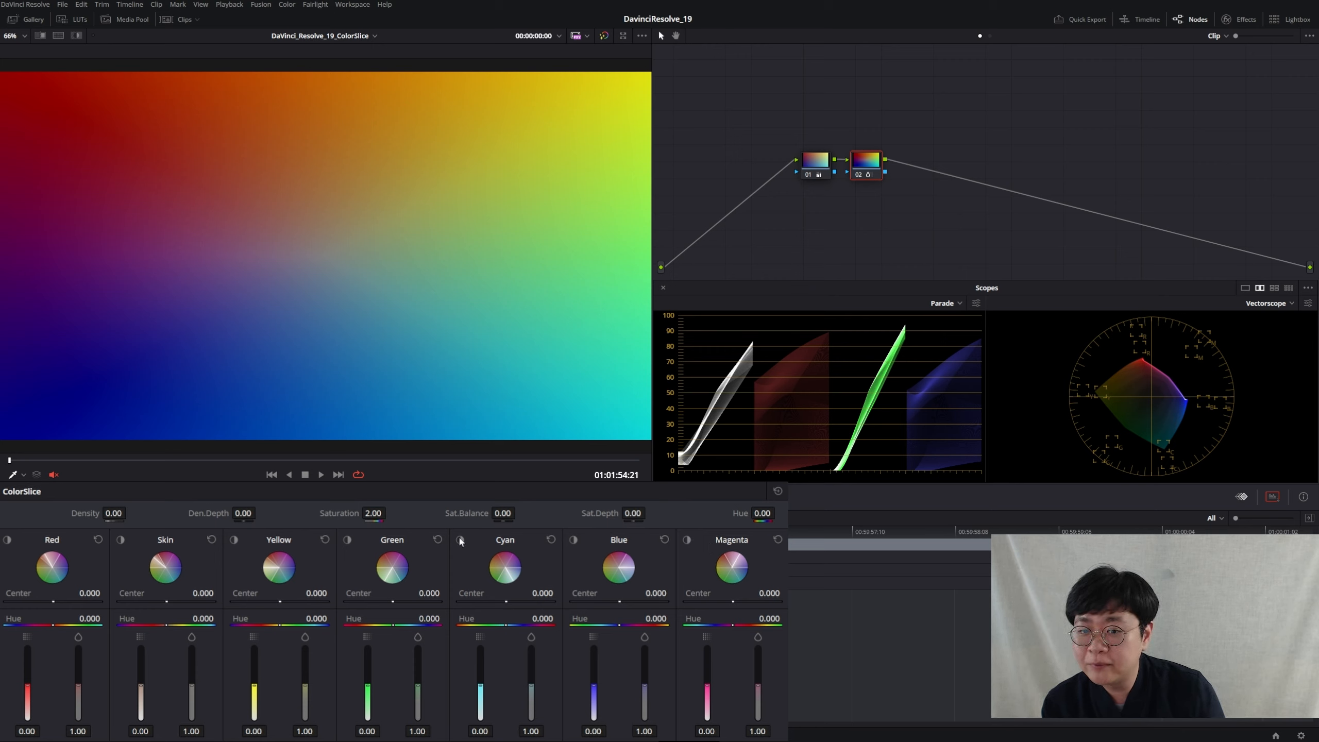
# Try Sat.Balance at 1.00 on the gradient clip, reset it, and lower it to about -0.70.
pyautogui.moveTo(467, 513); pyautogui.dragTo(519, 513)
pyautogui.doubleClick(457, 515)
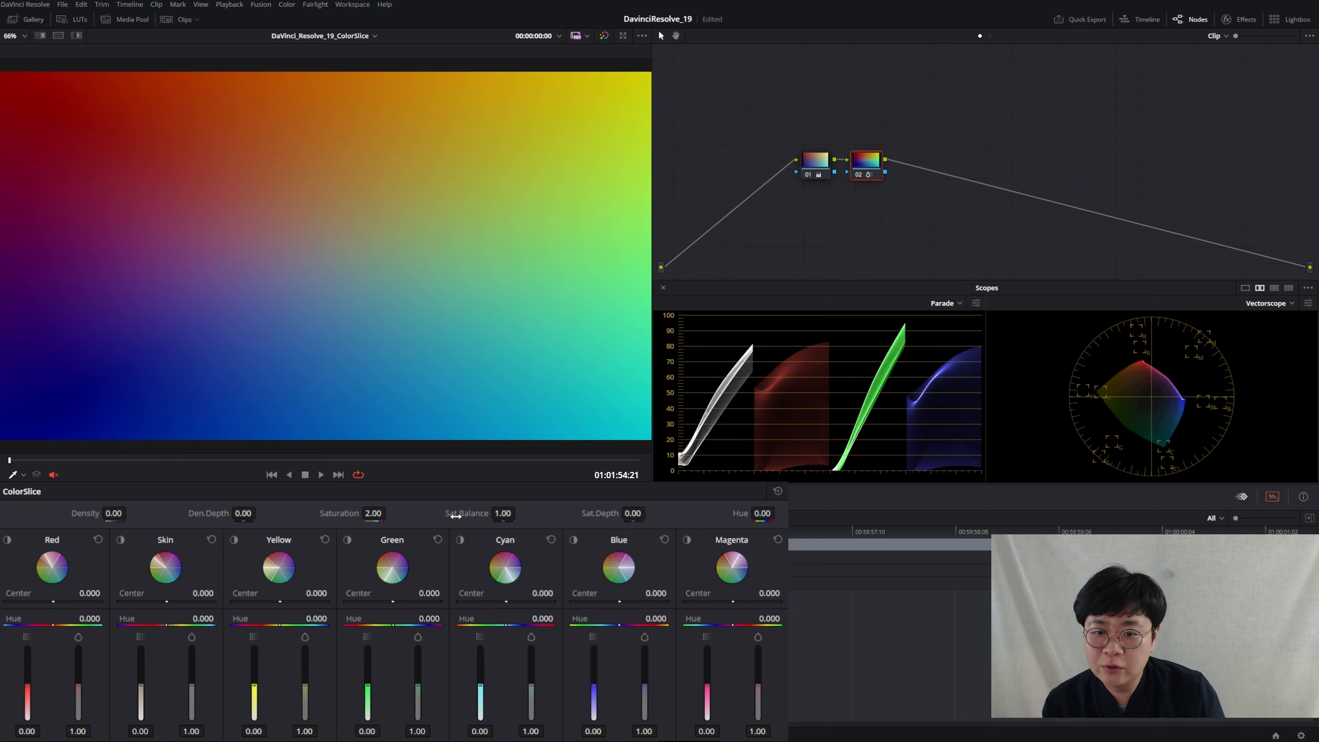
pyautogui.doubleClick(473, 513)
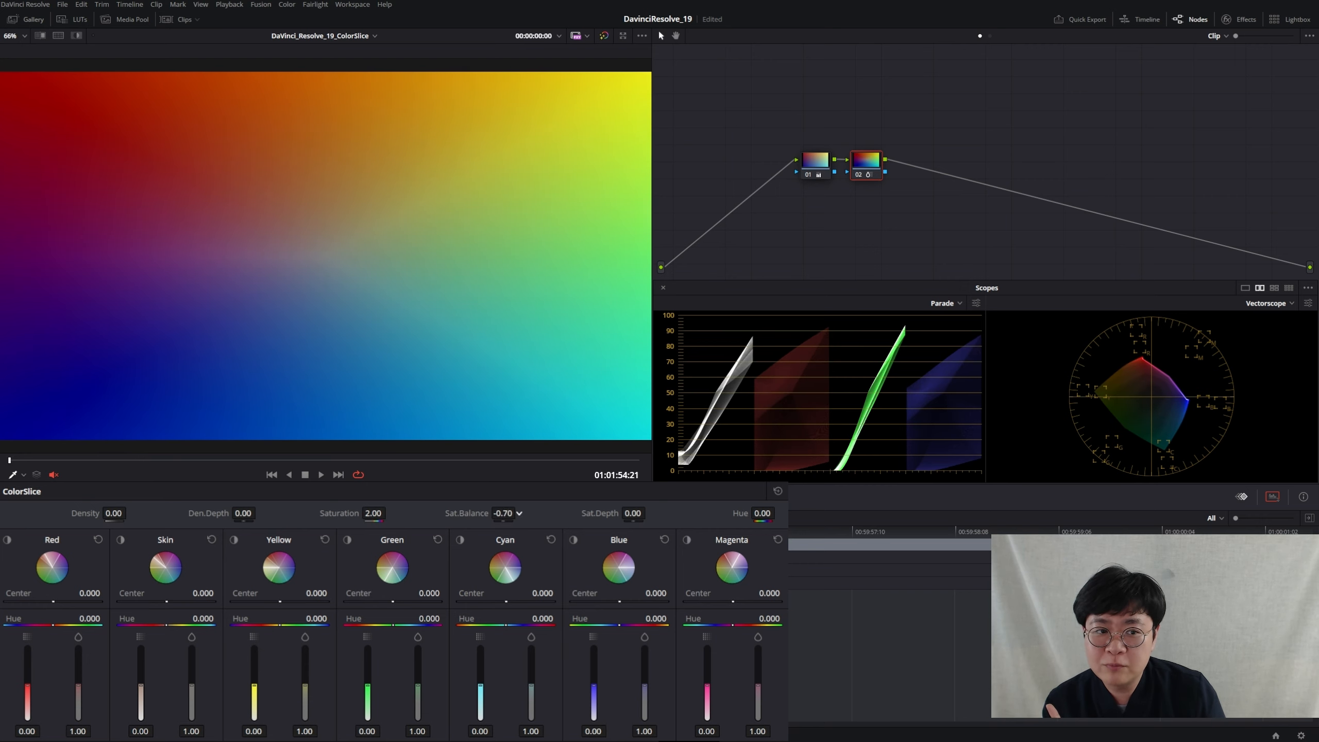
pyautogui.moveTo(476, 512); pyautogui.dragTo(424, 512)
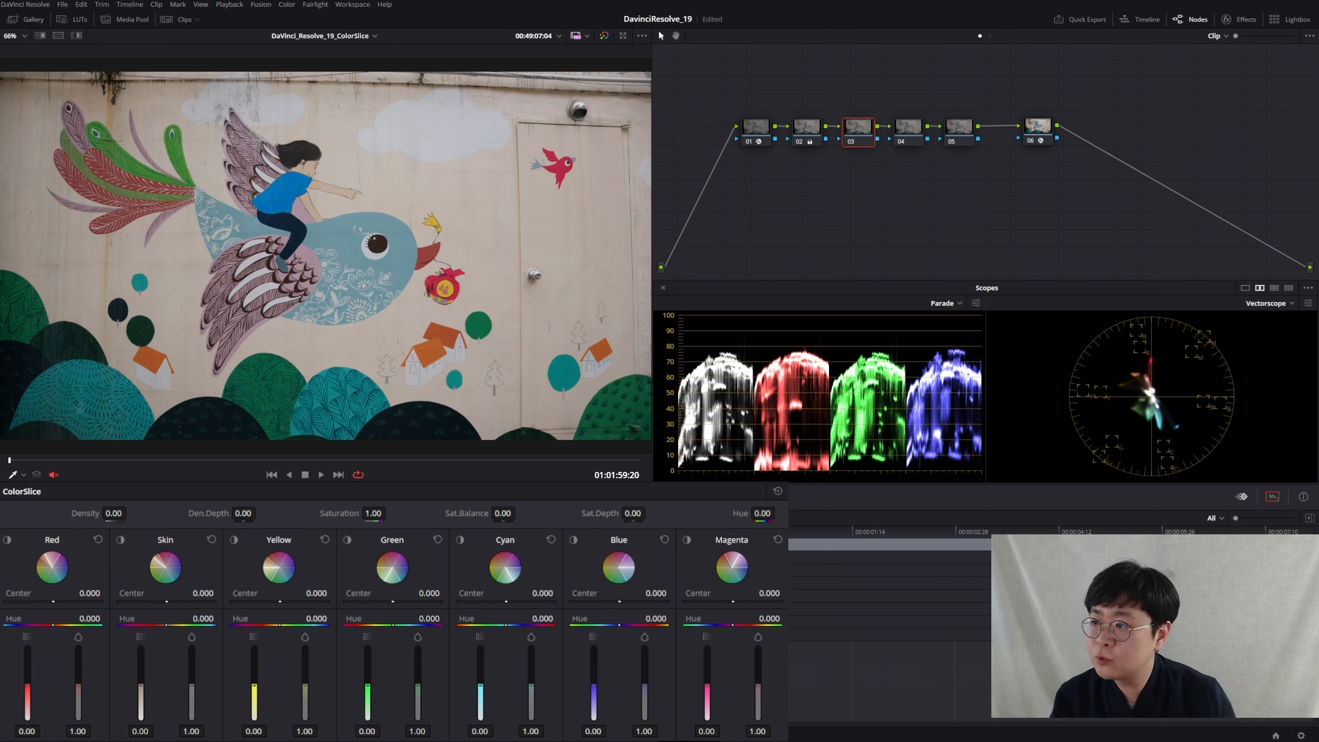
# Set ColorSlice Saturation to 2.00 on node 03 of the bird mural clip and compare it with the node disabled and enabled.
pyautogui.moveTo(376, 511); pyautogui.dragTo(389, 512)
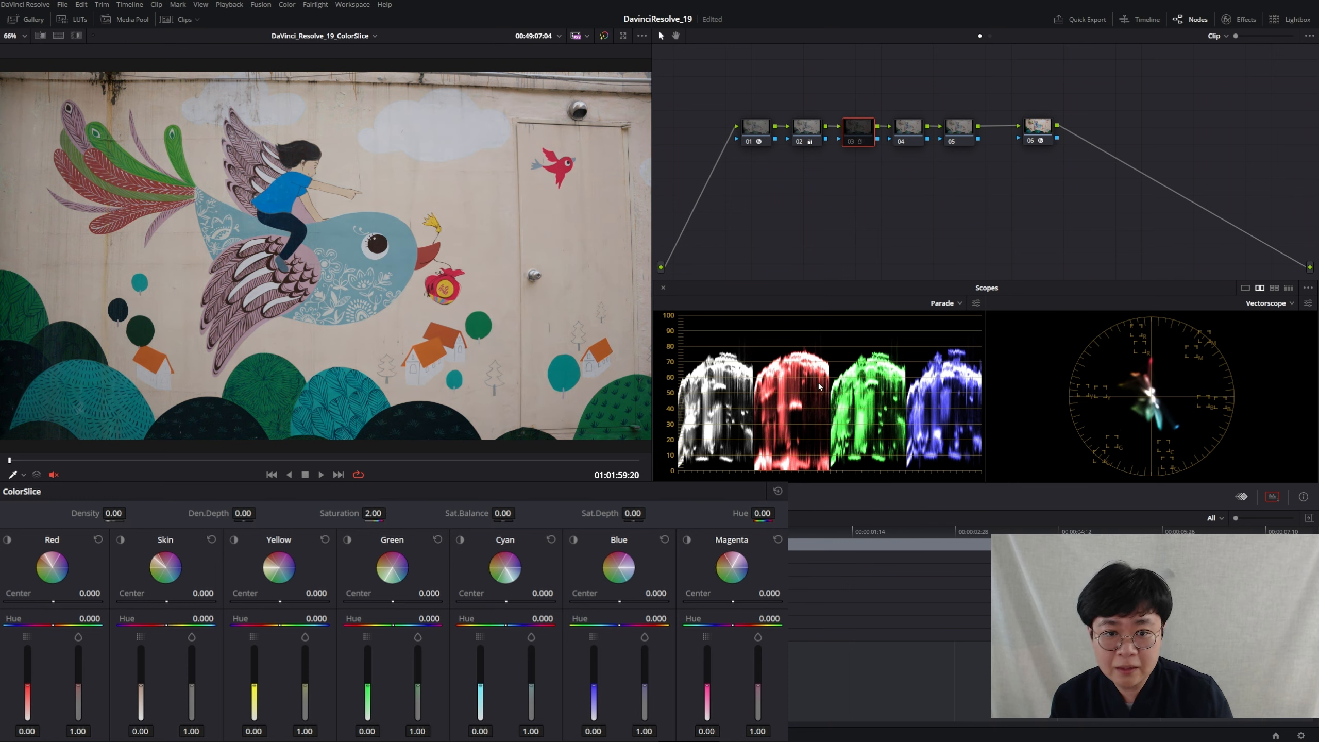
pyautogui.hotkey('ctrl', 'd')
pyautogui.hotkey('ctrl', 'd')
pyautogui.hotkey('ctrl', 'd')
pyautogui.hotkey('ctrl', 'd')
pyautogui.hotkey('ctrl', 'd')
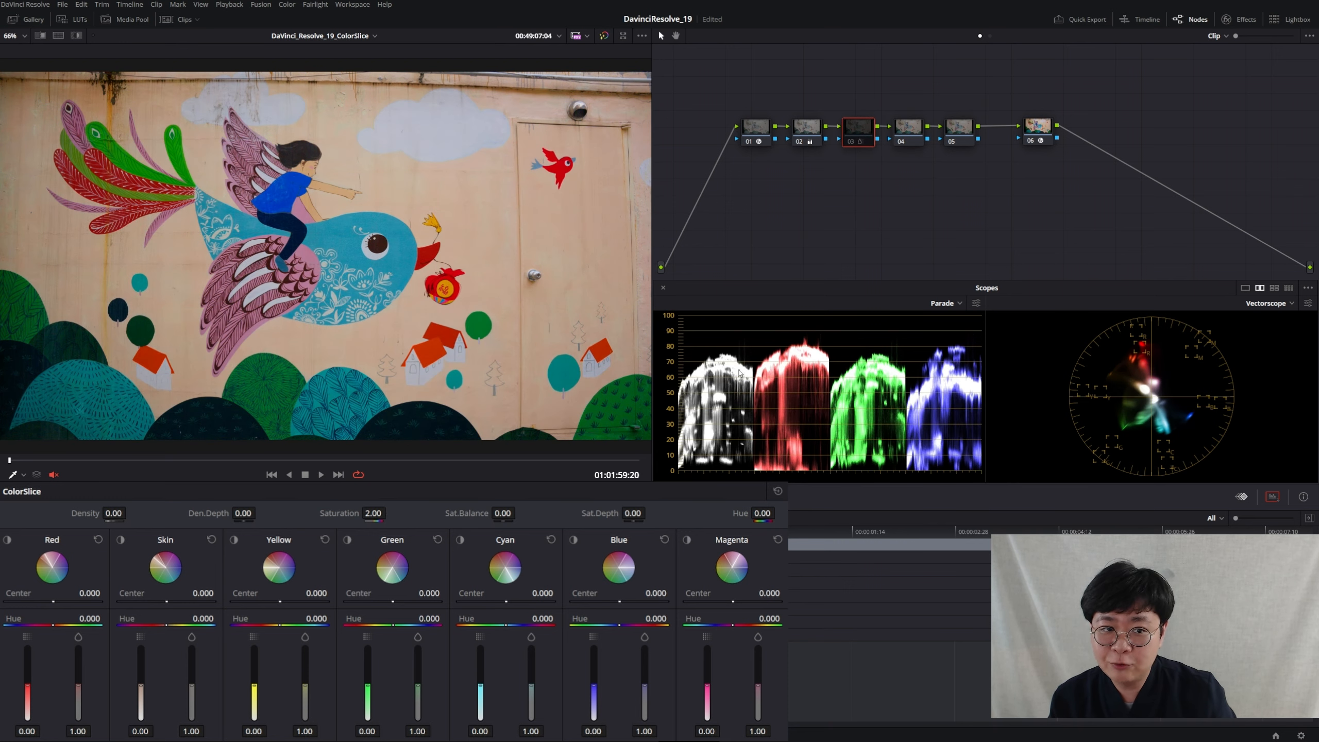
pyautogui.hotkey('ctrl', 'd')
pyautogui.hotkey('ctrl', 'd')
pyautogui.hotkey('ctrl', 'd')
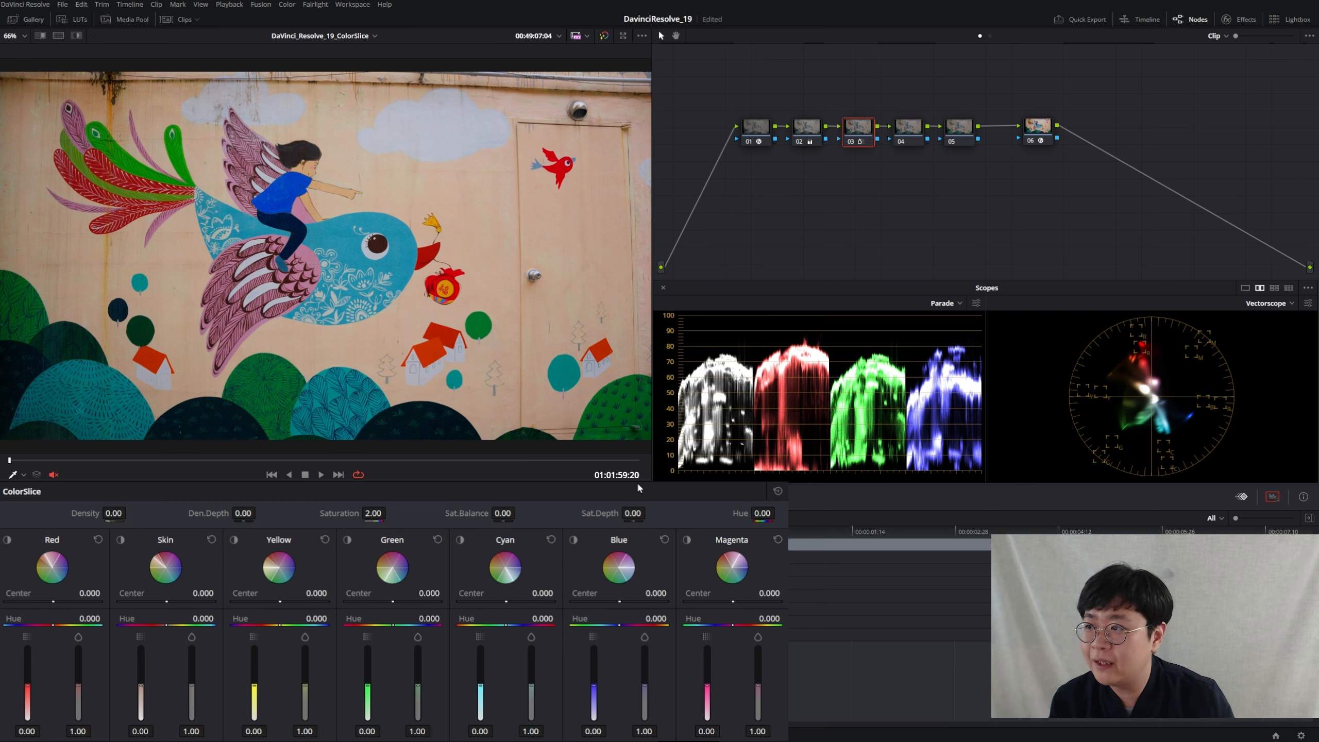
# Raise Sat.Depth on node 03 of the mural clip, reset it, and set it to 1.00.
pyautogui.moveTo(633, 513); pyautogui.dragTo(683, 513)
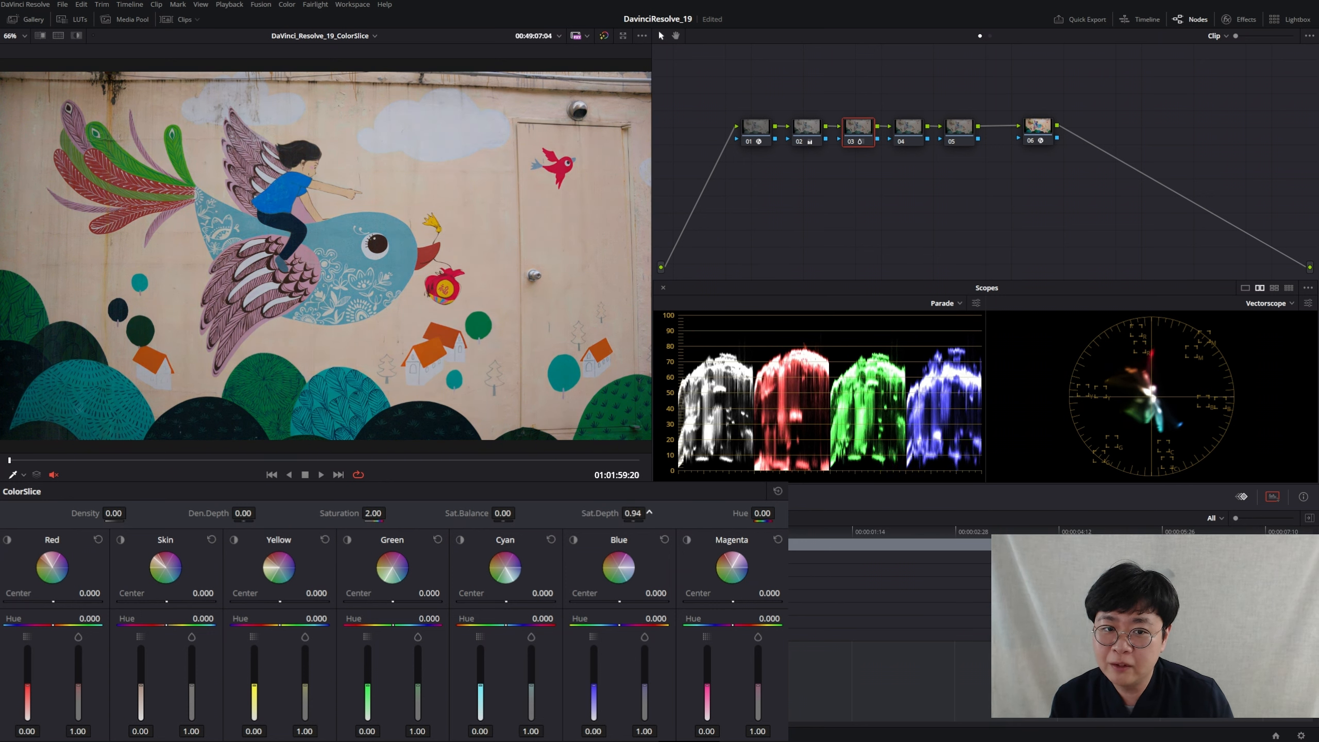
pyautogui.doubleClick(600, 514)
pyautogui.moveTo(601, 514); pyautogui.dragTo(649, 513)
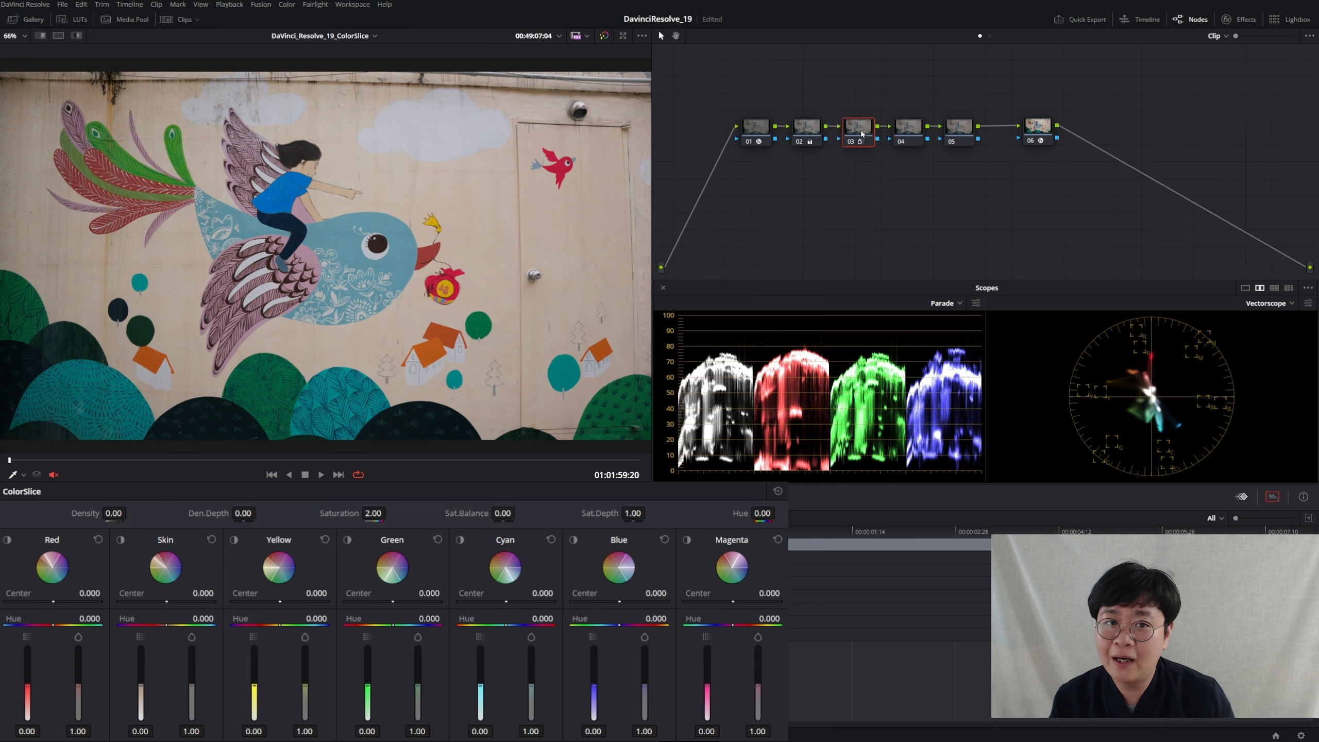
# Compare the mural in the viewer and scopes with node 03 disabled and enabled, and undo the Sat.Depth change.
pyautogui.hotkey('ctrl', 'd')
pyautogui.hotkey('ctrl', 'd')
pyautogui.hotkey('ctrl', 'd')
pyautogui.hotkey('ctrl', 'd')
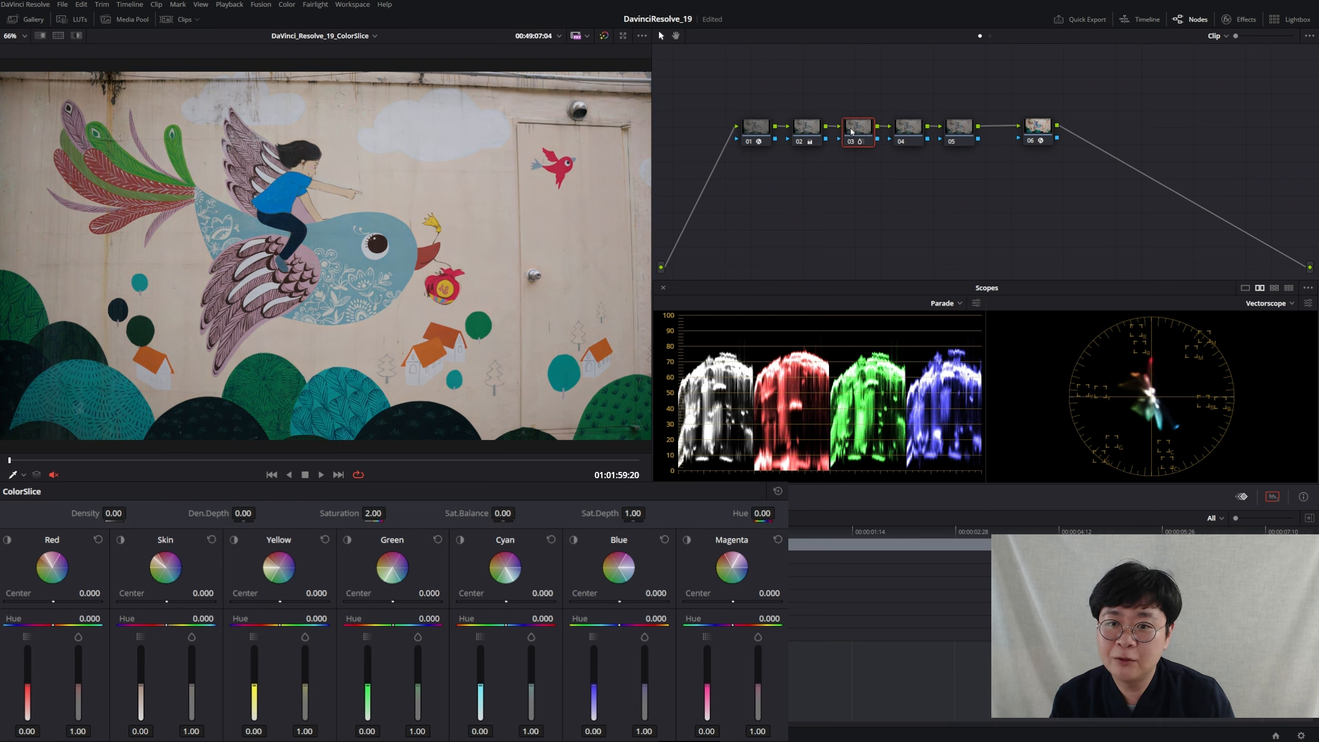
pyautogui.hotkey('ctrl', 'd')
pyautogui.hotkey('ctrl', 'd')
pyautogui.hotkey('ctrl', 'd')
pyautogui.hotkey('ctrl', 'd')
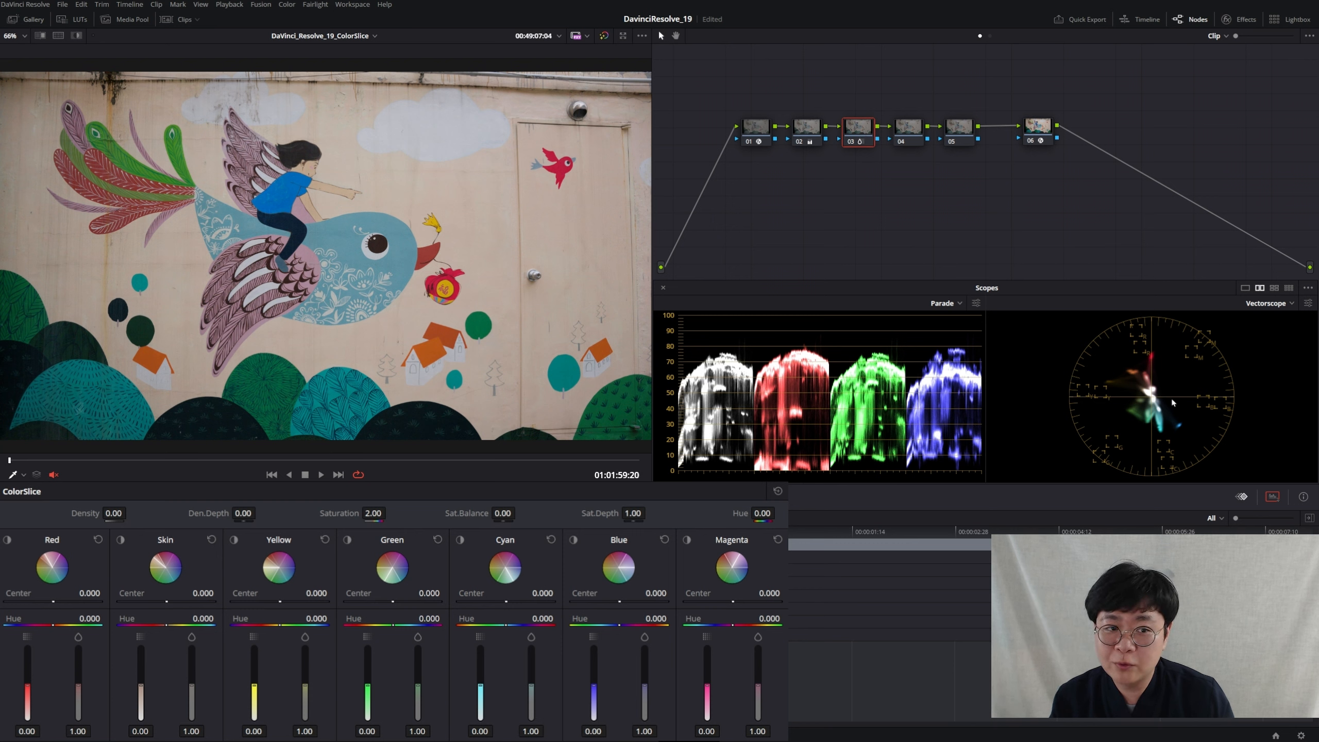
pyautogui.hotkey('ctrl', 'z')
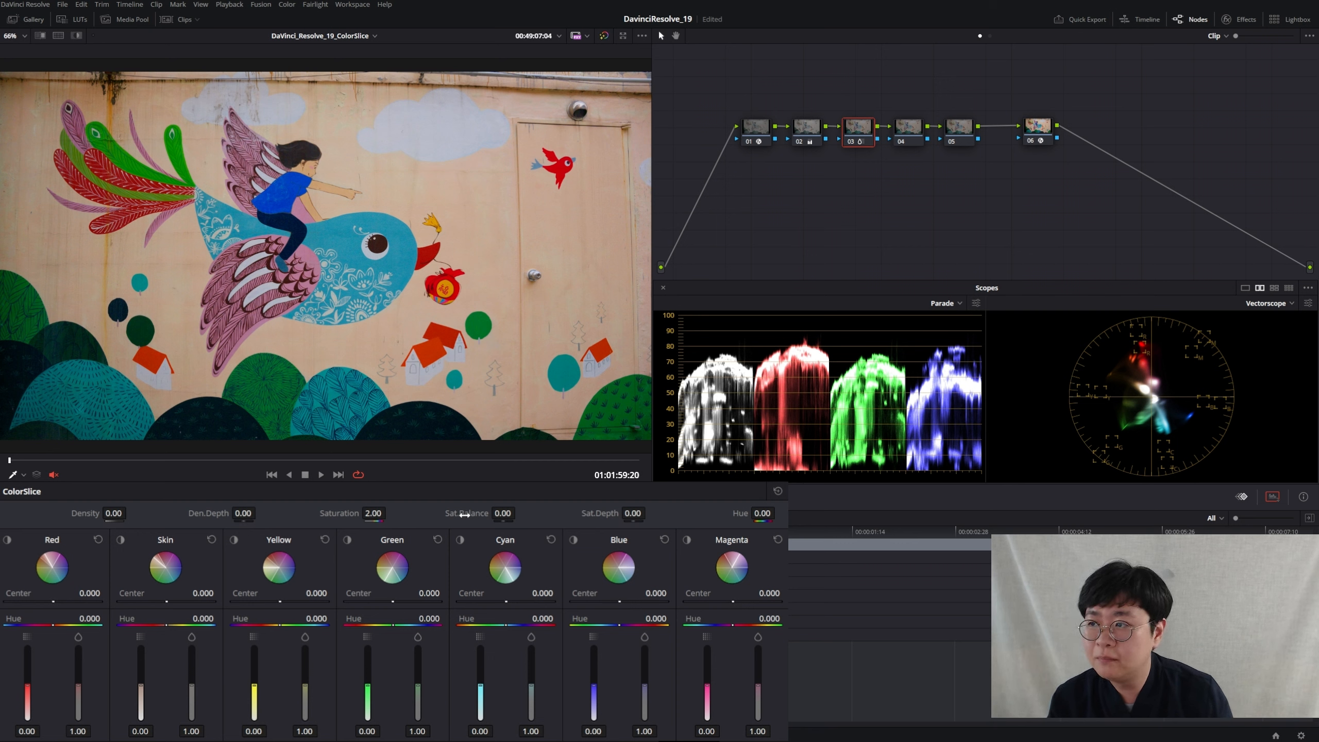
# Try adjusting the global Sat.Balance and Hue on the mural clip and reset the Hue.
pyautogui.moveTo(461, 513)
pyautogui.mouseDown()
pyautogui.moveTo(519, 512)
pyautogui.moveTo(415, 513)
pyautogui.moveTo(518, 517)
pyautogui.moveTo(478, 517)
pyautogui.mouseUp()
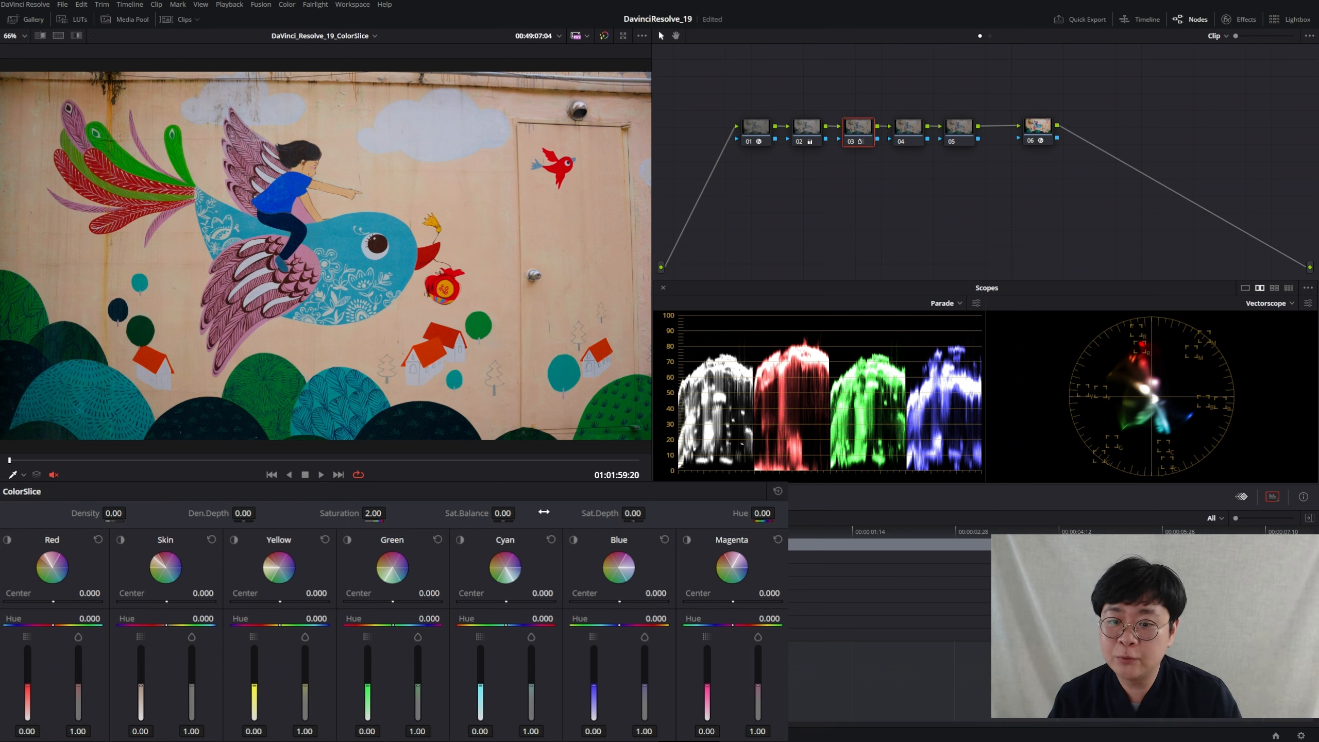
pyautogui.moveTo(762, 512); pyautogui.dragTo(808, 513)
pyautogui.doubleClick(739, 512)
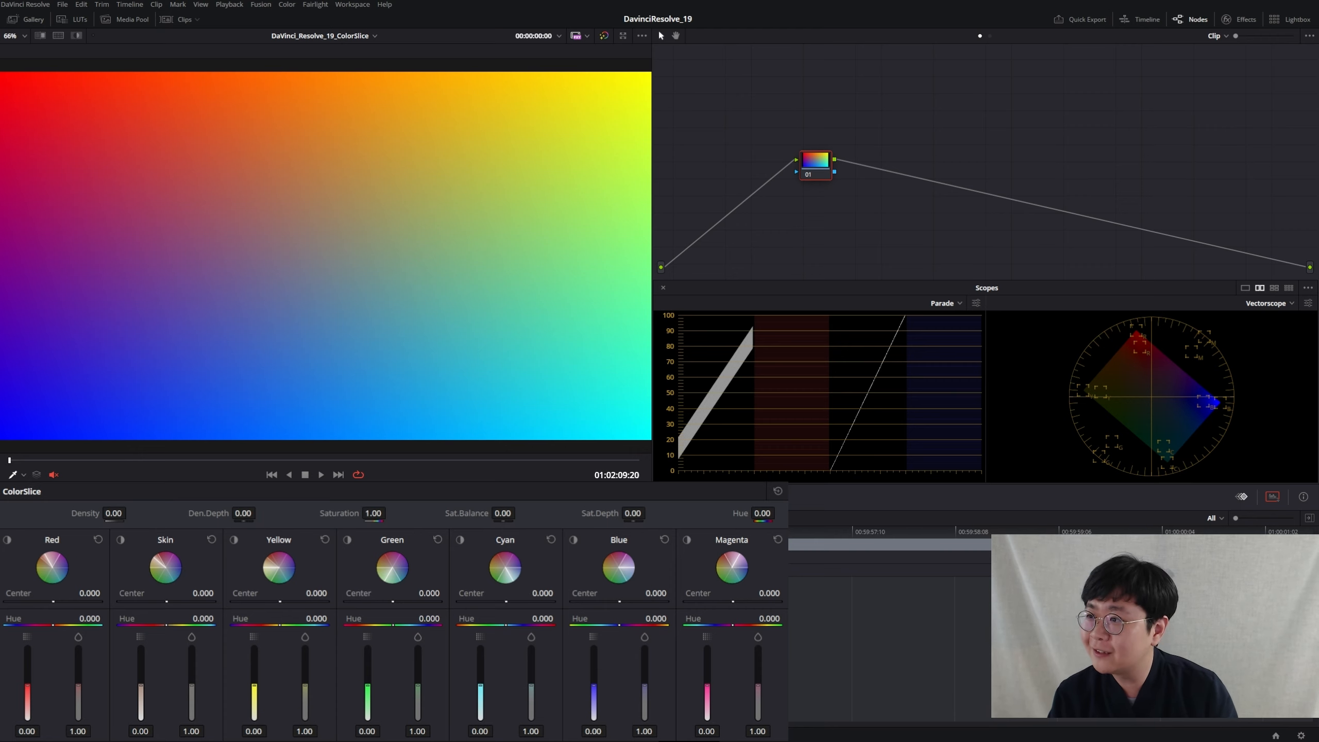
# Preview the color ranges of the Red, Skin, Yellow and Green slices on the fully saturated gradient clip, one at a time.
pyautogui.click(9, 540)
pyautogui.click(8, 540)
pyautogui.click(120, 540)
pyautogui.click(120, 540)
pyautogui.click(235, 541)
pyautogui.click(235, 541)
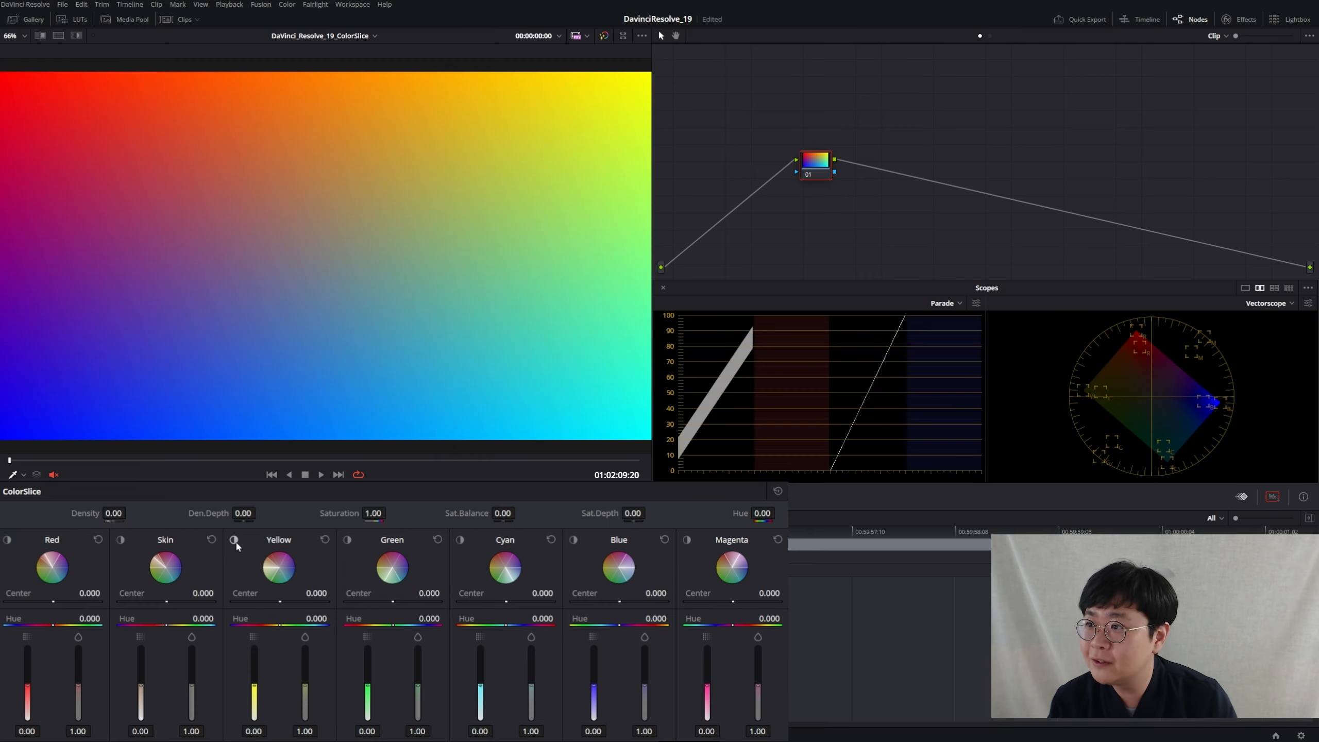
pyautogui.click(347, 541)
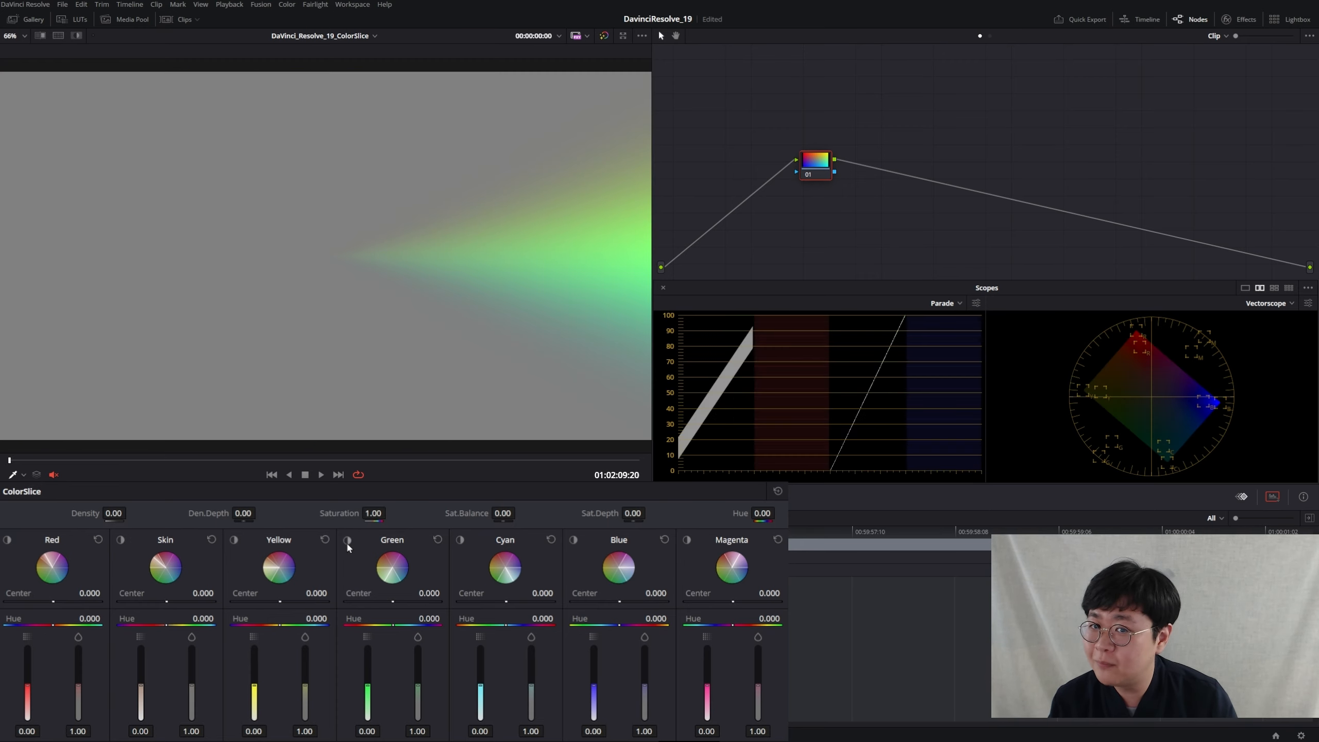
pyautogui.click(347, 540)
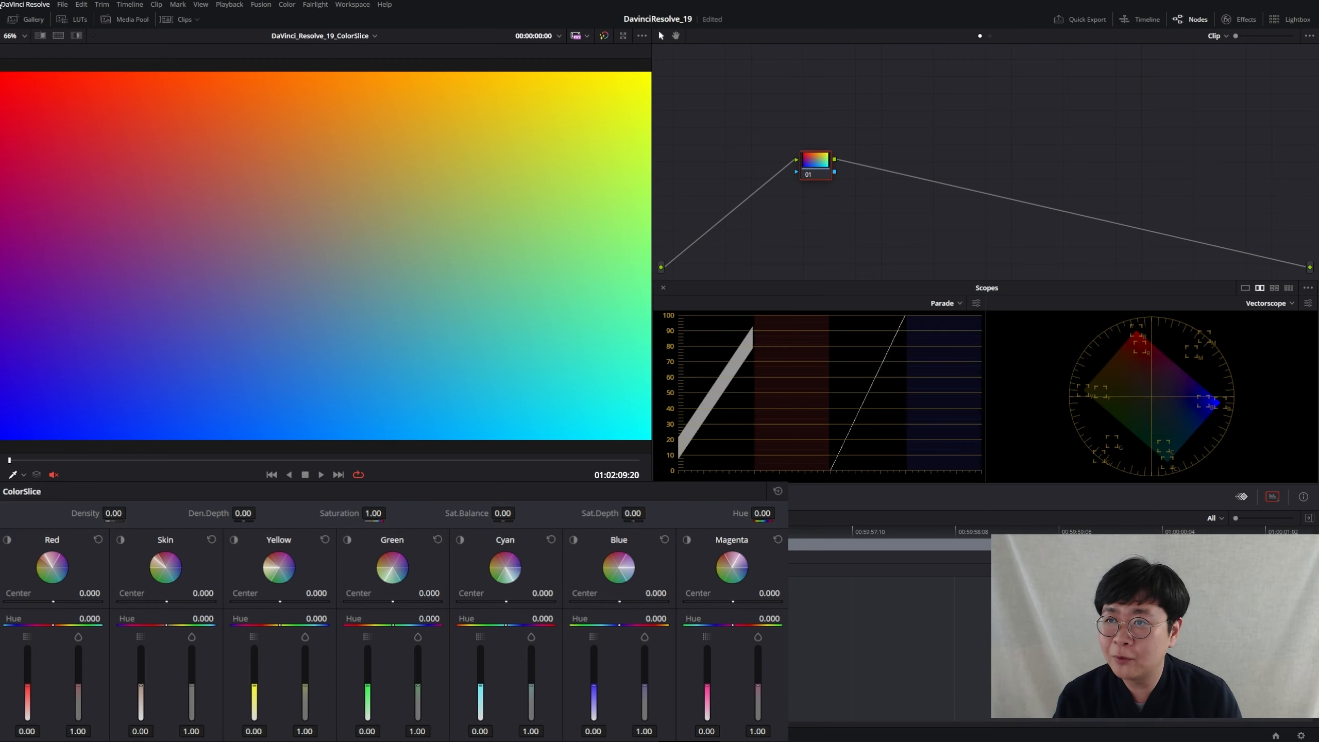
# Turn on the viewer's Highlight mode and try the Green slice's Center at -1.000, resetting it to 0.000.
pyautogui.click(76, 36)
pyautogui.click(76, 36)
pyautogui.click(76, 36)
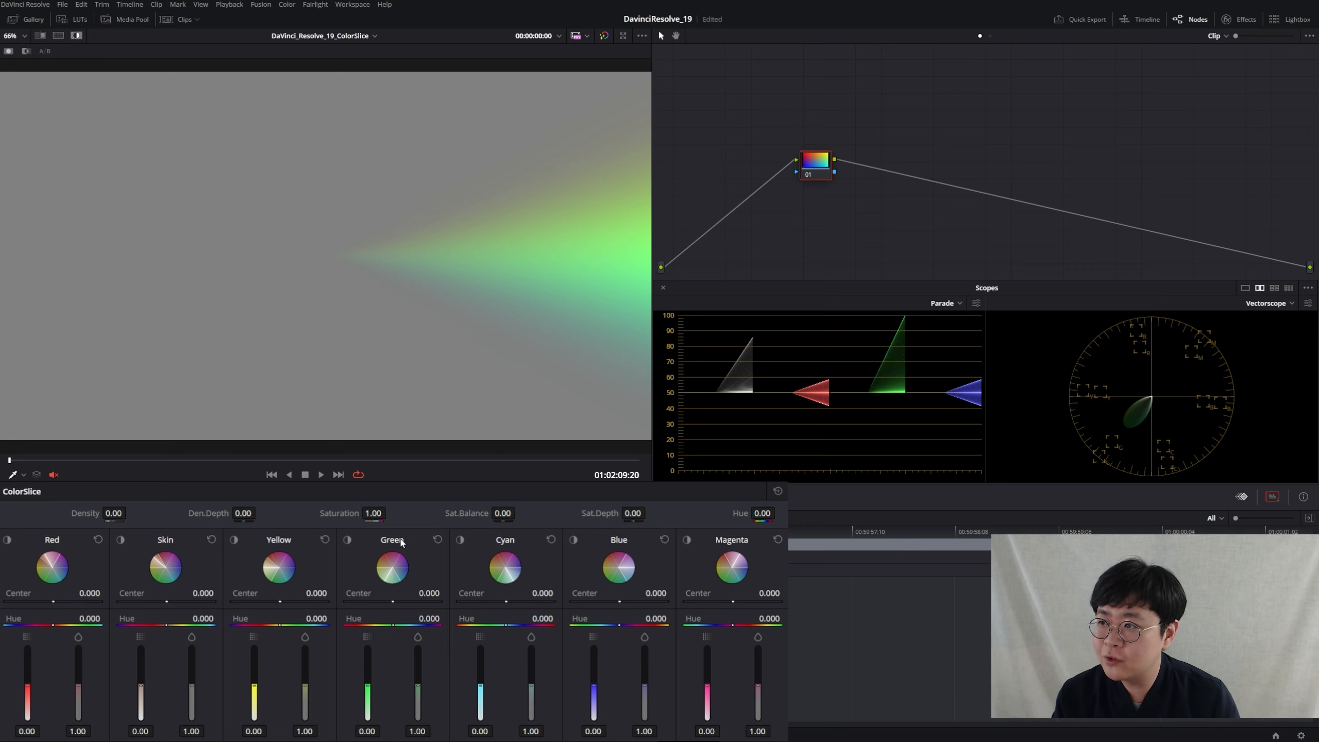
pyautogui.moveTo(393, 602); pyautogui.dragTo(345, 601)
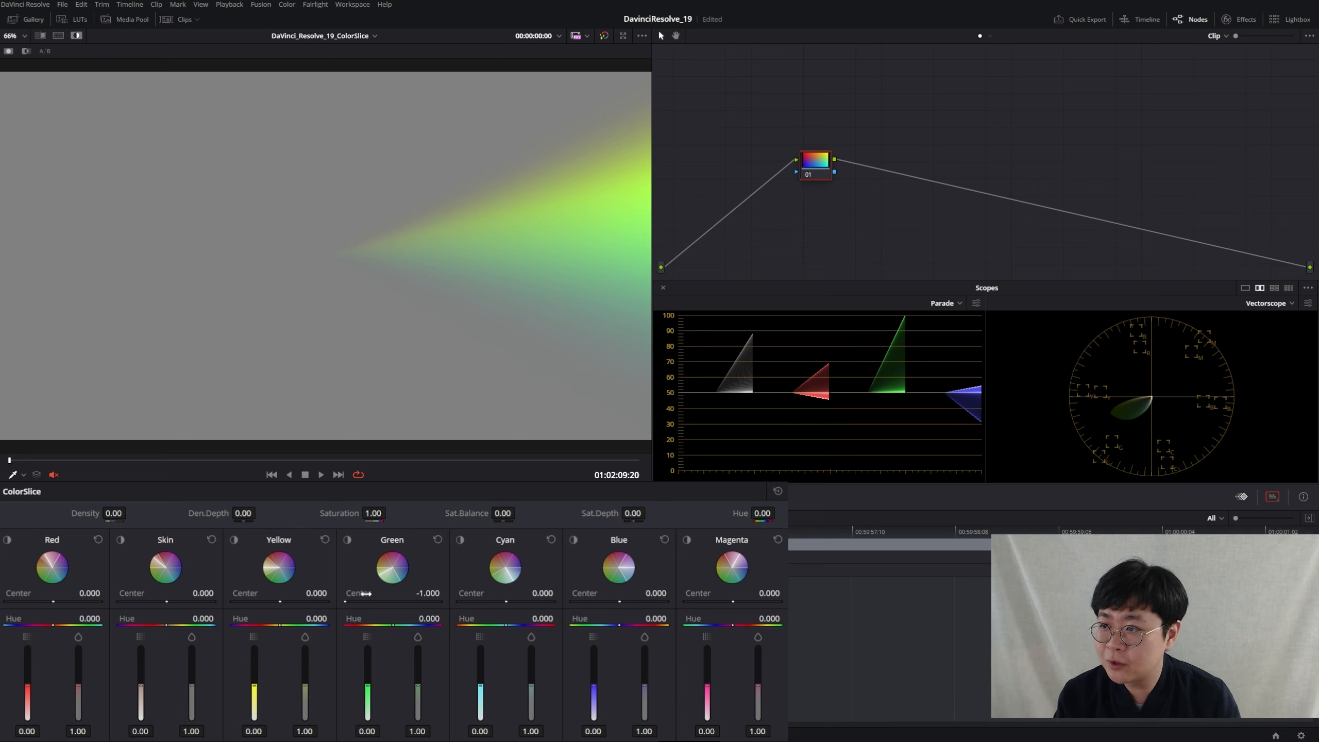
pyautogui.doubleClick(367, 594)
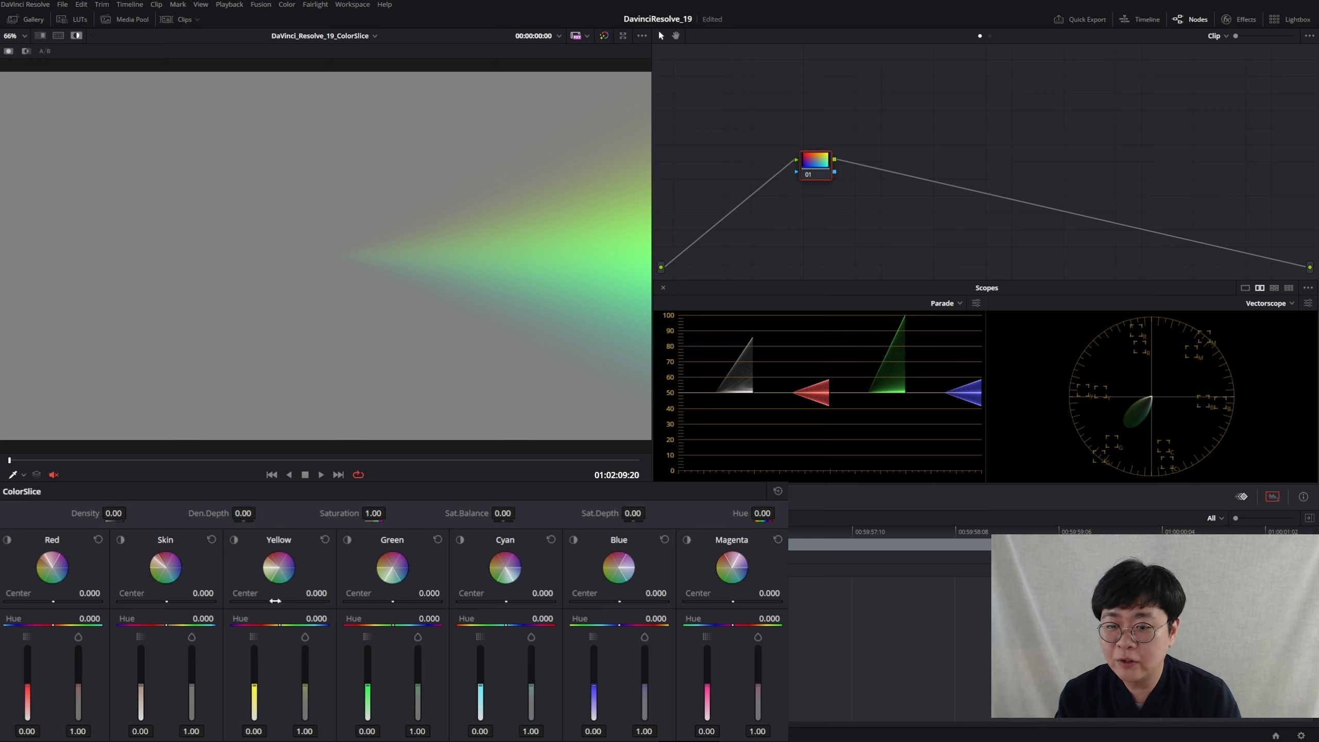
# Set the Yellow slice's Center to -1.000 and the Cyan slice's Center to 1.000, and highlight the Green slice's range.
pyautogui.moveTo(279, 601); pyautogui.dragTo(232, 602)
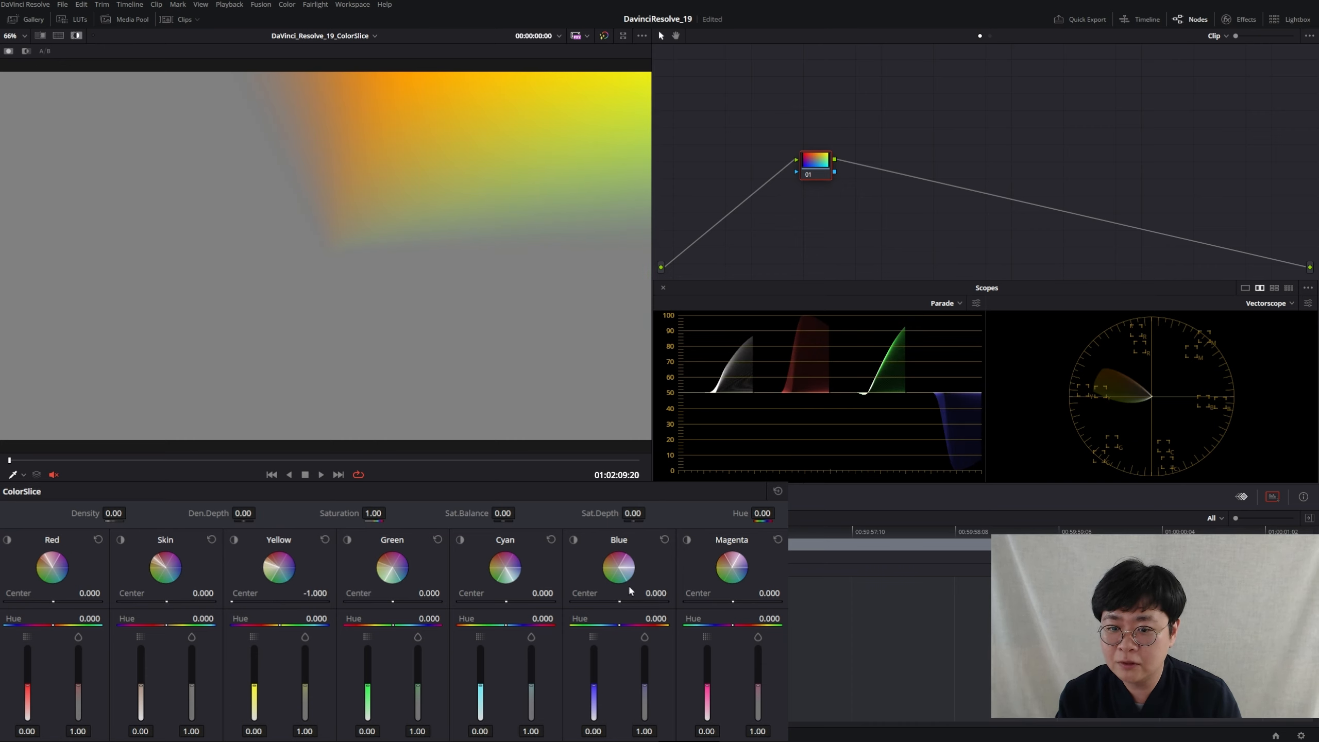
pyautogui.moveTo(507, 602); pyautogui.dragTo(554, 601)
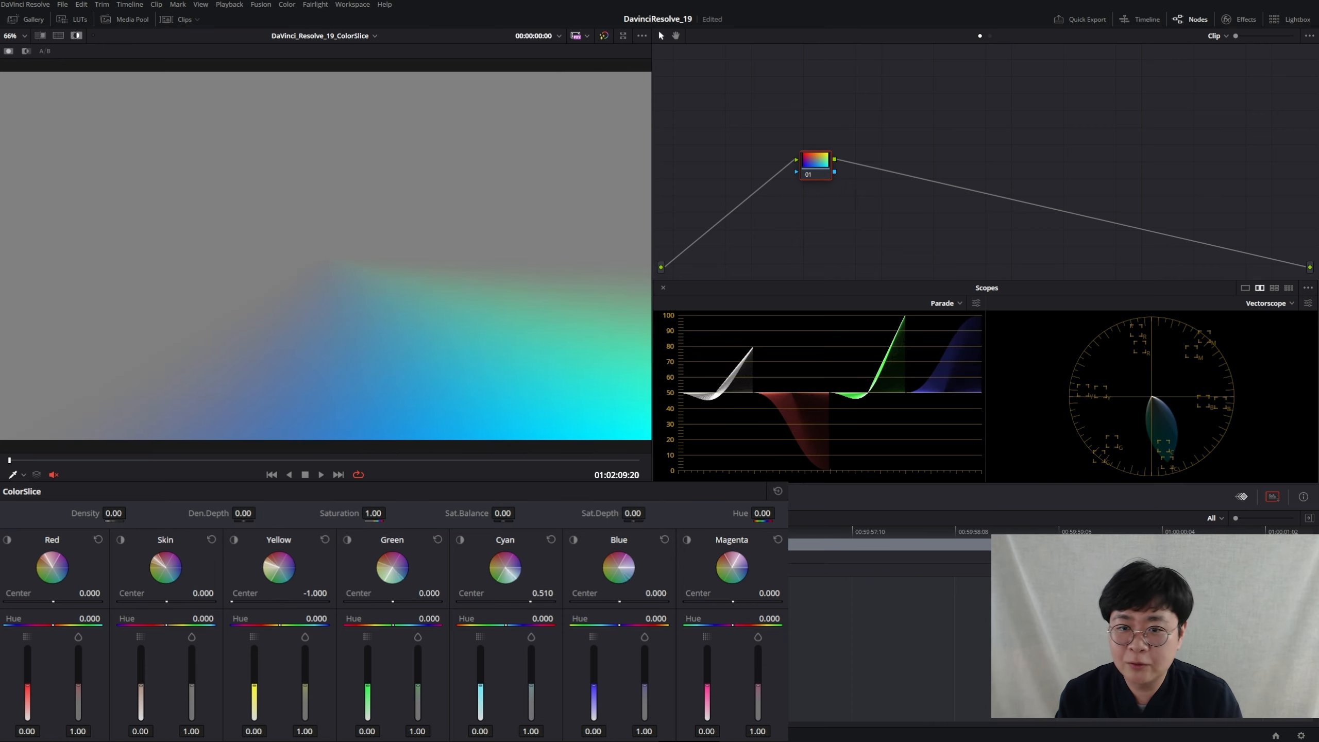
pyautogui.click(346, 540)
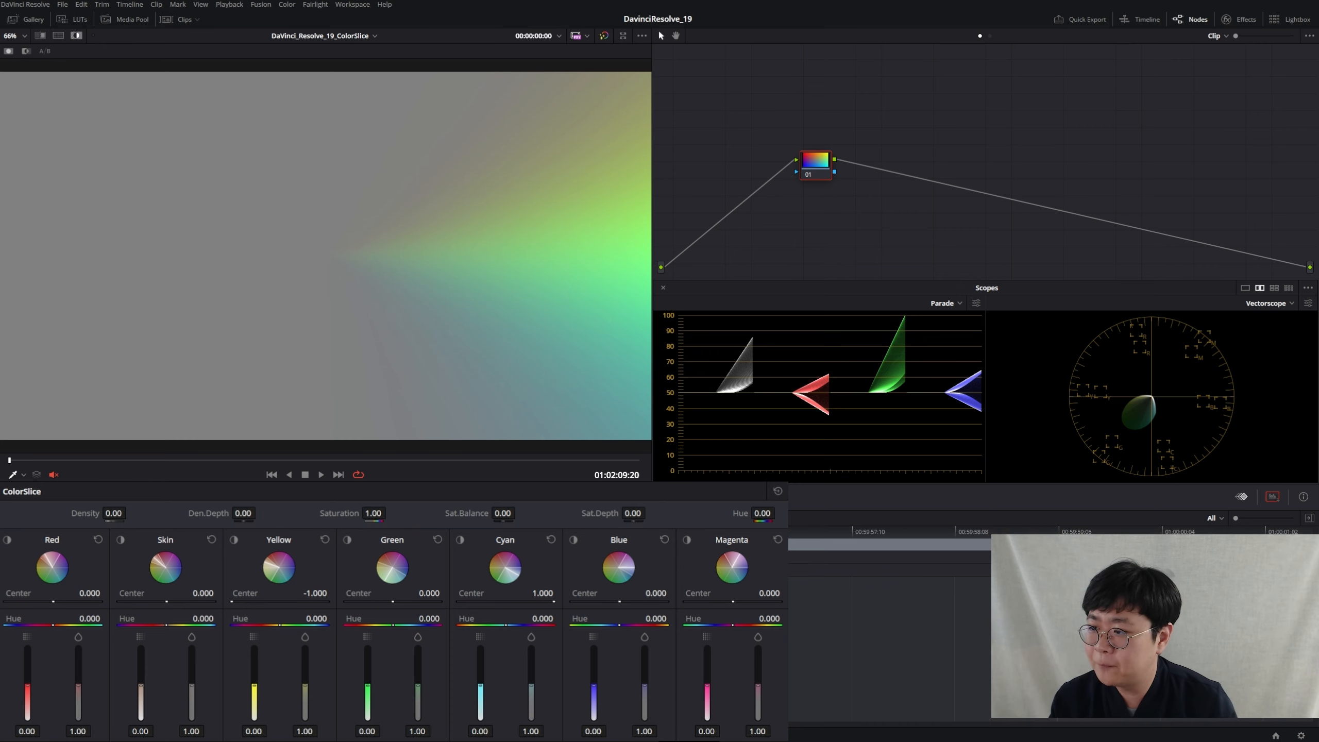
# Turn off Highlight mode and try the Green slice's density, saturation at 1.97 and Hue on the gradient clip, resetting the density and saturation.
pyautogui.hotkey('shift', 'h')
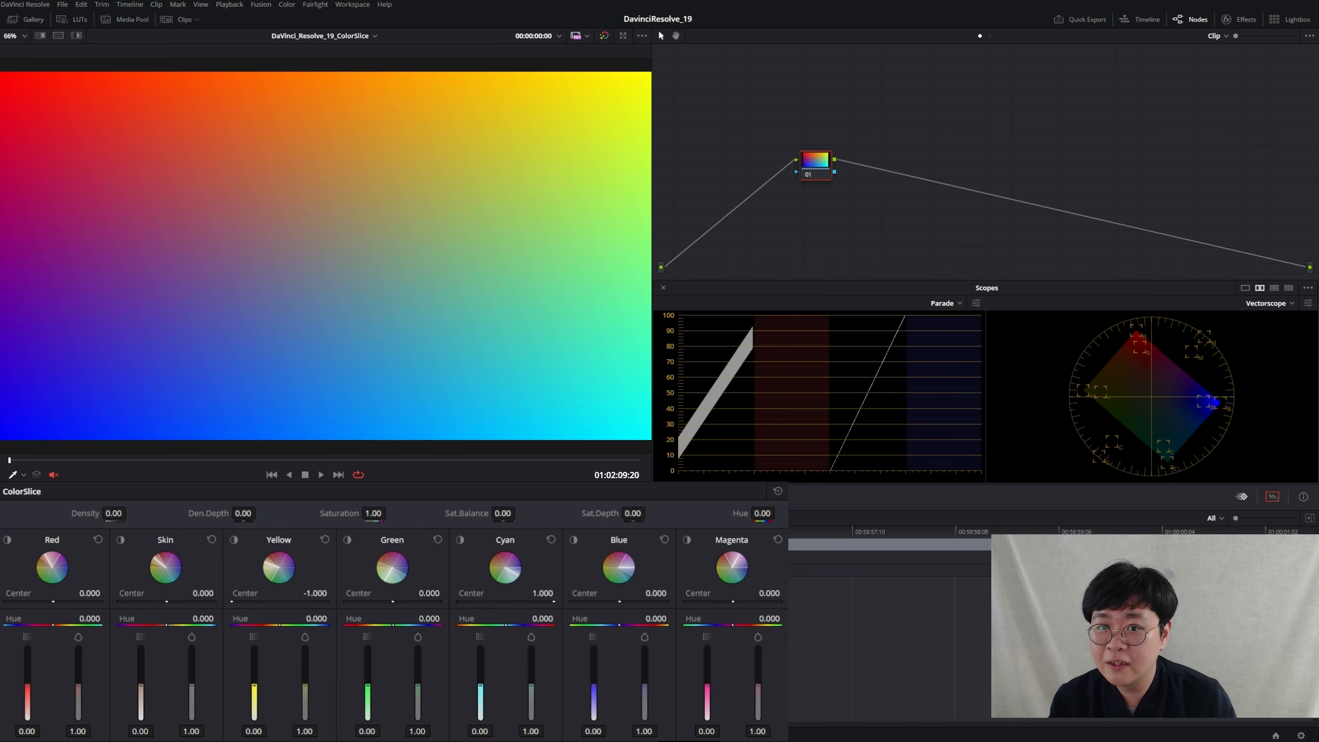
pyautogui.moveTo(368, 691)
pyautogui.mouseDown()
pyautogui.moveTo(367, 658)
pyautogui.moveTo(417, 676)
pyautogui.moveTo(416, 633)
pyautogui.mouseUp()
pyautogui.doubleClick(366, 652)
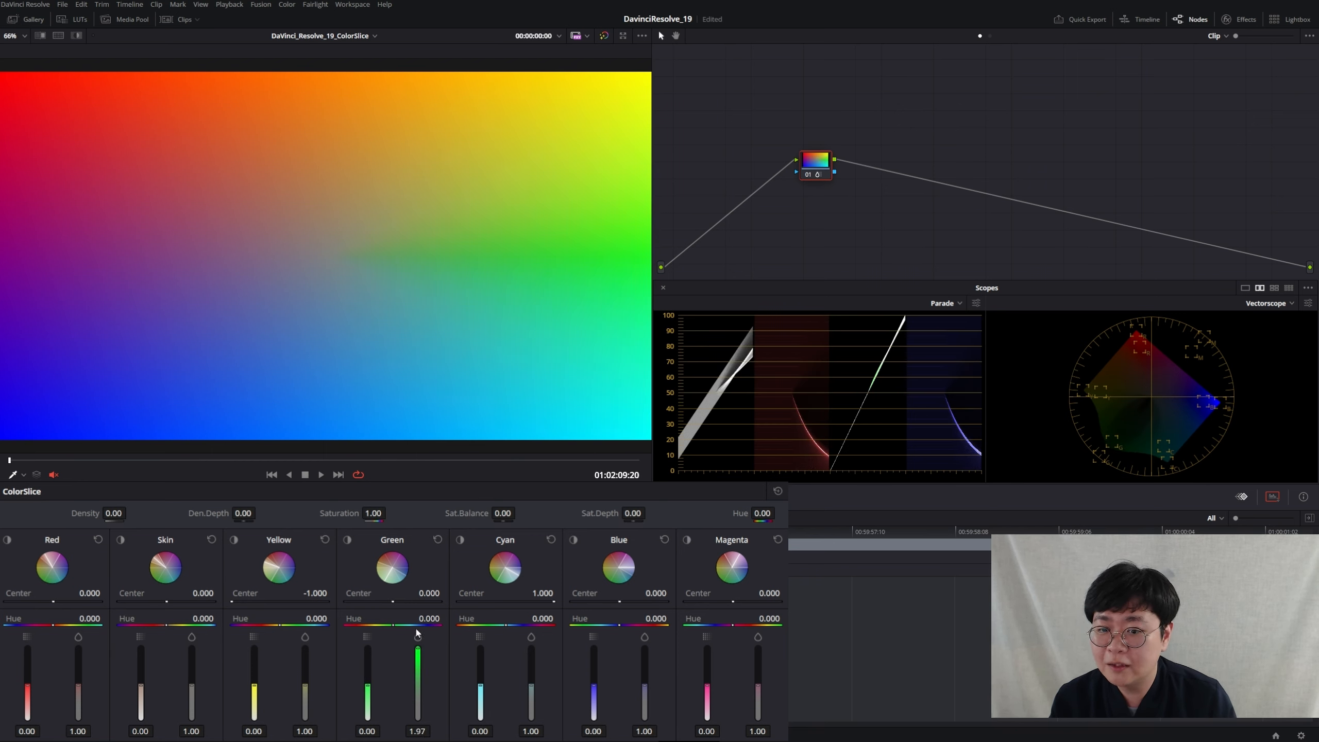
pyautogui.doubleClick(414, 639)
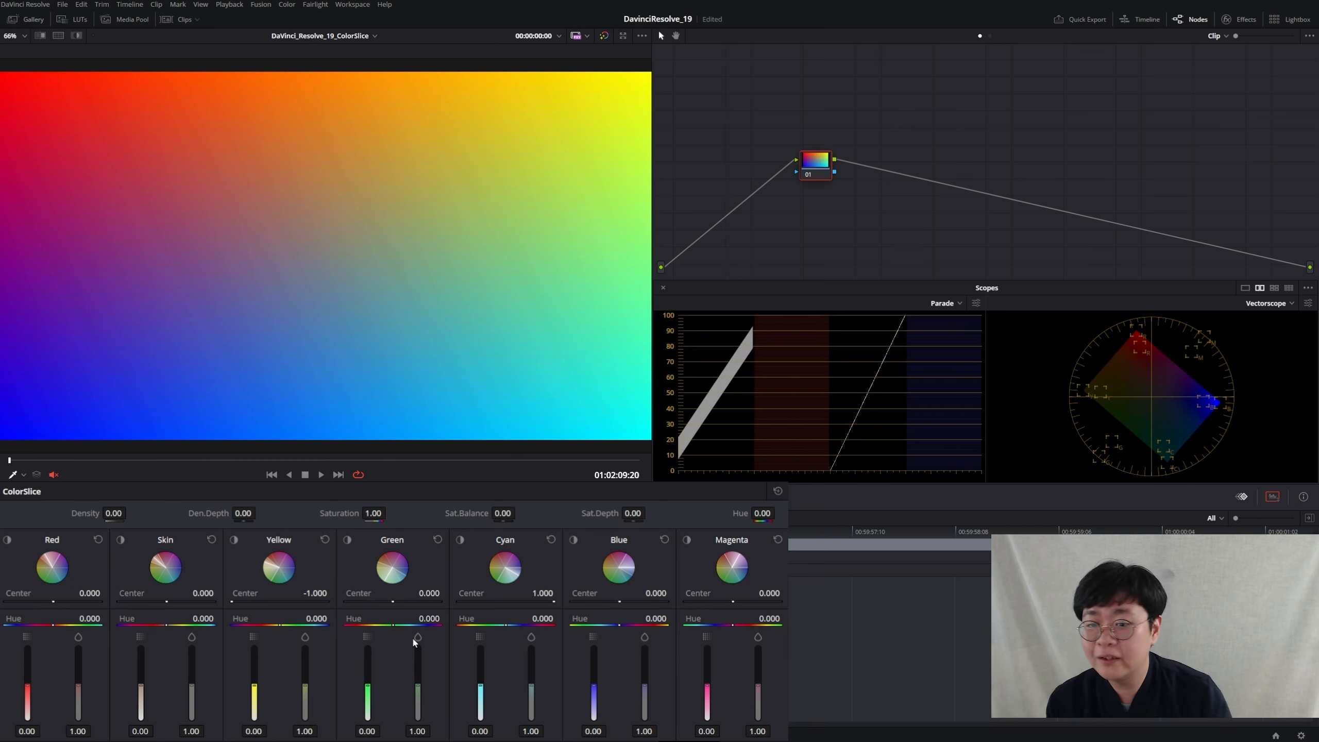
pyautogui.moveTo(393, 620)
pyautogui.mouseDown()
pyautogui.moveTo(434, 620)
pyautogui.moveTo(379, 620)
pyautogui.mouseUp()
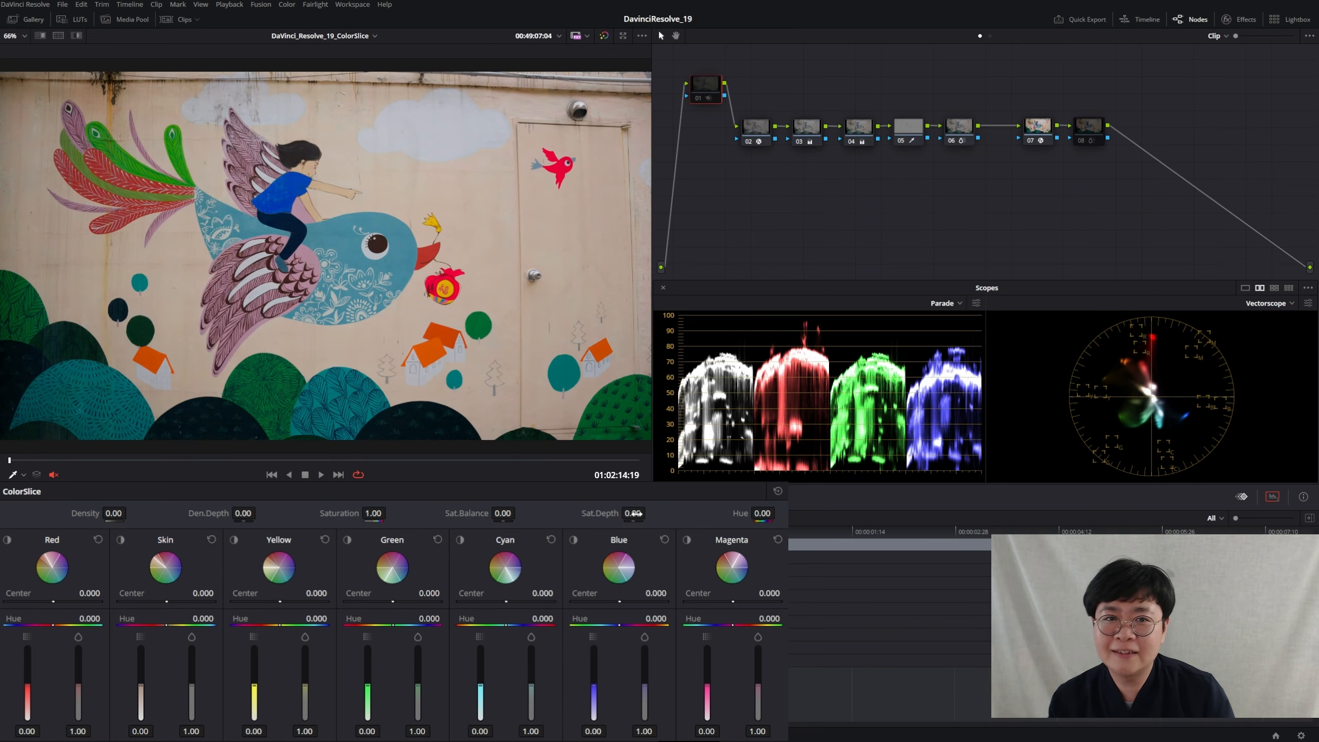
# On node 06 of the mural clip, undo the Cyan density change and examine the Cyan slice's range in Highlight mode up close.
pyautogui.click(960, 130)
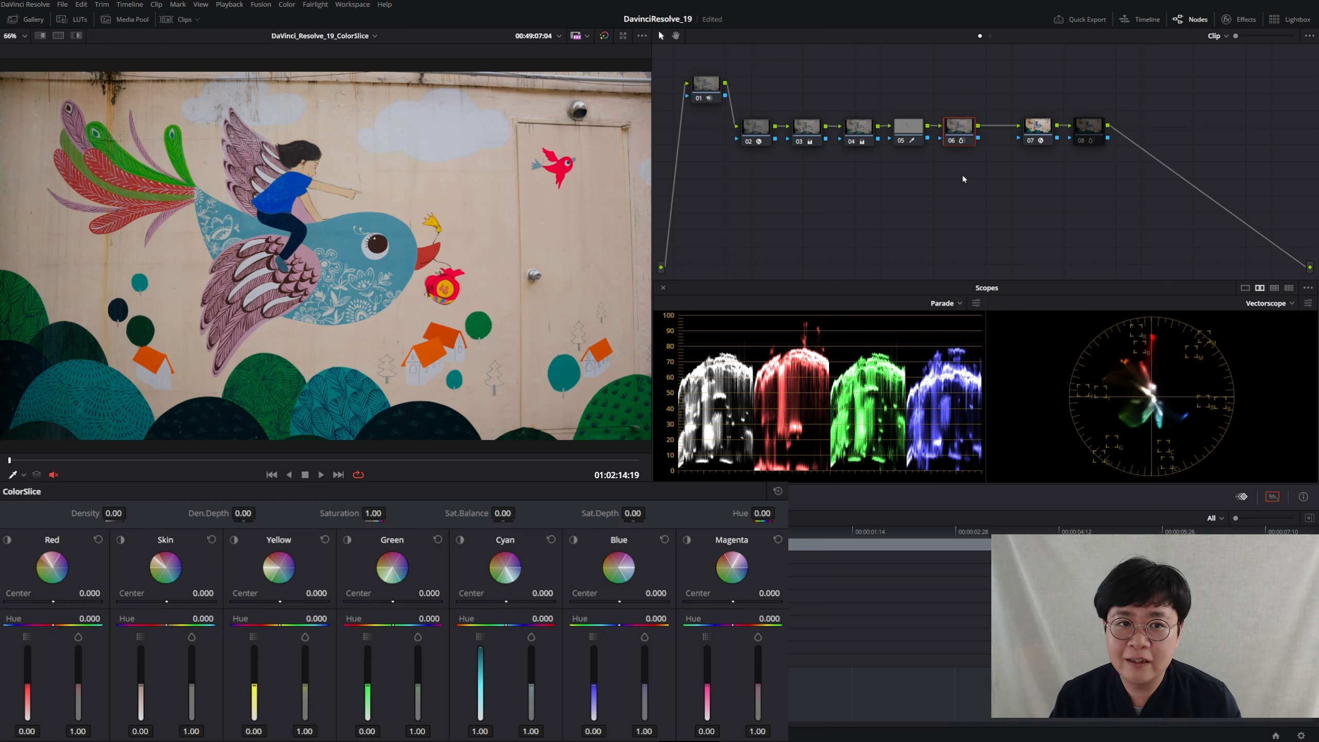
pyautogui.hotkey('ctrl', 'z')
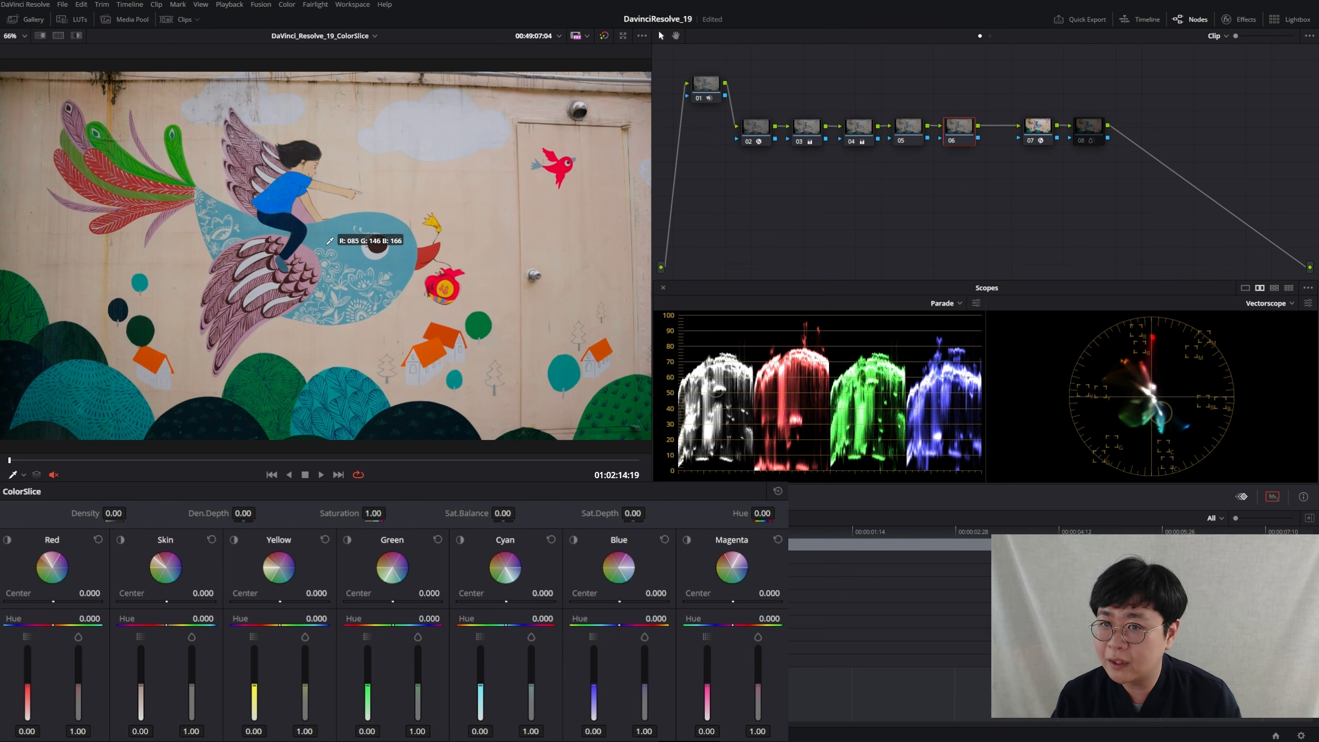
pyautogui.hotkey('shift', 'h')
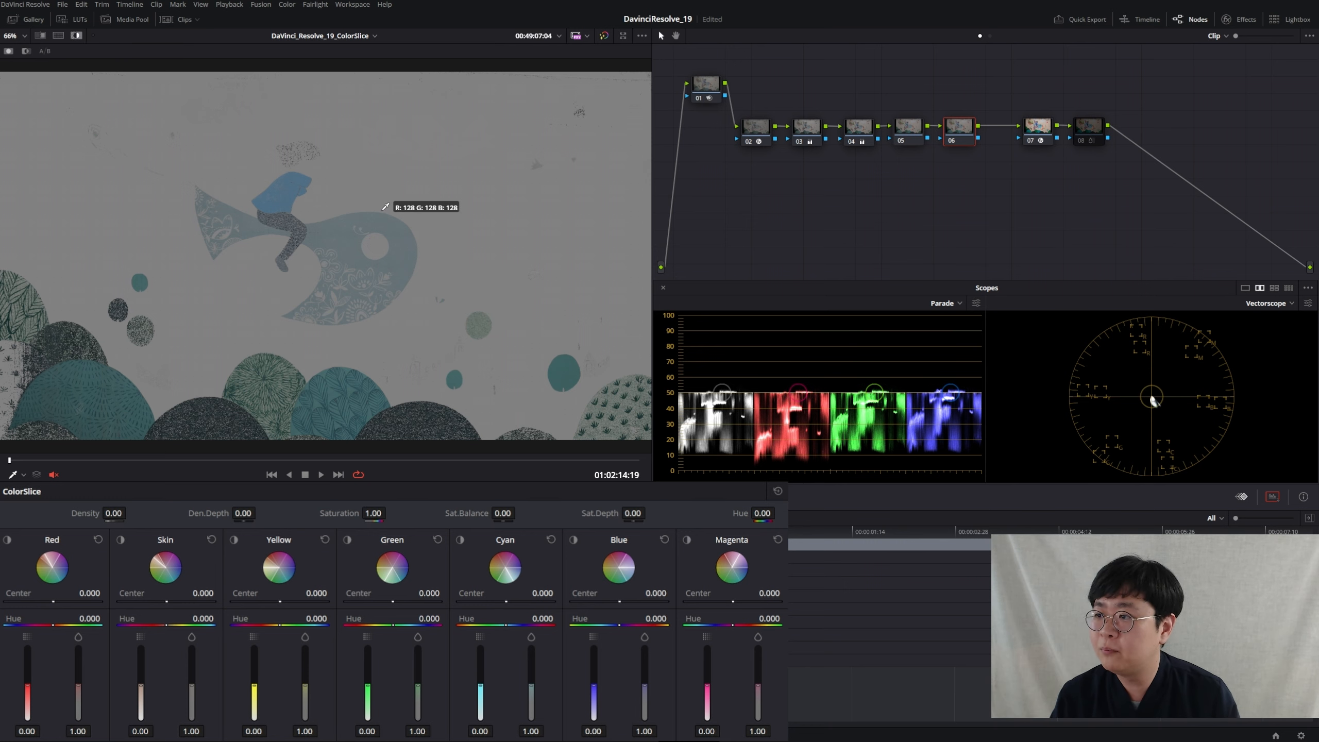
pyautogui.scroll(5, 399, 246)
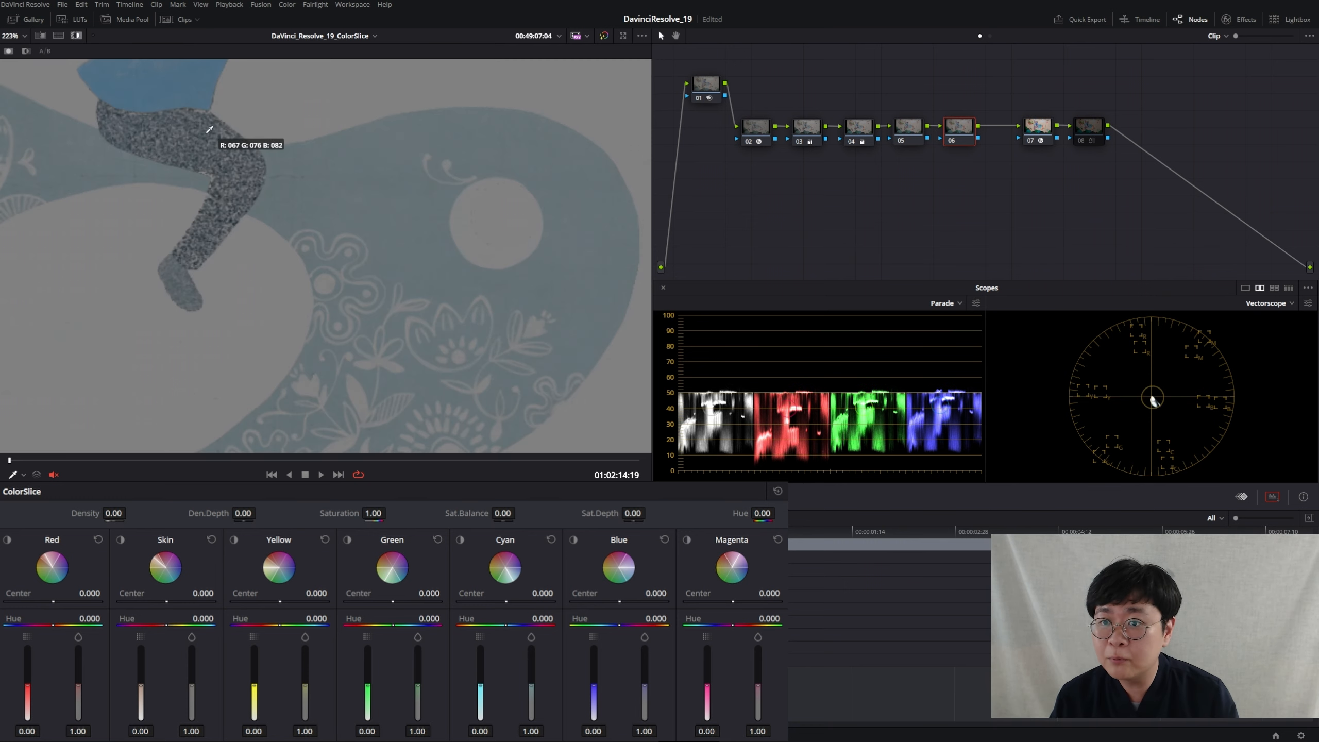
pyautogui.moveTo(343, 225); pyautogui.dragTo(332, 225)
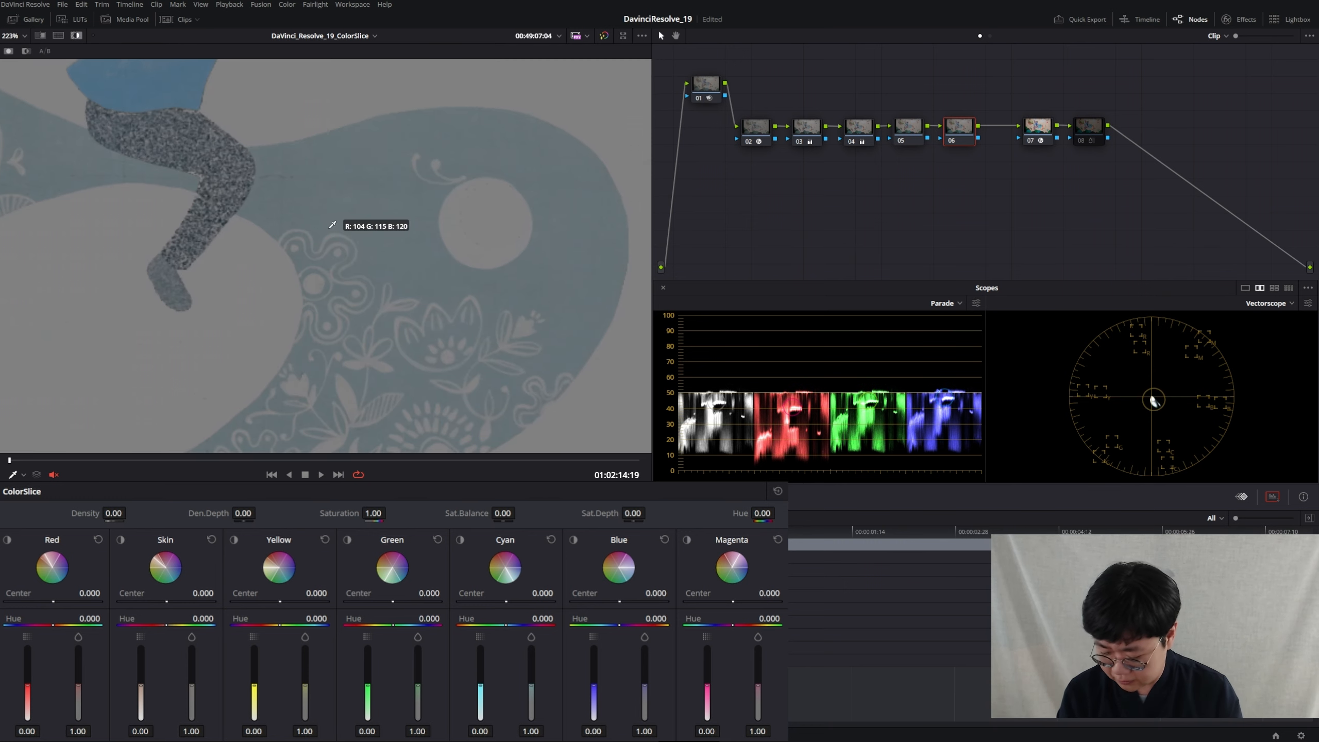
pyautogui.hotkey('shift', 'h')
pyautogui.scroll(-5, 333, 225)
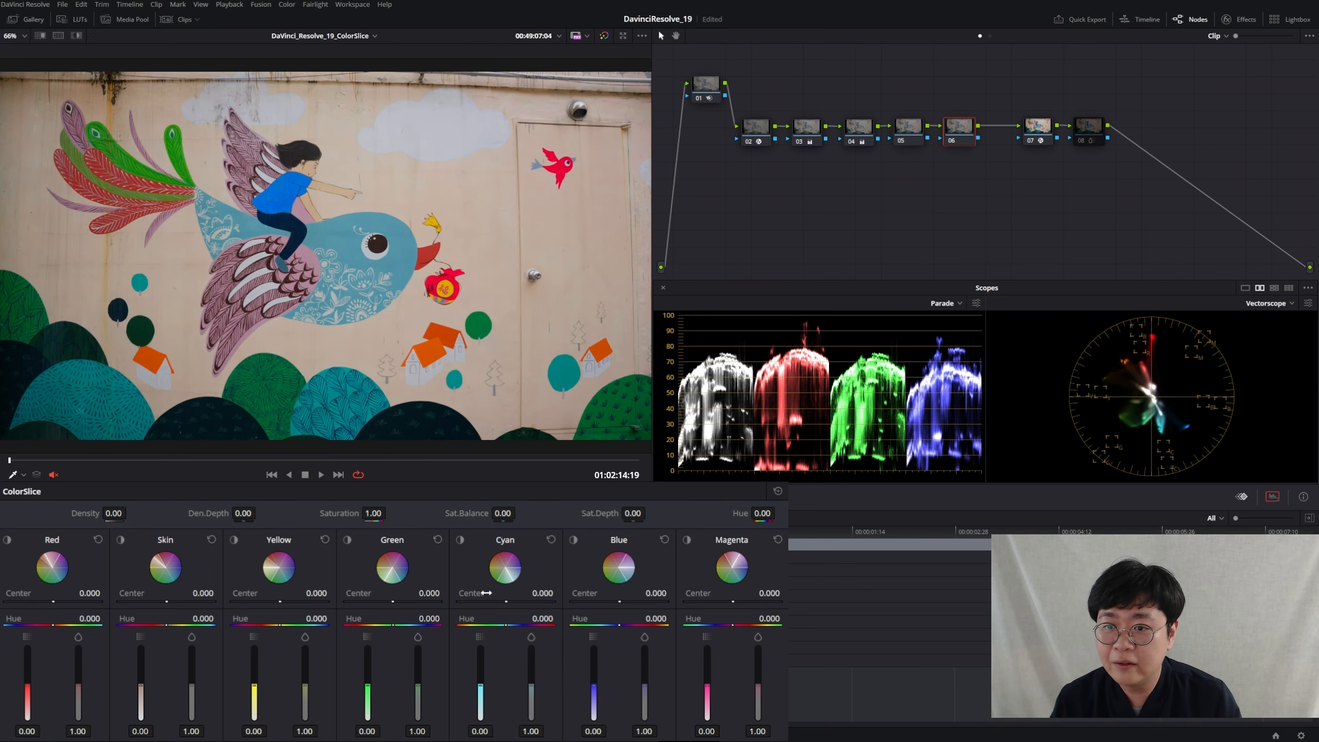
# Set the Cyan slice's density to 0.37 and check the bird close up in playback.
pyautogui.moveTo(481, 686); pyautogui.dragTo(480, 672)
pyautogui.scroll(5, 413, 280)
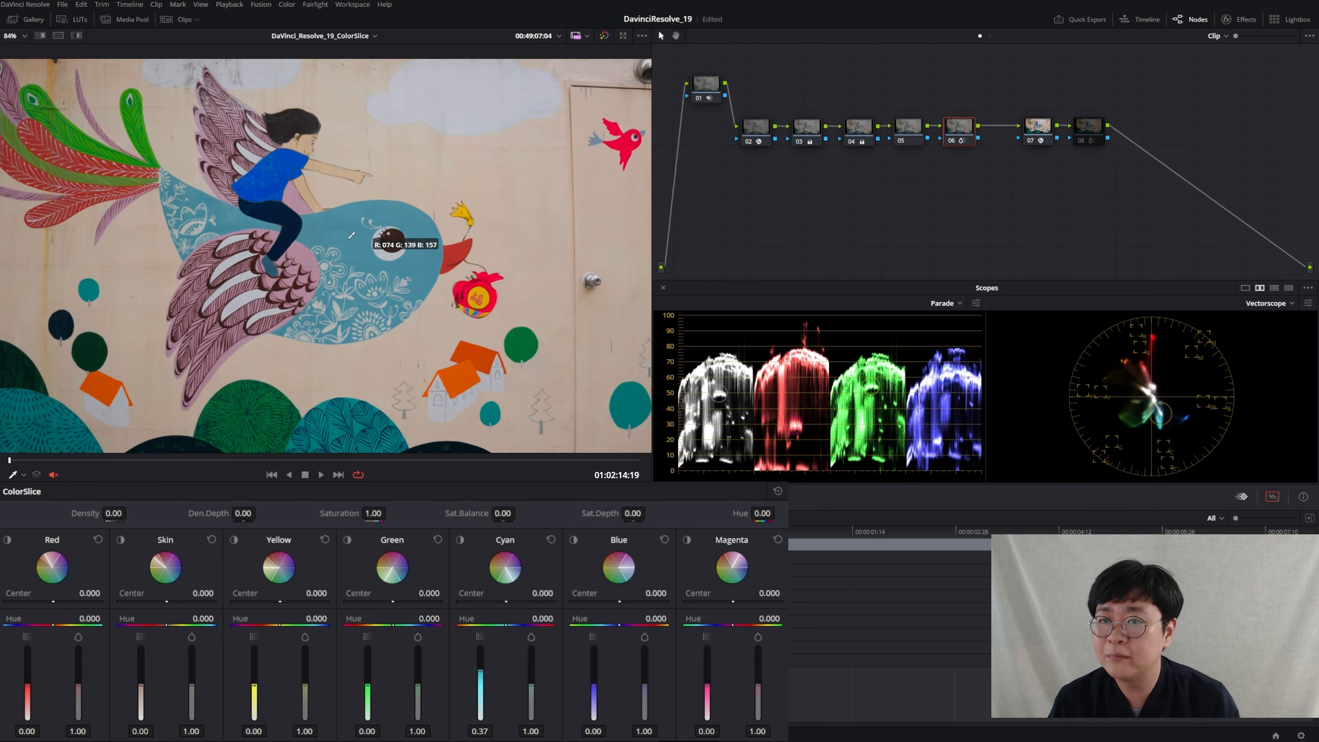
pyautogui.press('space')
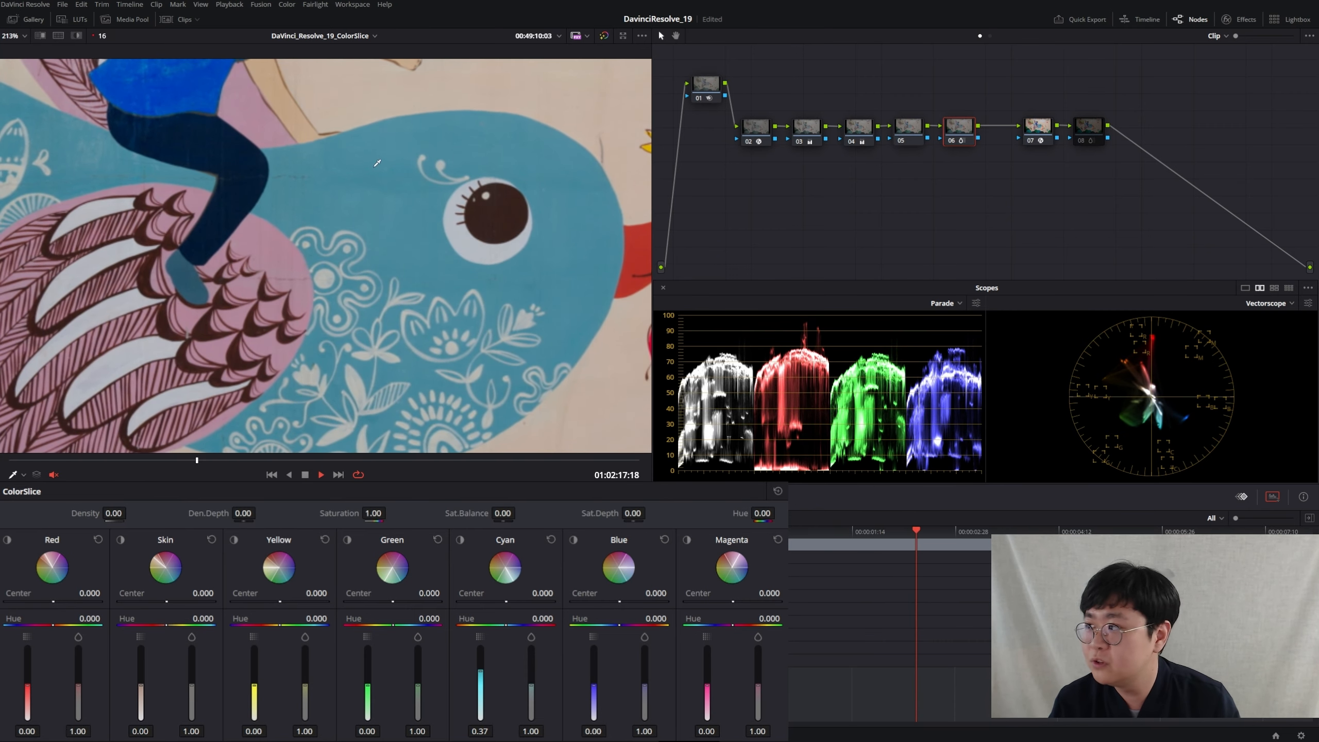
pyautogui.press('space')
# Compare the mural bird with node 06 switched off and on several times, ending with the node enabled.
pyautogui.hotkey('ctrl', 'd')
pyautogui.hotkey('ctrl', 'd')
pyautogui.hotkey('ctrl', 'd')
pyautogui.hotkey('ctrl', 'd')
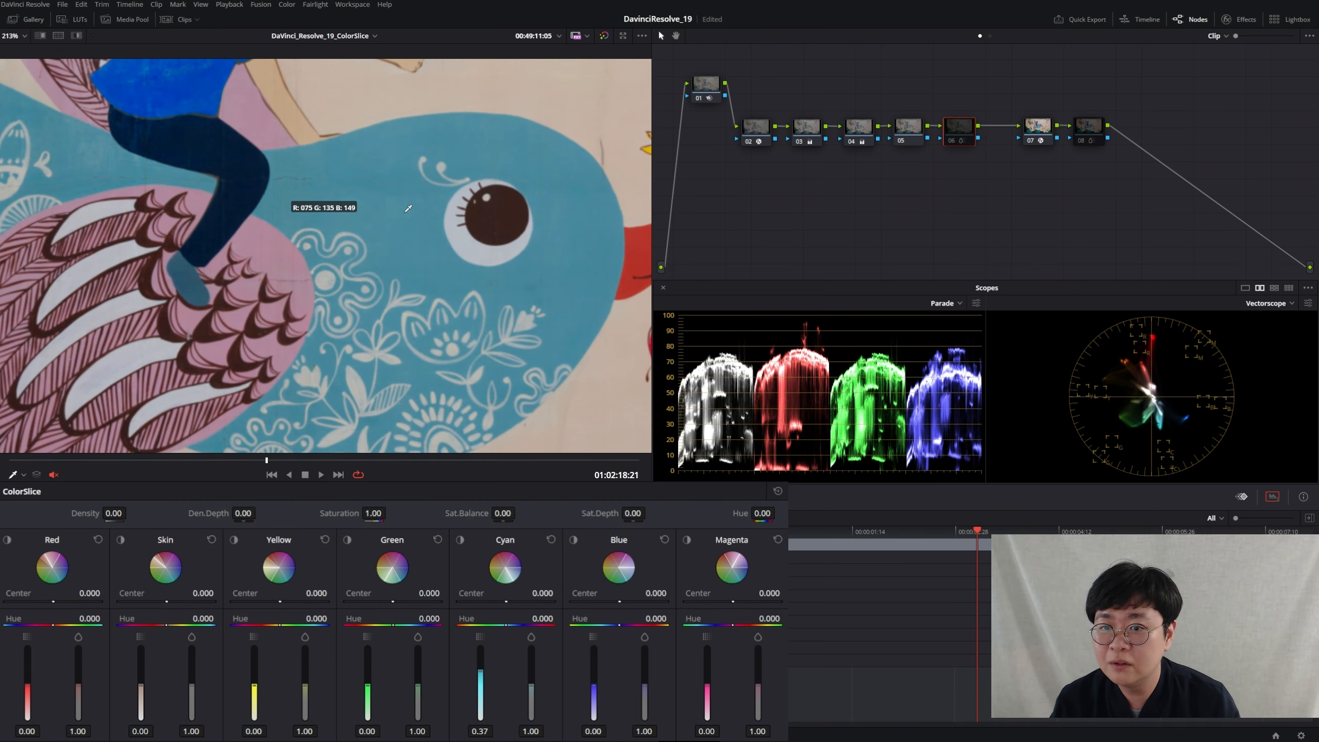
pyautogui.hotkey('shift', 'z')
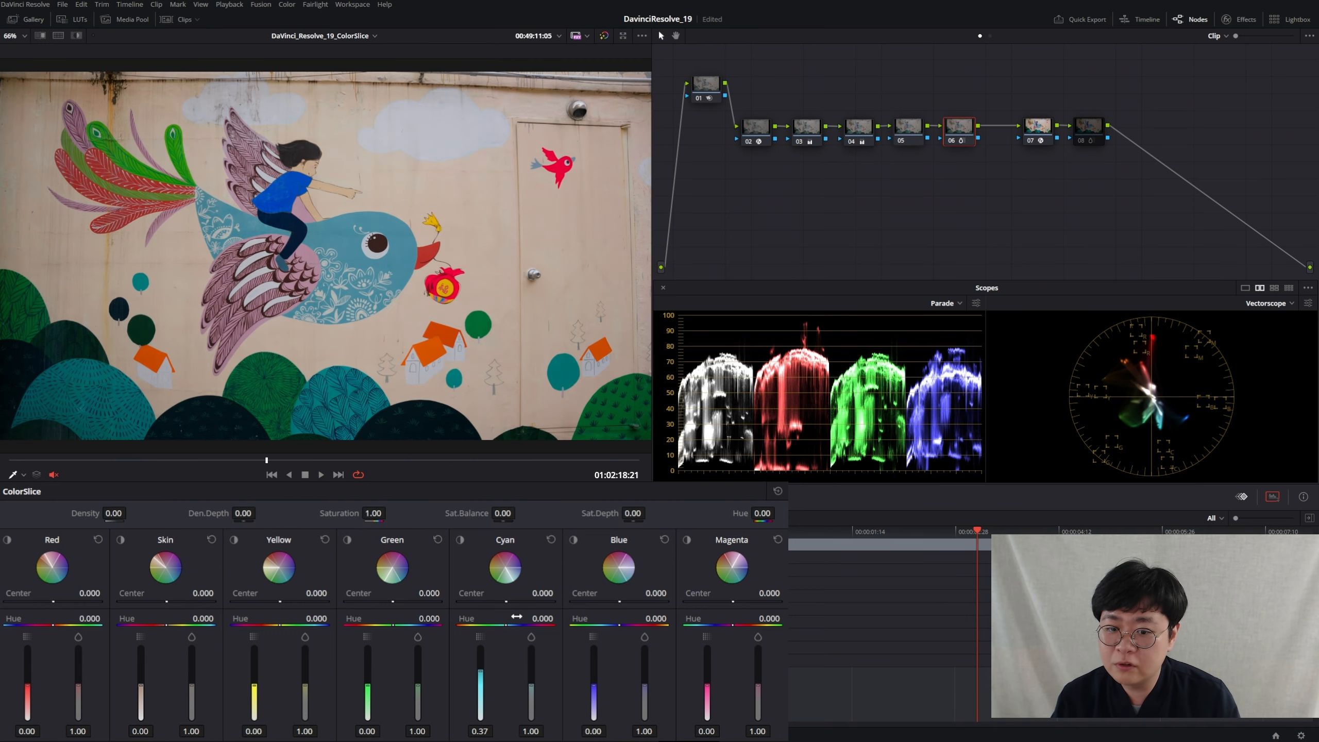
# Try the Cyan slice's Hue at 0.974 on the mural clip and reset it to 0.000.
pyautogui.moveTo(516, 618); pyautogui.dragTo(565, 619)
pyautogui.scroll(8, 330, 192)
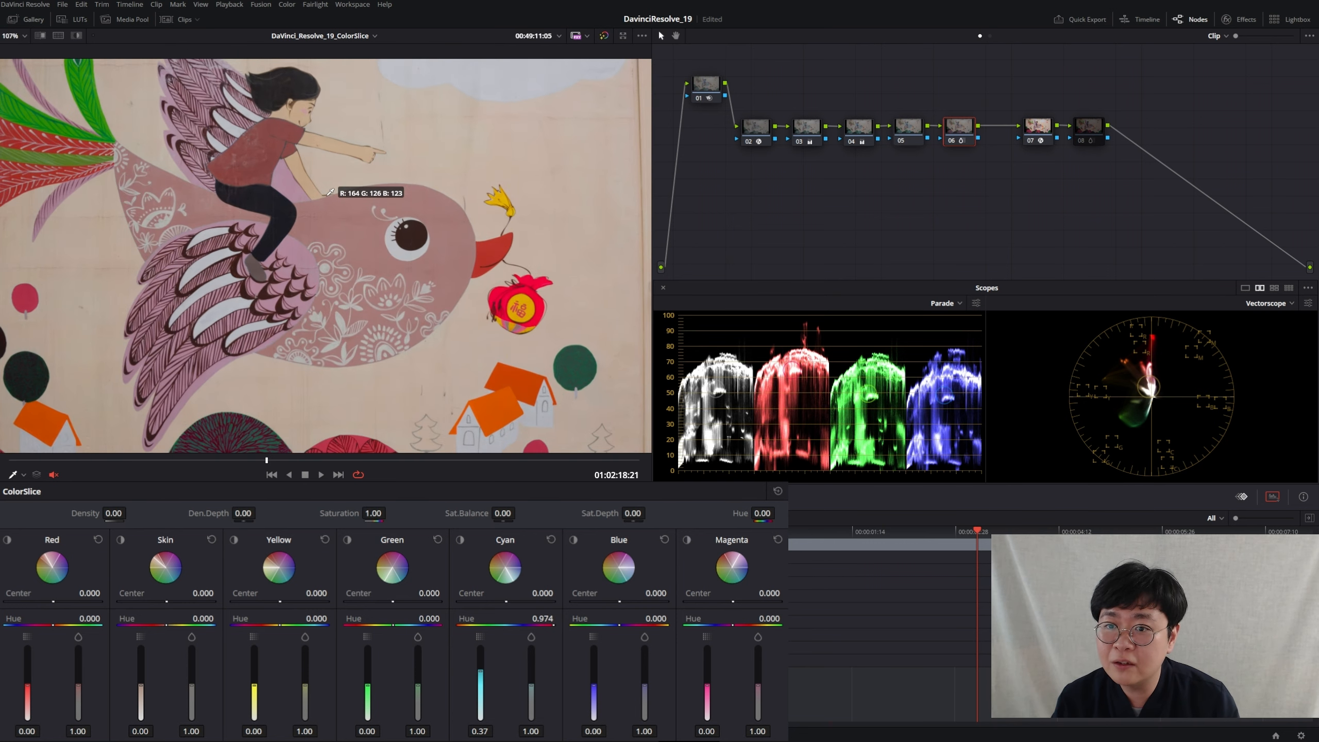
pyautogui.hotkey('shift', 'z')
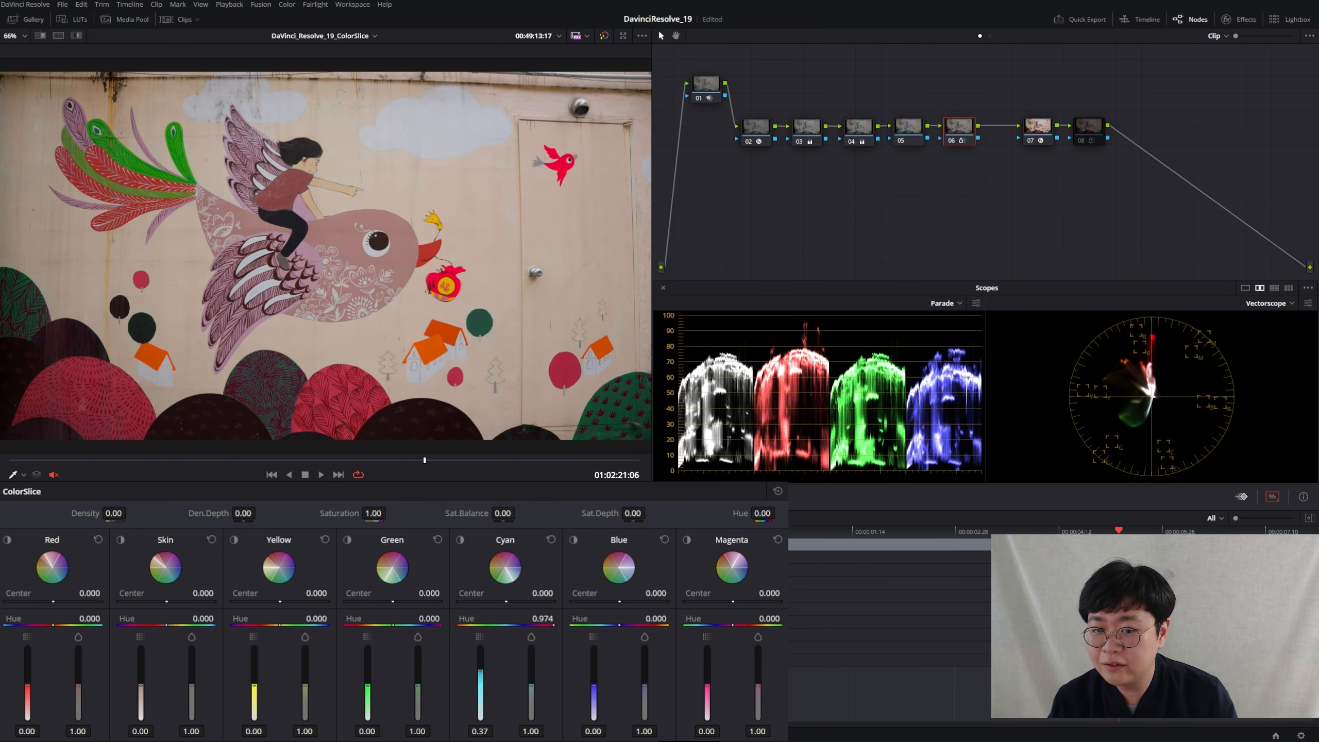
pyautogui.doubleClick(466, 617)
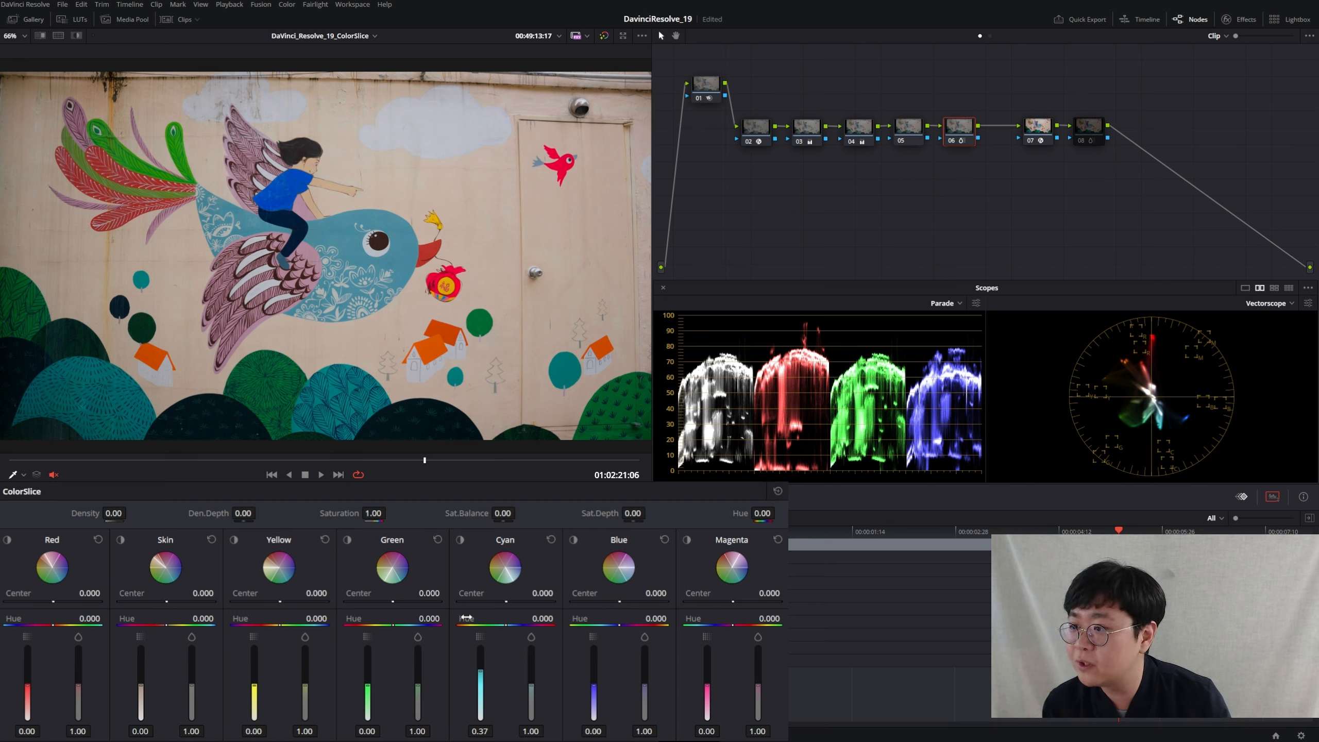
# Set the Cyan slice's saturation to 1.52, check the bird in playback and save the project.
pyautogui.moveTo(531, 684); pyautogui.dragTo(530, 665)
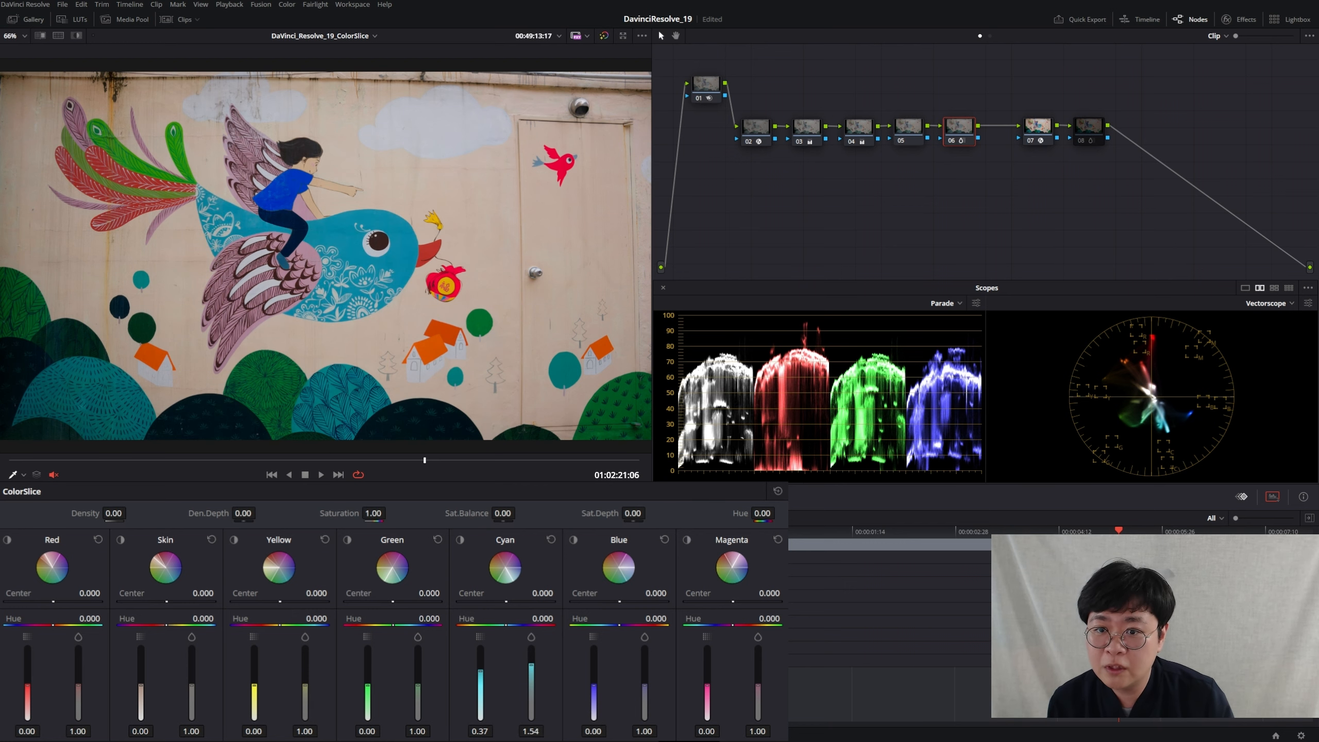
pyautogui.scroll(10, 393, 295)
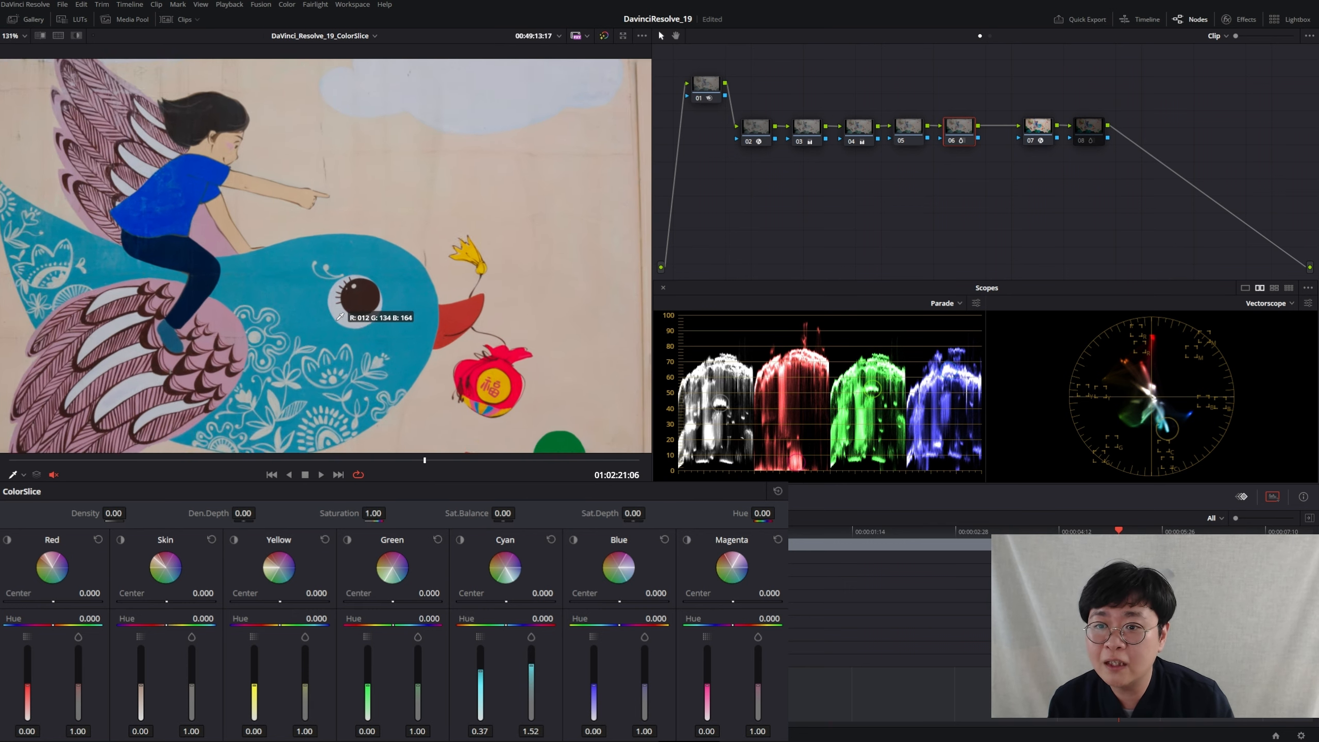
pyautogui.scroll(2, 332, 322)
pyautogui.press('space')
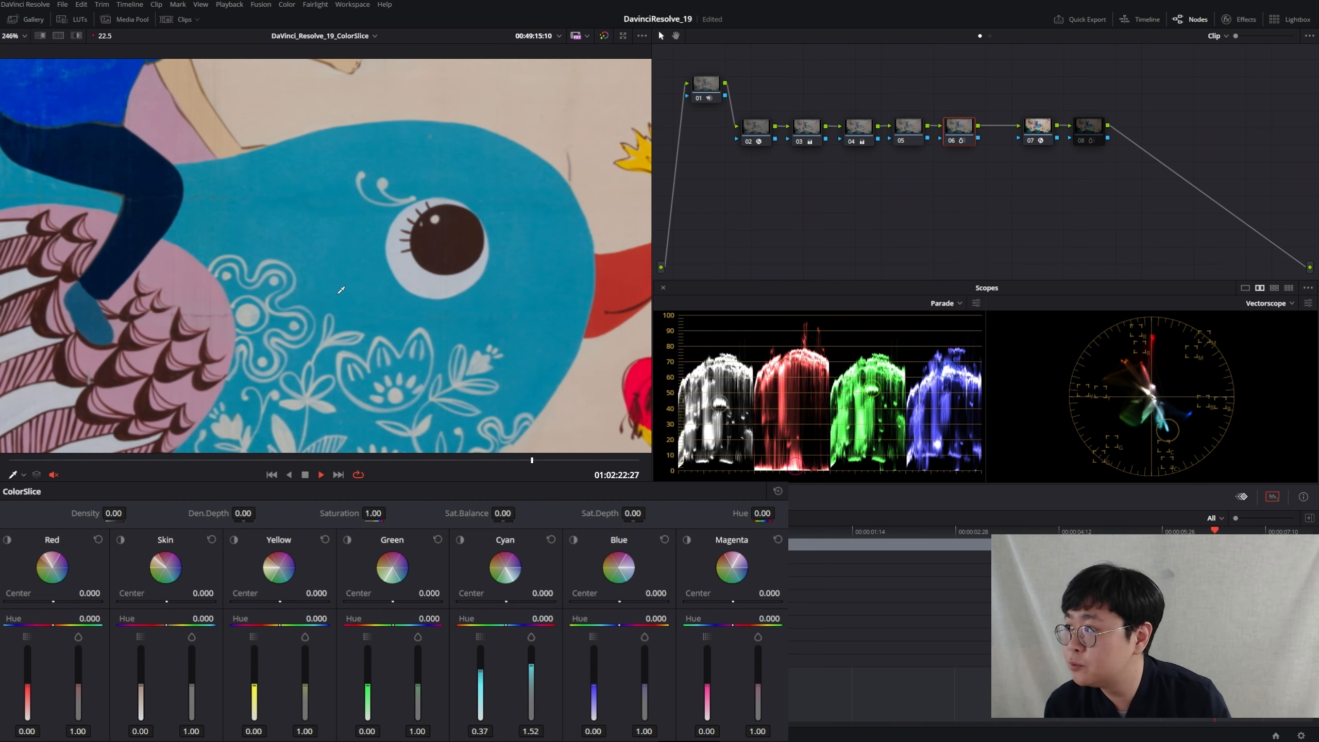
pyautogui.press('space')
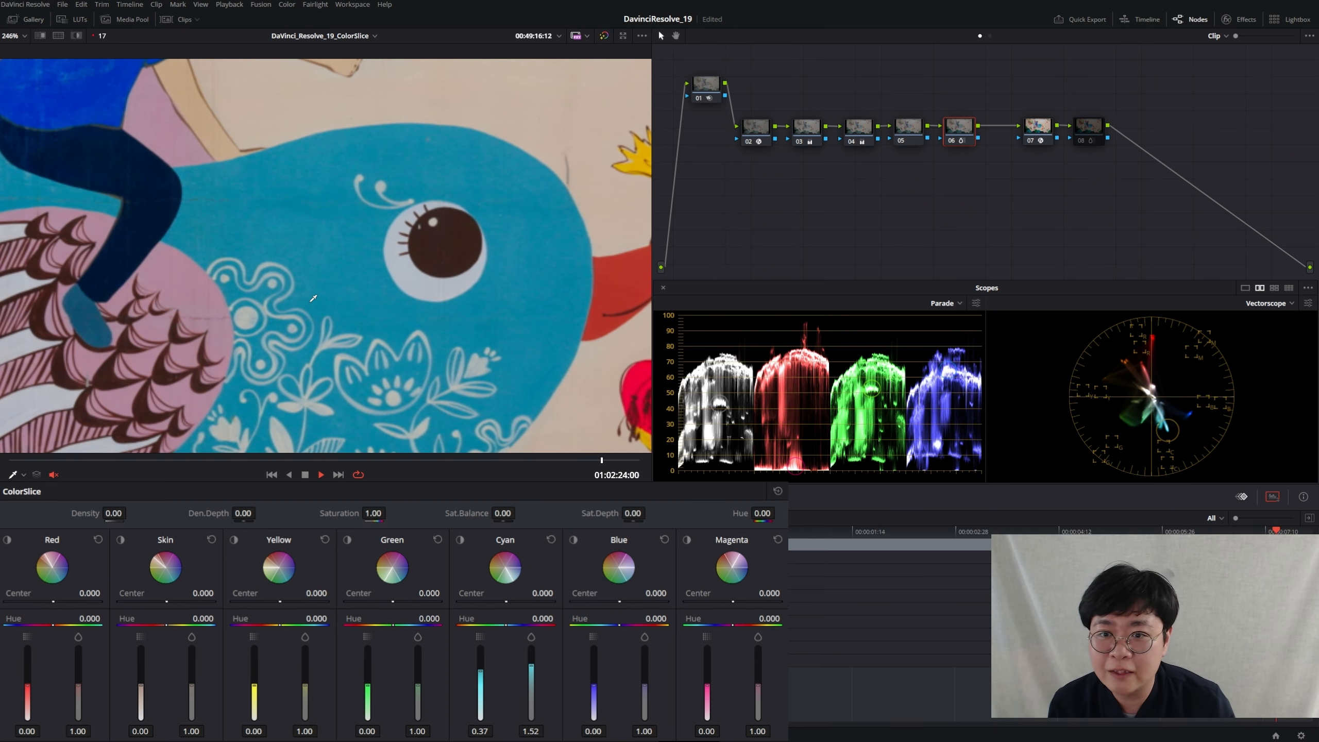
pyautogui.hotkey('shift', 'z')
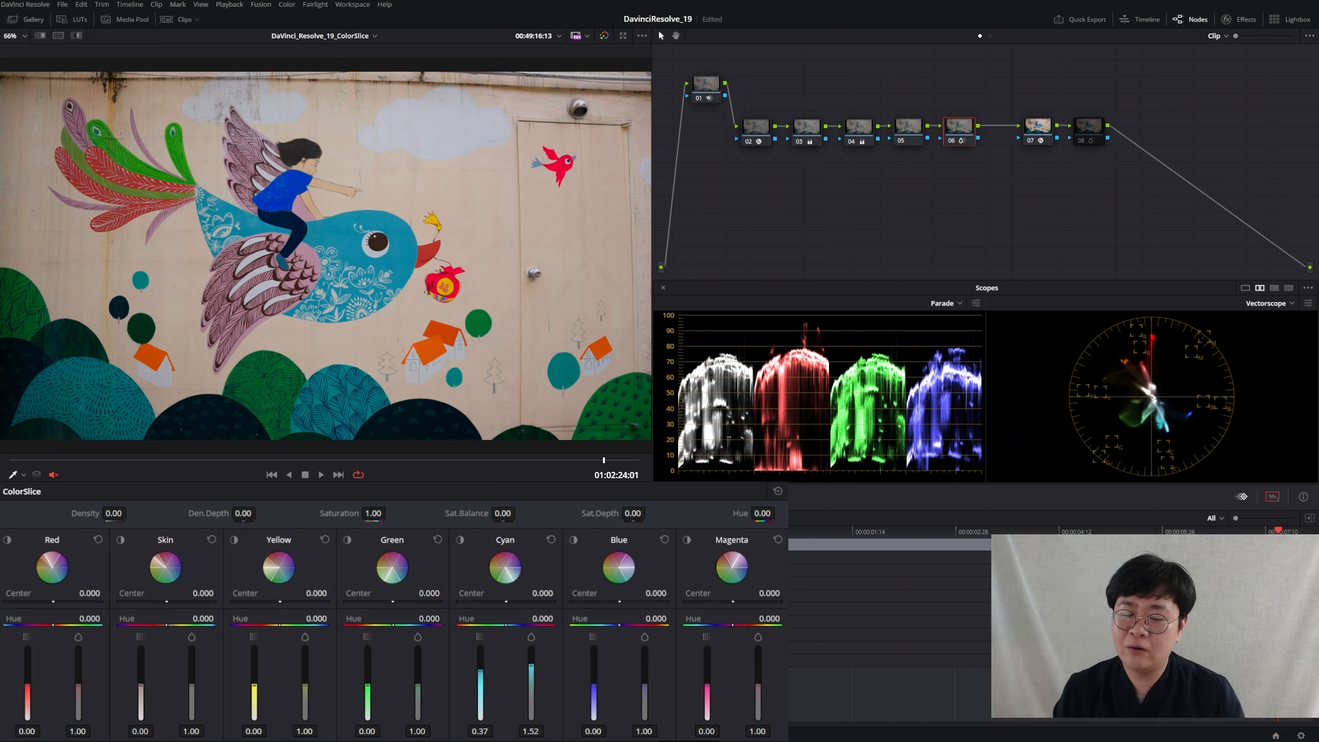
pyautogui.hotkey('ctrl', 's')
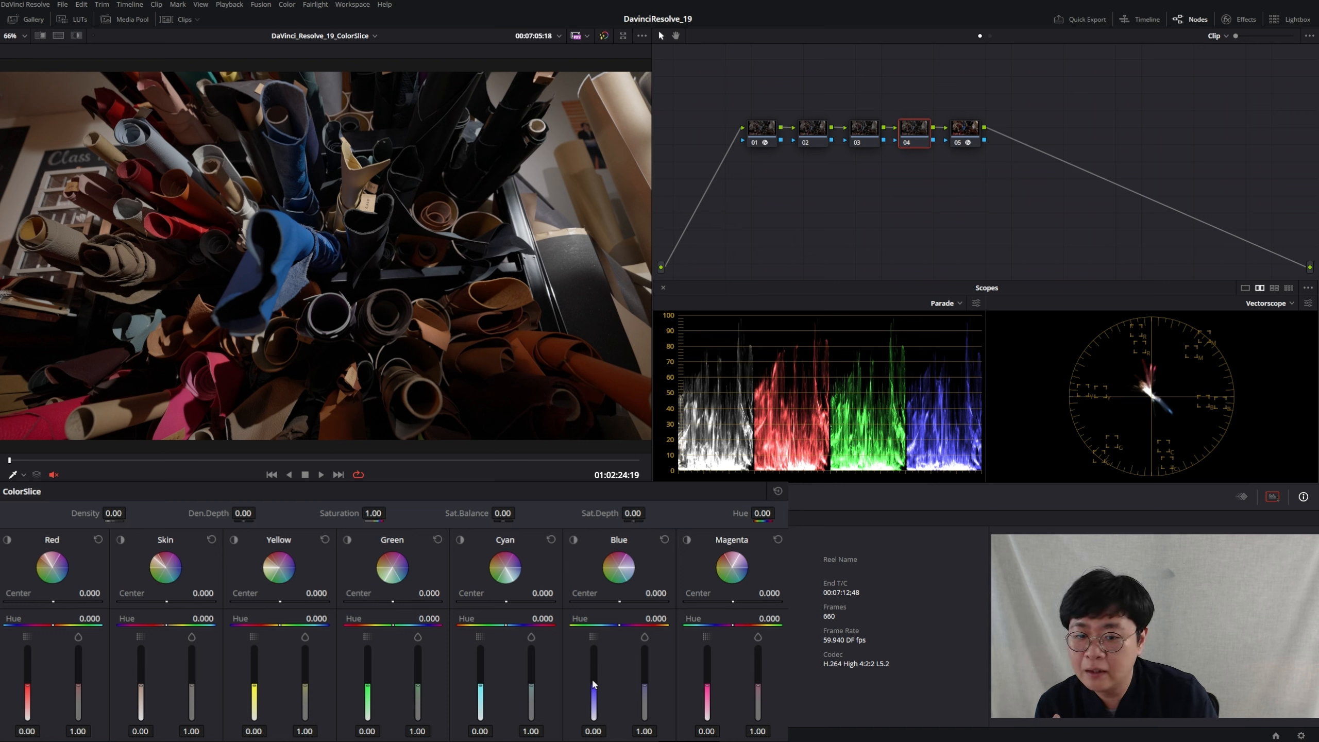
# On node 04 of the leather rolls clip, set the Blue slice's density to 0.67 and saturation to 1.18, checking them in playback.
pyautogui.moveTo(595, 685); pyautogui.dragTo(594, 661)
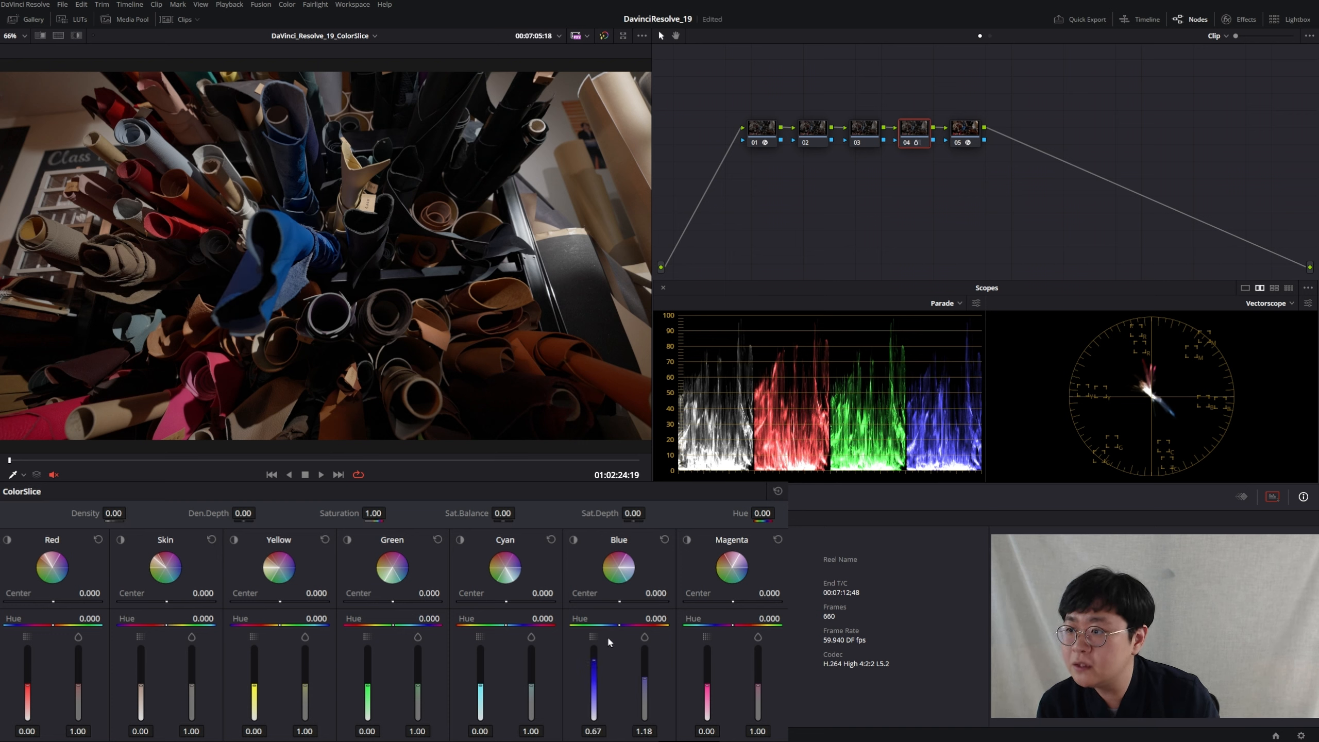
pyautogui.press('space')
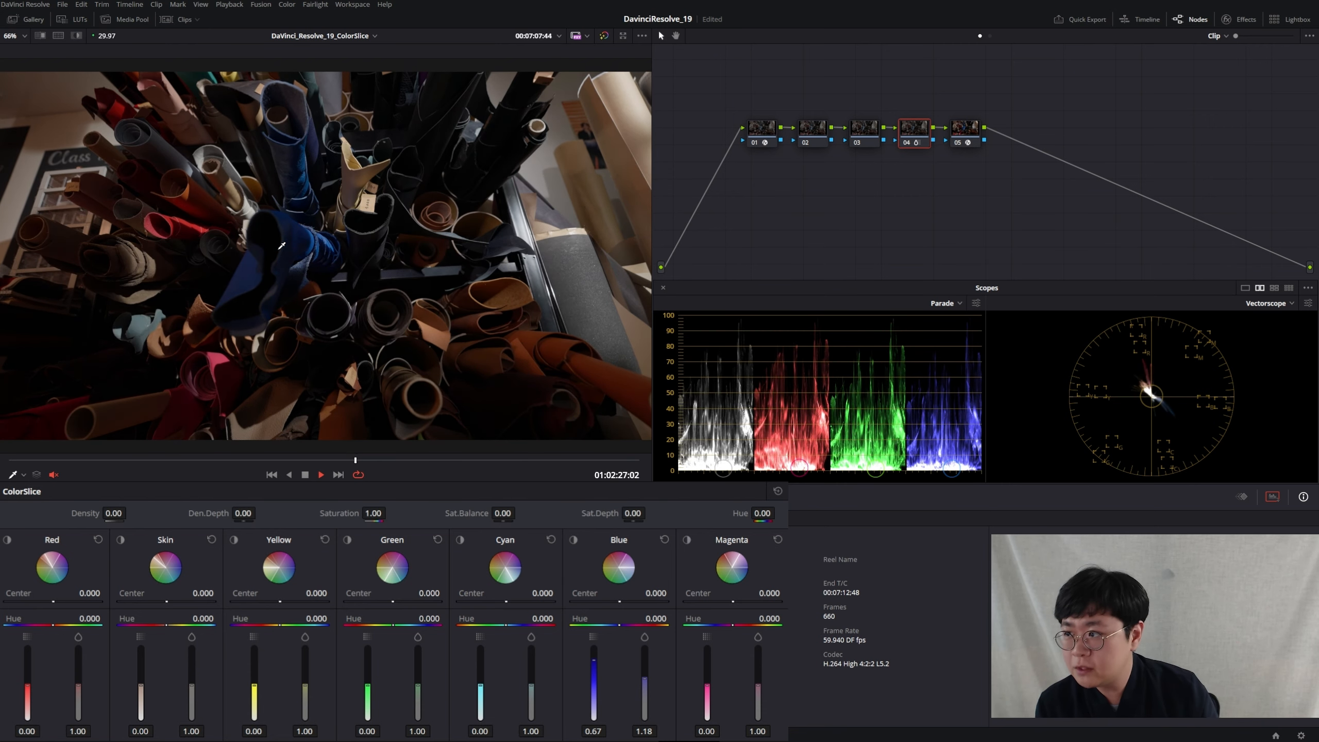
pyautogui.press('space')
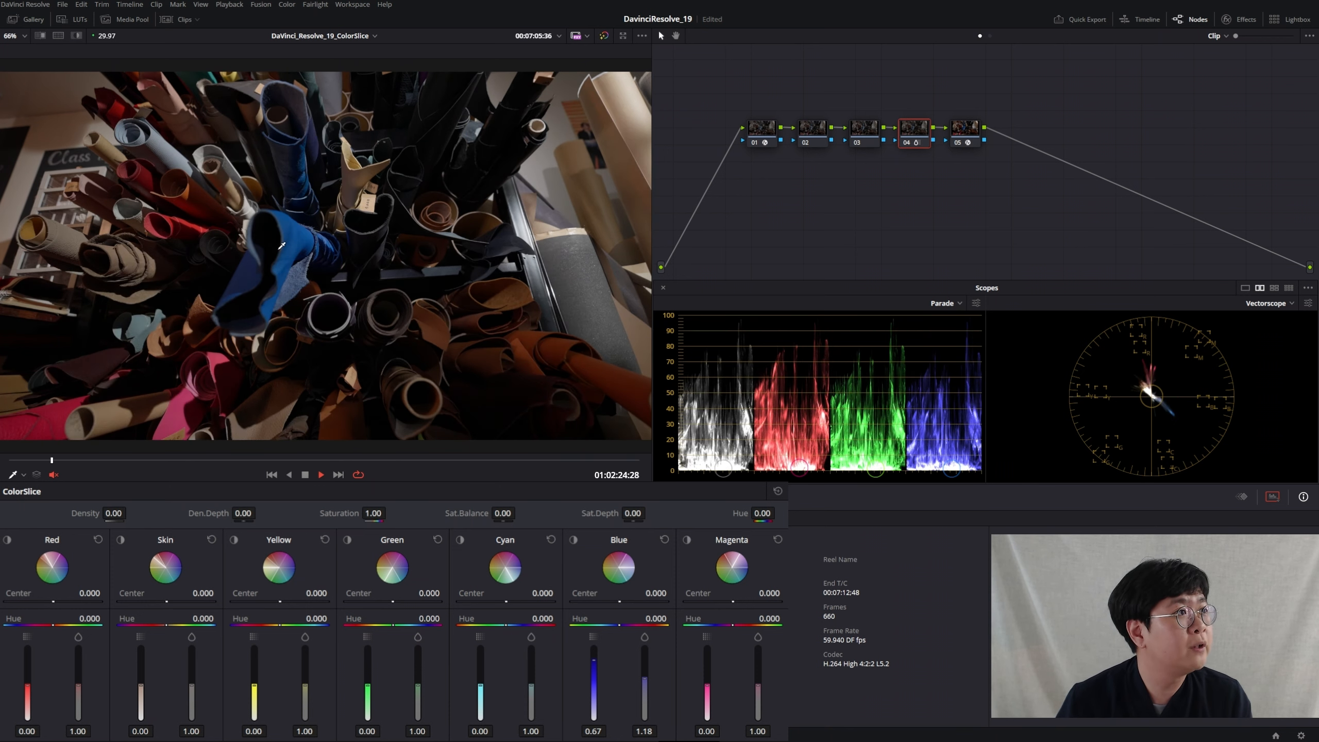
# Compare the leather rolls clip with node 04 switched off and on several times, and save the project.
pyautogui.hotkey('ctrl', 'd')
pyautogui.hotkey('ctrl', 'd')
pyautogui.hotkey('ctrl', 'd')
pyautogui.hotkey('ctrl', 'd')
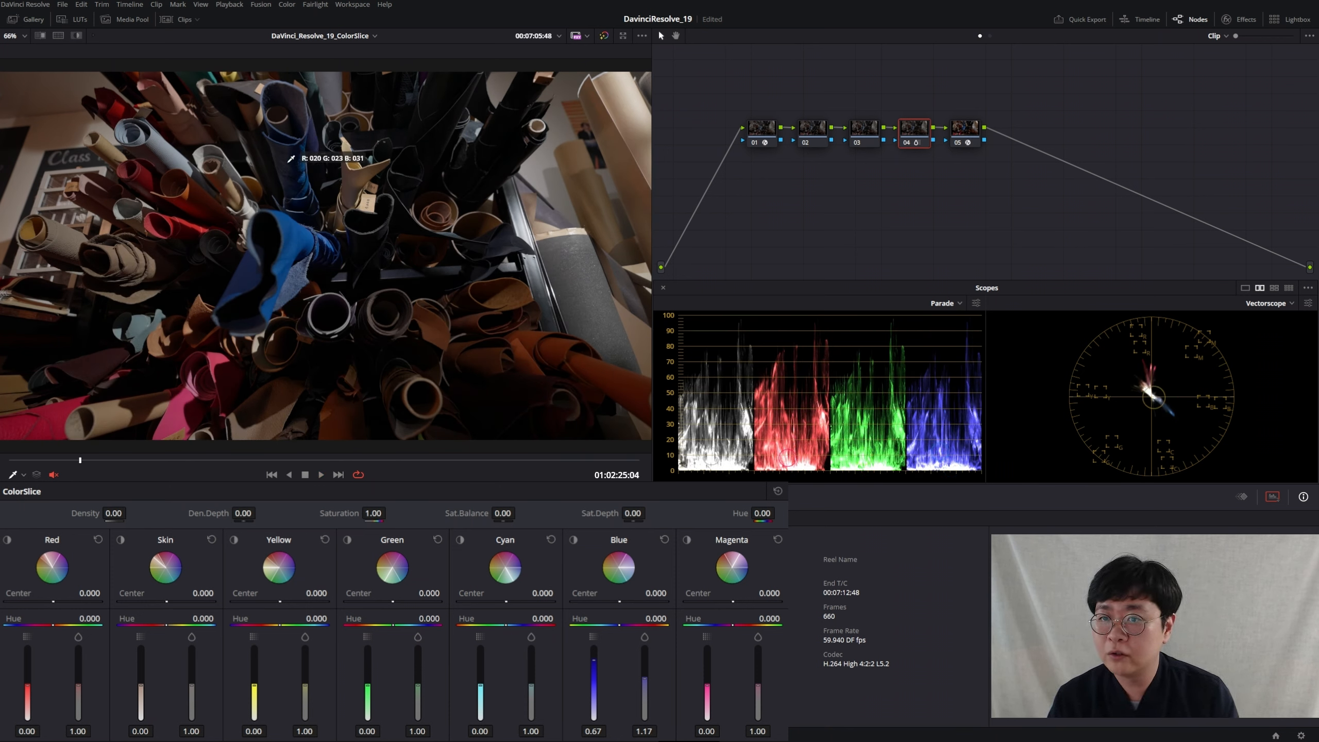
pyautogui.hotkey('ctrl', 's')
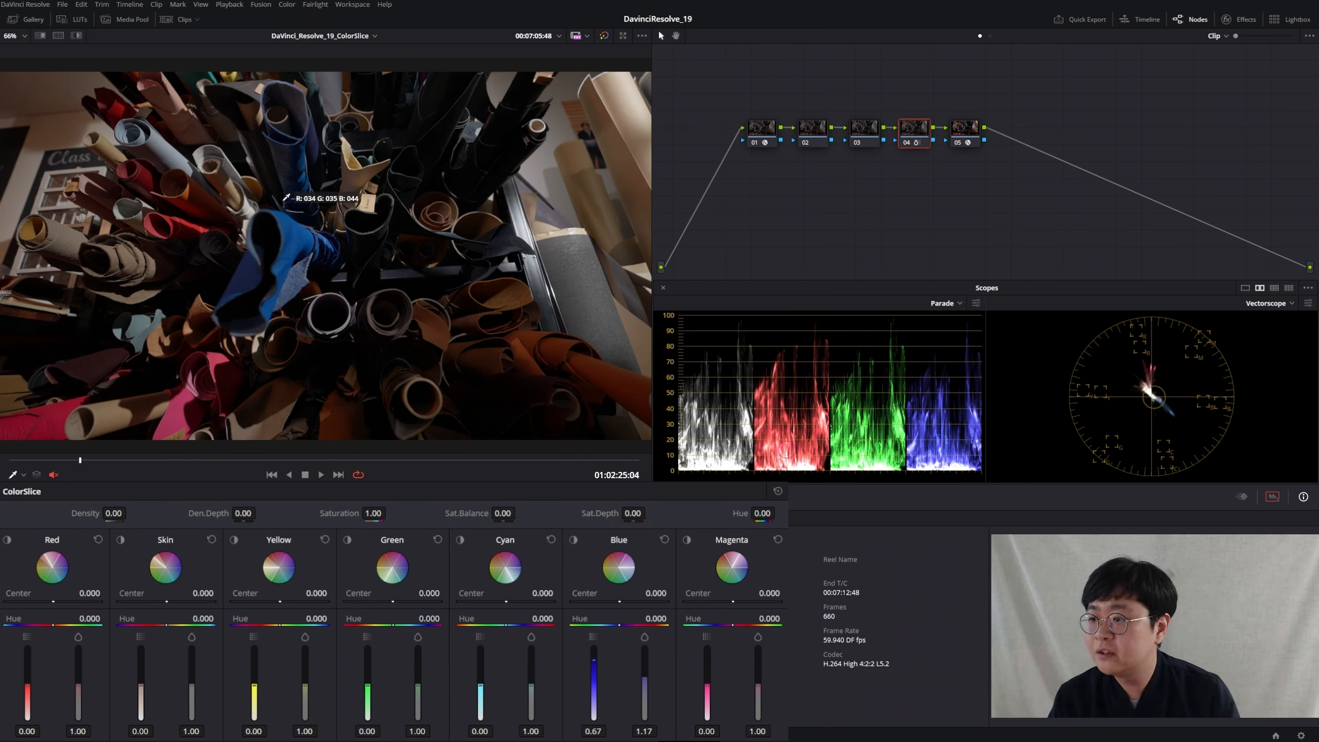